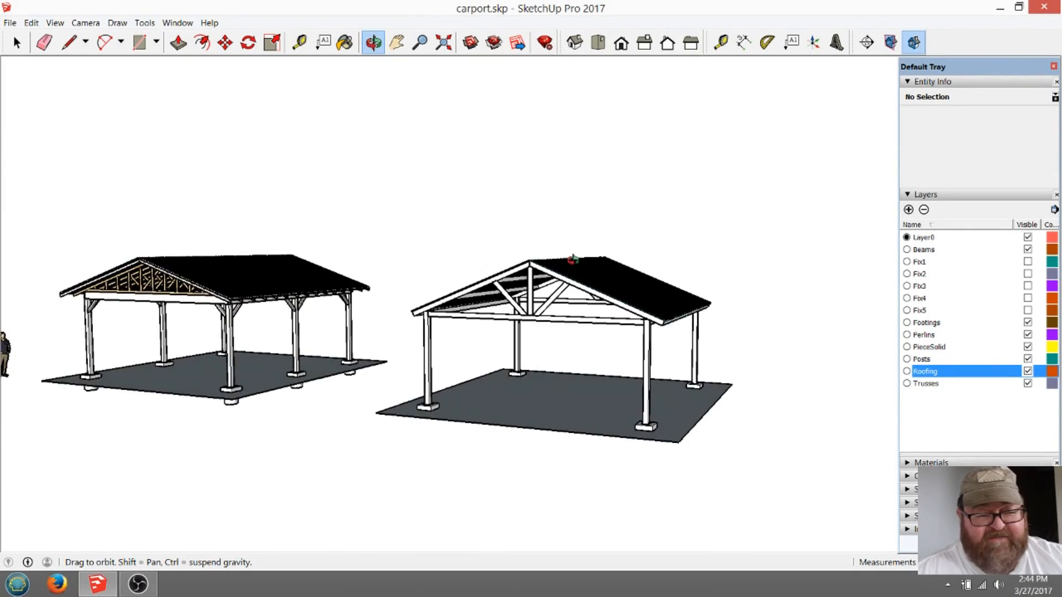
Examine the roof covering, gable trusses and purlins of the four-post carport from above and below
{"action": "scroll", "coordinate": [563, 286], "scroll_direction": "up", "scroll_amount": 4}
{"action": "left_click_drag", "start_coordinate": [565, 283], "coordinate": [579, 202]}
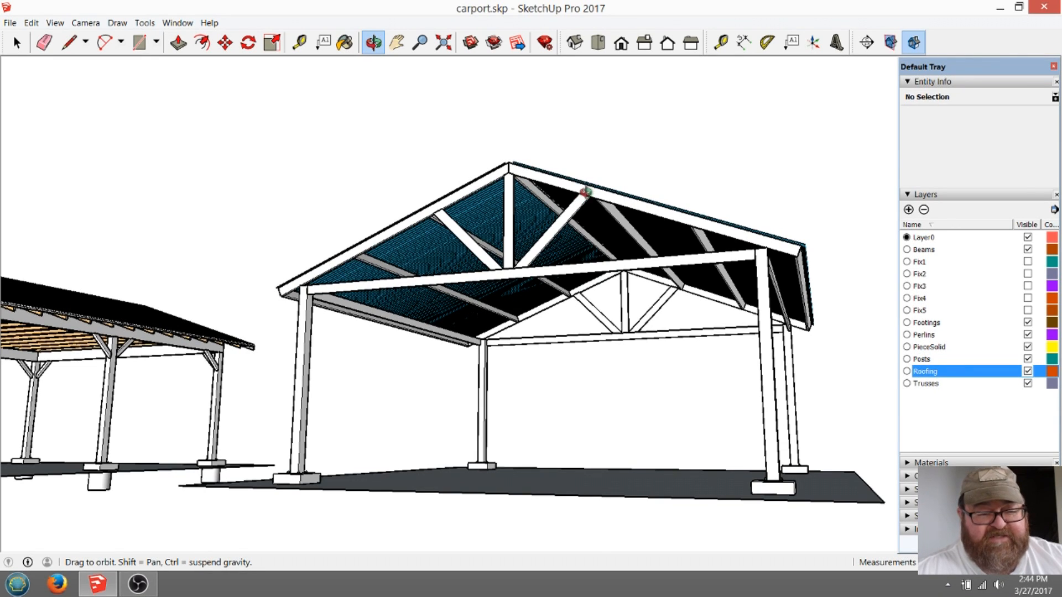
{"action": "left_click_drag", "start_coordinate": [582, 193], "coordinate": [510, 378]}
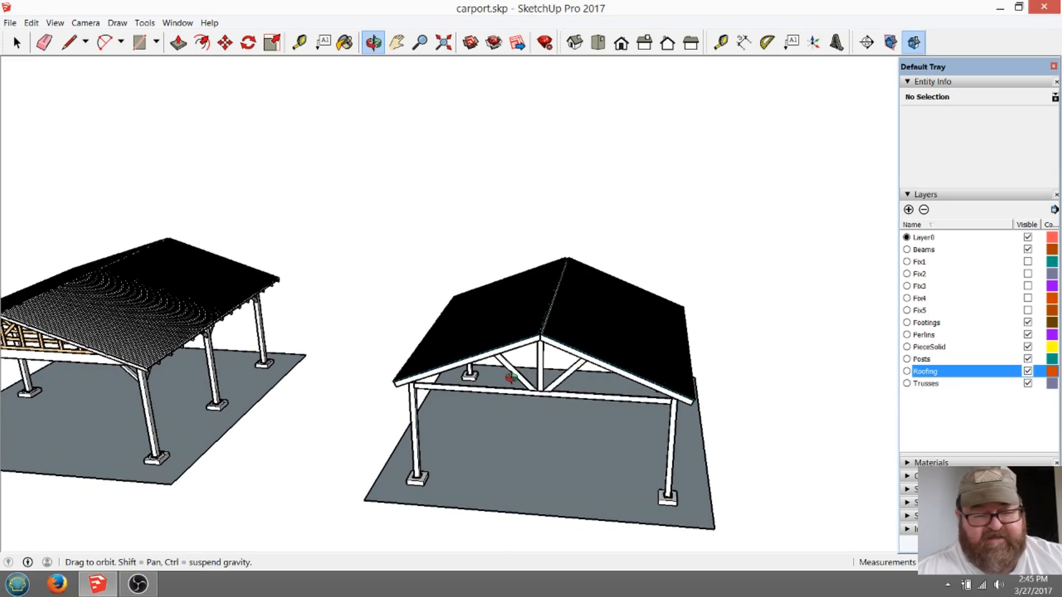
{"action": "left_click_drag", "start_coordinate": [499, 319], "coordinate": [739, 397]}
{"action": "left_click_drag", "start_coordinate": [604, 253], "coordinate": [526, 297]}
{"action": "left_click_drag", "start_coordinate": [453, 225], "coordinate": [515, 281]}
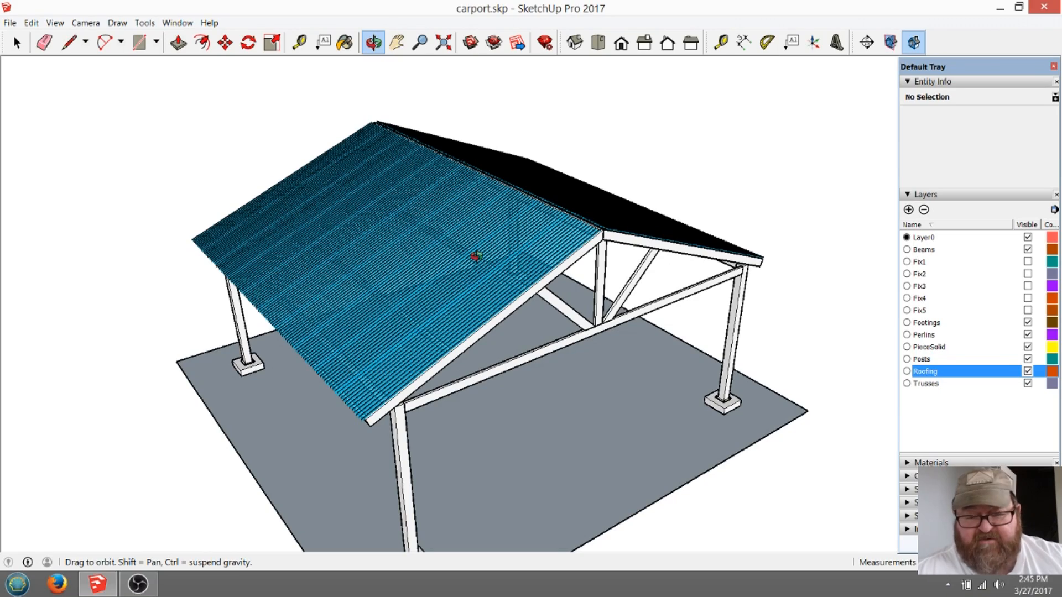
{"action": "left_click_drag", "start_coordinate": [529, 268], "coordinate": [526, 111]}
{"action": "left_click_drag", "start_coordinate": [465, 183], "coordinate": [479, 349]}
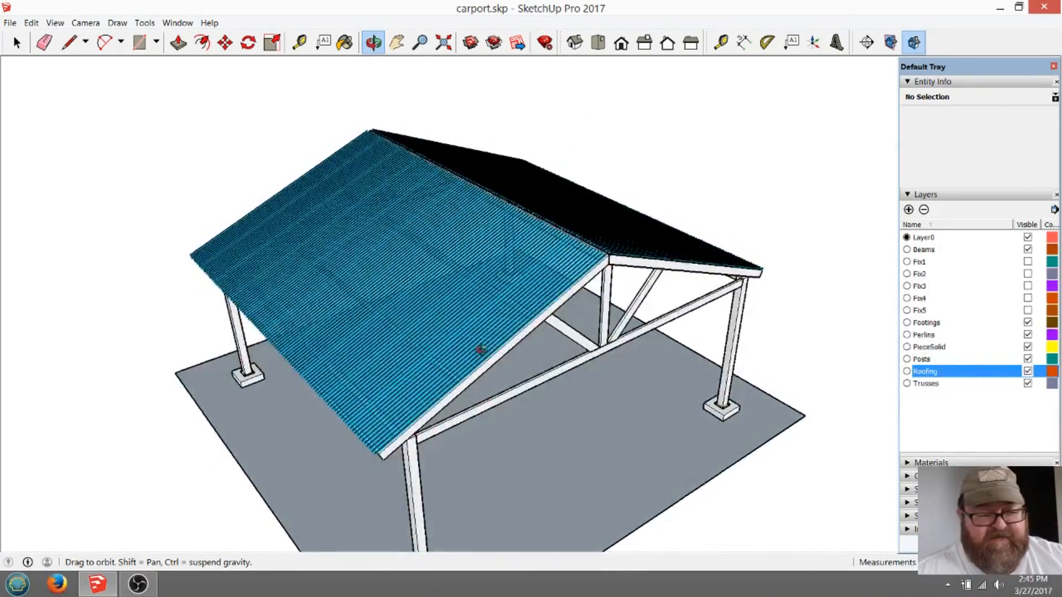
{"action": "scroll", "coordinate": [533, 294], "scroll_direction": "up", "scroll_amount": 4}
{"action": "scroll", "coordinate": [614, 255], "scroll_direction": "down", "scroll_amount": 2}
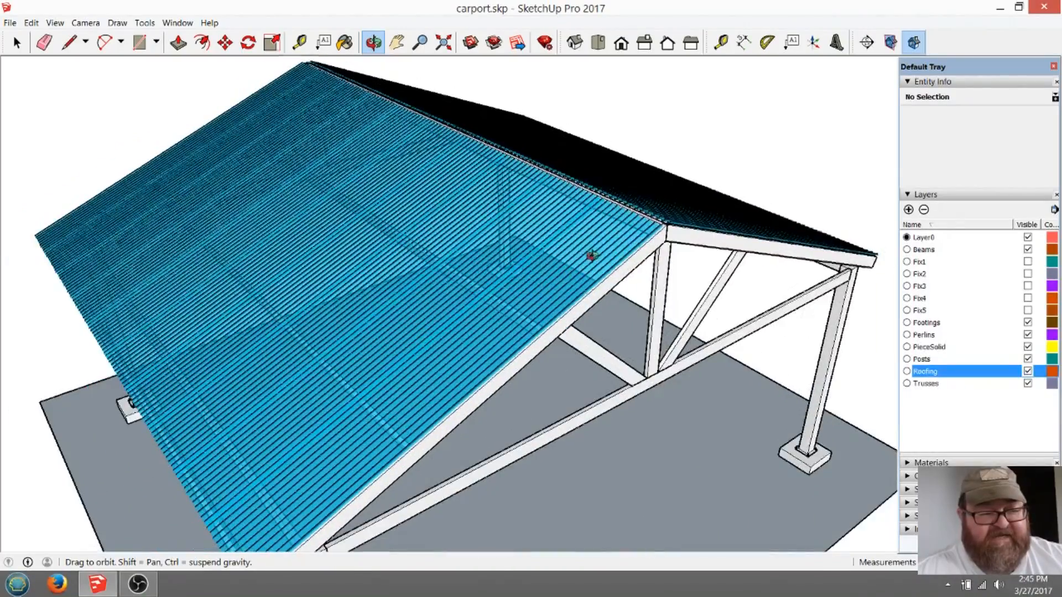
{"action": "scroll", "coordinate": [573, 255], "scroll_direction": "down", "scroll_amount": 5}
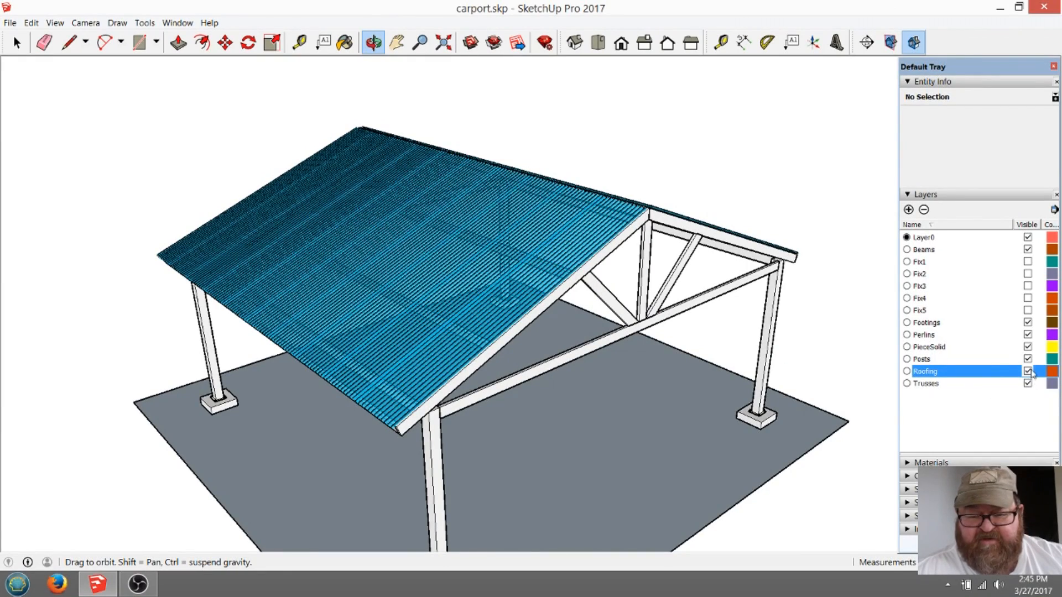
Hide the Roofing layer and inspect the exposed purlins and gable trusses of the four-post carport
{"action": "left_click_drag", "start_coordinate": [649, 322], "coordinate": [325, 456]}
{"action": "left_click_drag", "start_coordinate": [60, 402], "coordinate": [485, 364]}
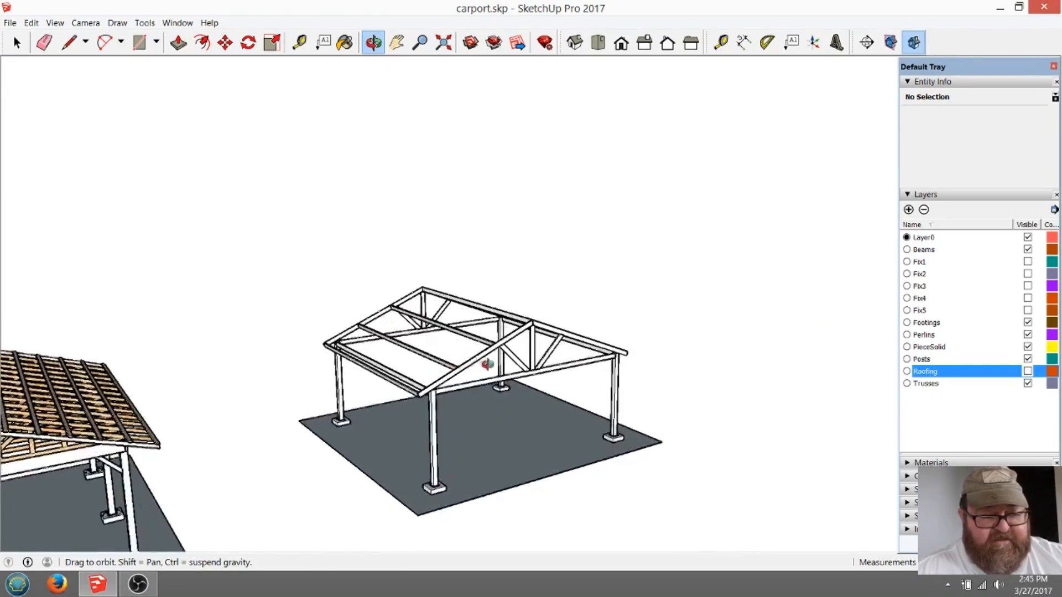
{"action": "scroll", "coordinate": [485, 364], "scroll_direction": "up", "scroll_amount": 4}
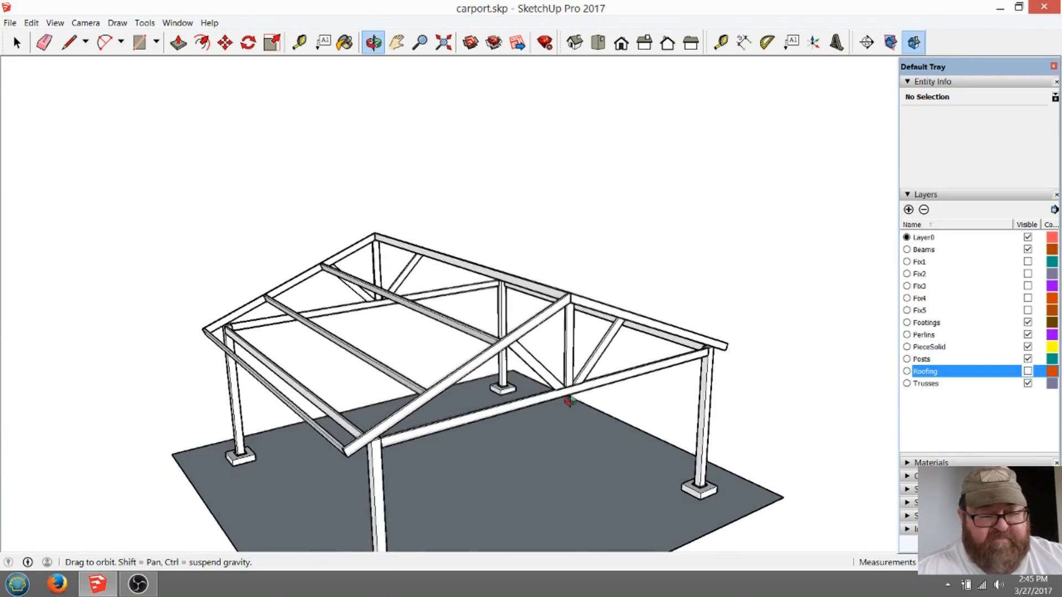
{"action": "left_click_drag", "start_coordinate": [587, 372], "coordinate": [636, 351]}
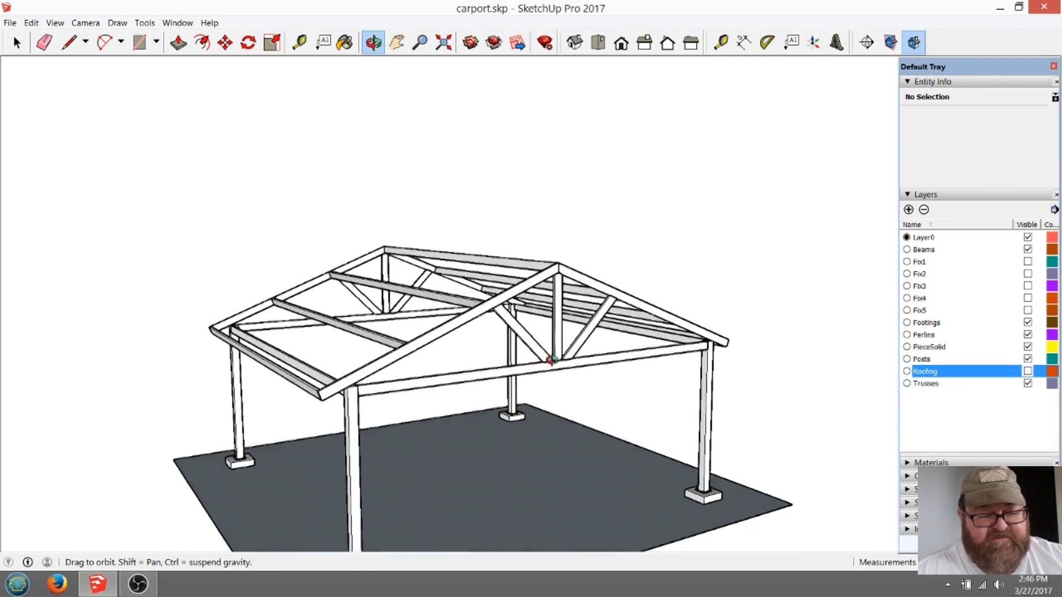
{"action": "left_click_drag", "start_coordinate": [551, 360], "coordinate": [549, 389]}
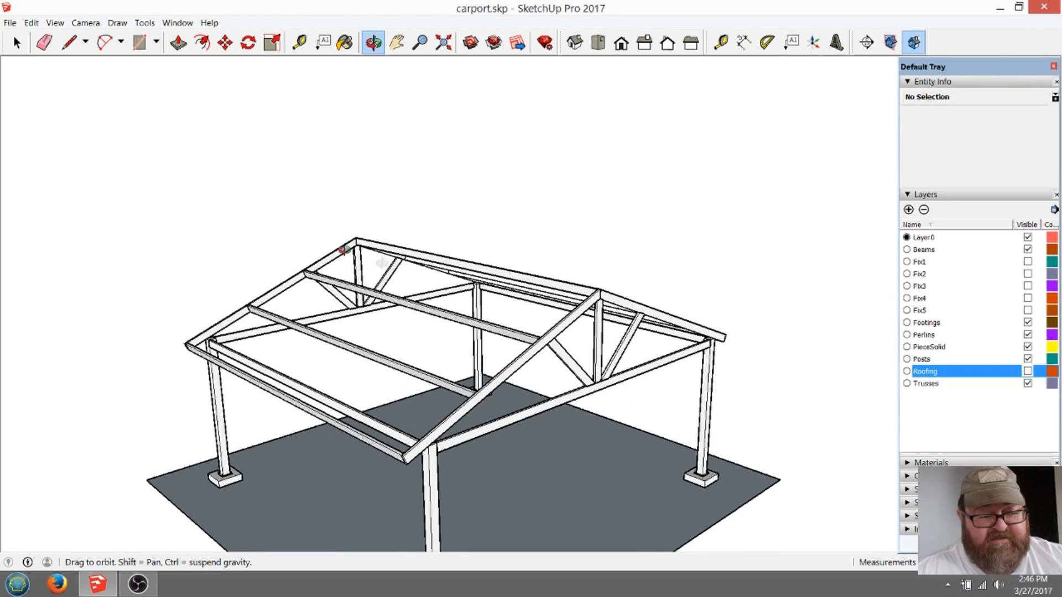
{"action": "left_click_drag", "start_coordinate": [585, 387], "coordinate": [654, 361]}
Hide the Perlins layer and inspect the closely spaced trusses and supporting beams of the carport with knee braces
{"action": "scroll", "coordinate": [654, 361], "scroll_direction": "down", "scroll_amount": 5}
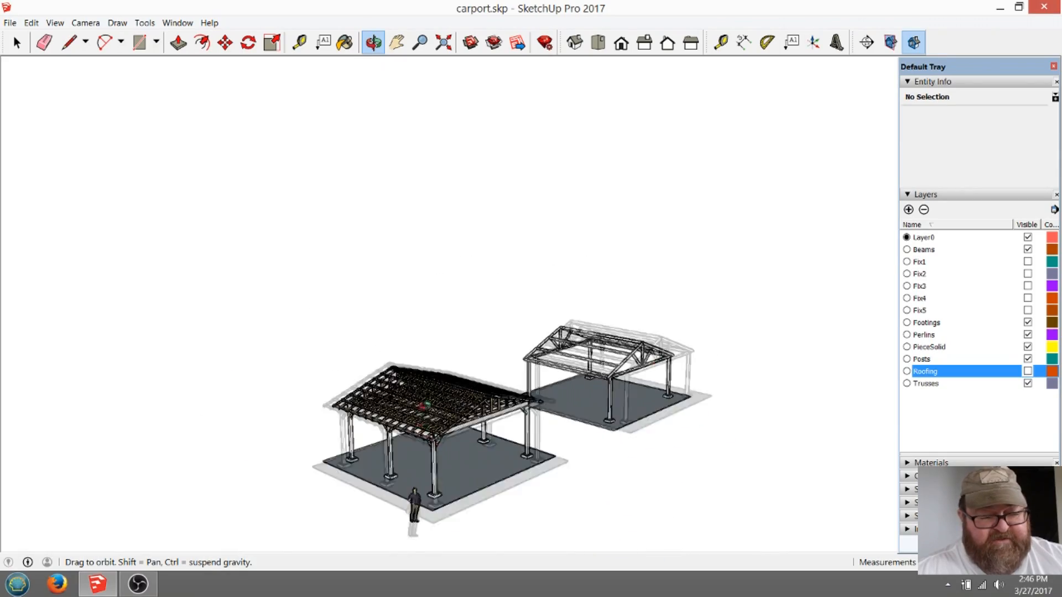
{"action": "scroll", "coordinate": [525, 387], "scroll_direction": "up", "scroll_amount": 6}
{"action": "left_click_drag", "start_coordinate": [473, 443], "coordinate": [395, 456]}
{"action": "left_click", "coordinate": [1027, 334]}
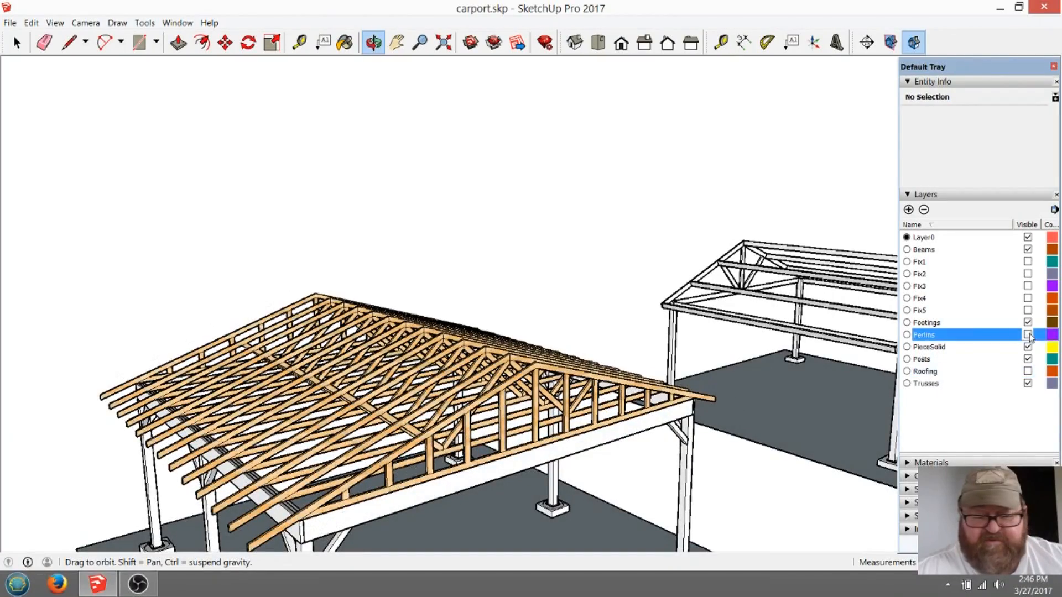
{"action": "left_click_drag", "start_coordinate": [412, 359], "coordinate": [590, 414]}
{"action": "scroll", "coordinate": [475, 439], "scroll_direction": "down", "scroll_amount": 2}
{"action": "scroll", "coordinate": [590, 414], "scroll_direction": "up", "scroll_amount": 6}
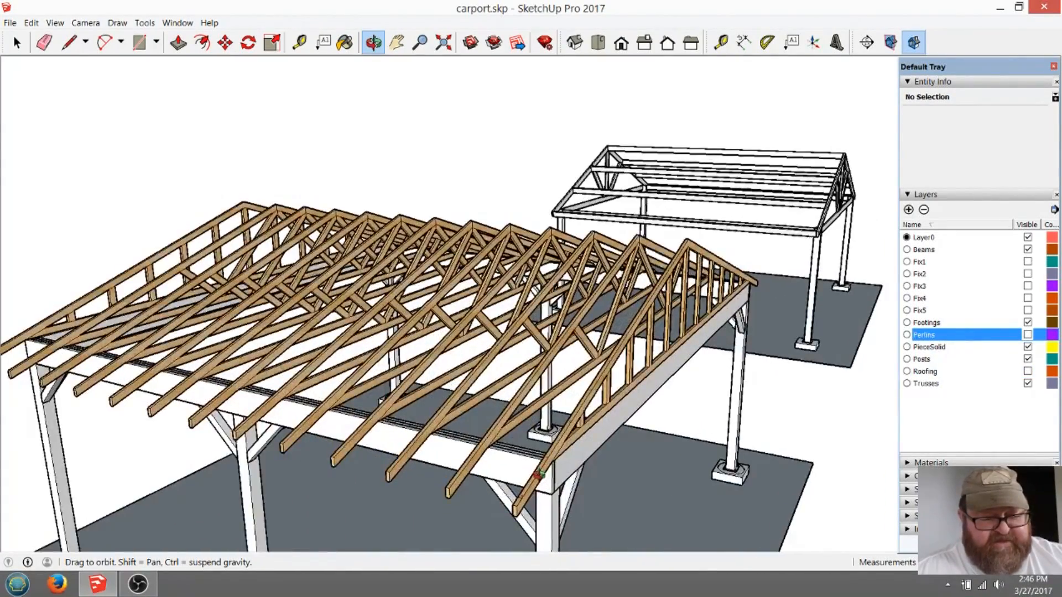
{"action": "left_click_drag", "start_coordinate": [550, 445], "coordinate": [530, 402]}
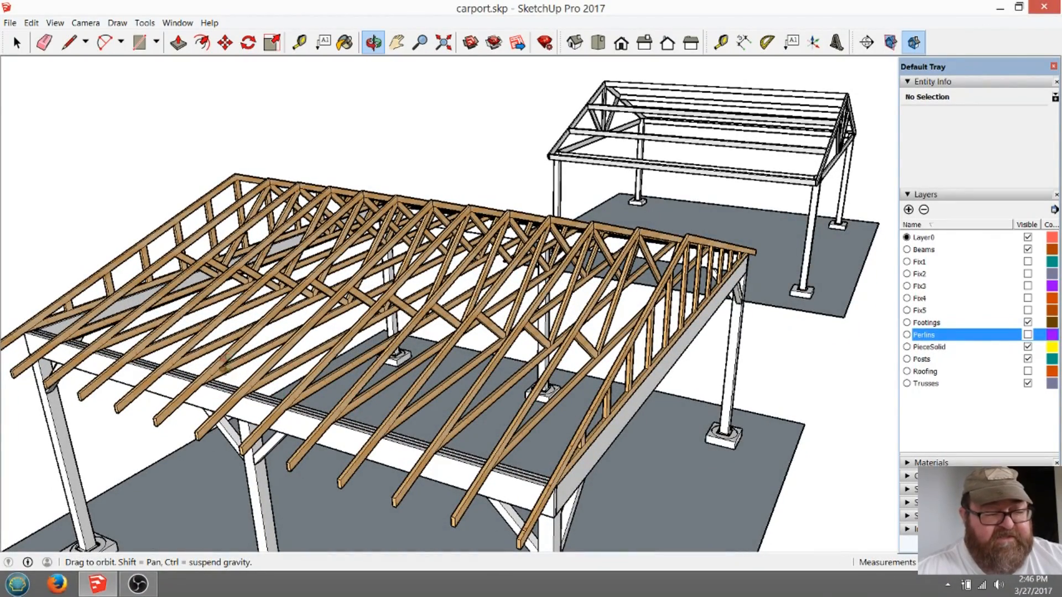
{"action": "left_click_drag", "start_coordinate": [360, 441], "coordinate": [546, 325]}
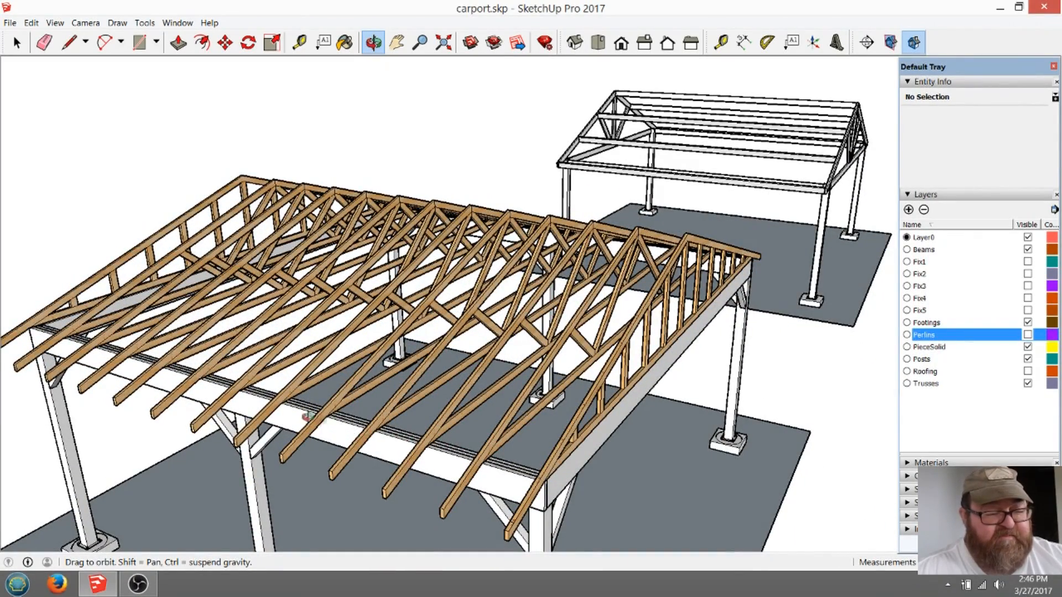
{"action": "left_click_drag", "start_coordinate": [123, 357], "coordinate": [326, 350]}
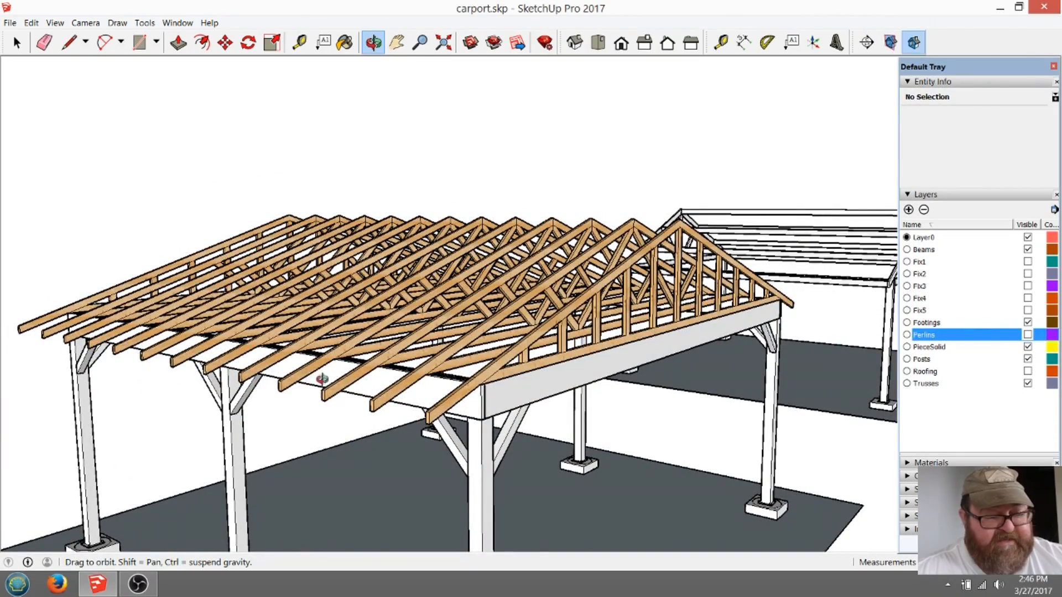
Examine how the purlins and ridge member span between the two gable trusses of the four-post carport
{"action": "left_click_drag", "start_coordinate": [474, 395], "coordinate": [722, 261]}
{"action": "scroll", "coordinate": [722, 261], "scroll_direction": "up", "scroll_amount": 5}
{"action": "scroll", "coordinate": [717, 380], "scroll_direction": "up", "scroll_amount": 2}
{"action": "left_click_drag", "start_coordinate": [717, 381], "coordinate": [679, 442]}
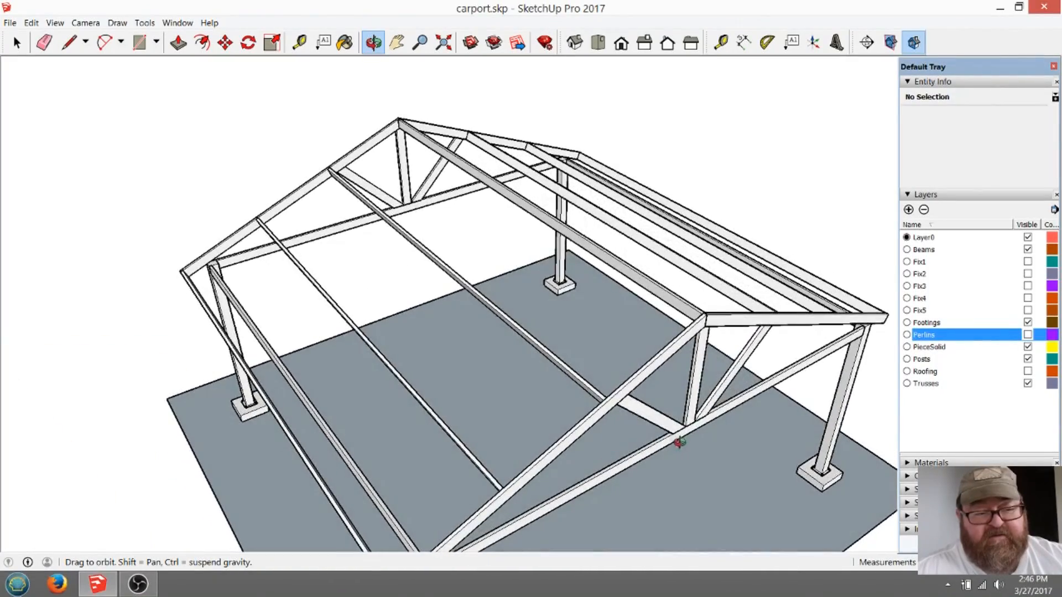
{"action": "left_click_drag", "start_coordinate": [450, 270], "coordinate": [648, 341]}
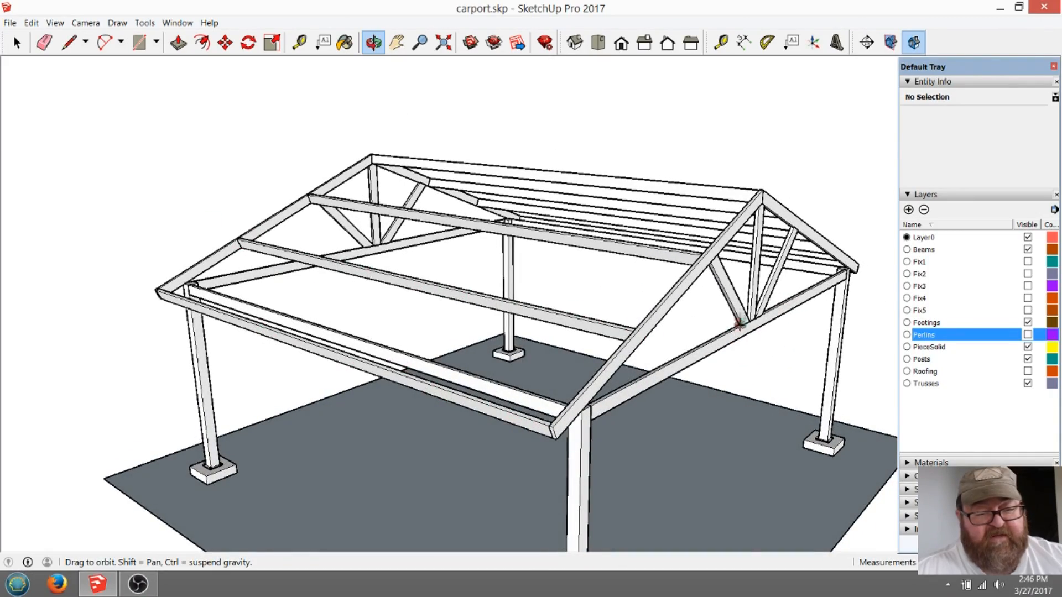
{"action": "left_click_drag", "start_coordinate": [739, 325], "coordinate": [409, 361]}
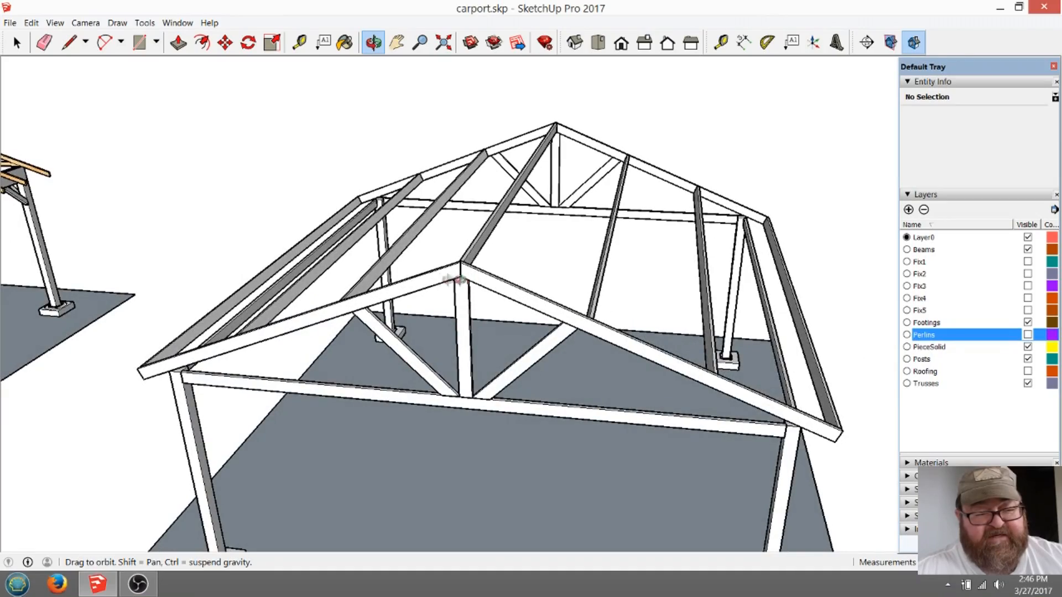
{"action": "left_click_drag", "start_coordinate": [653, 360], "coordinate": [340, 405]}
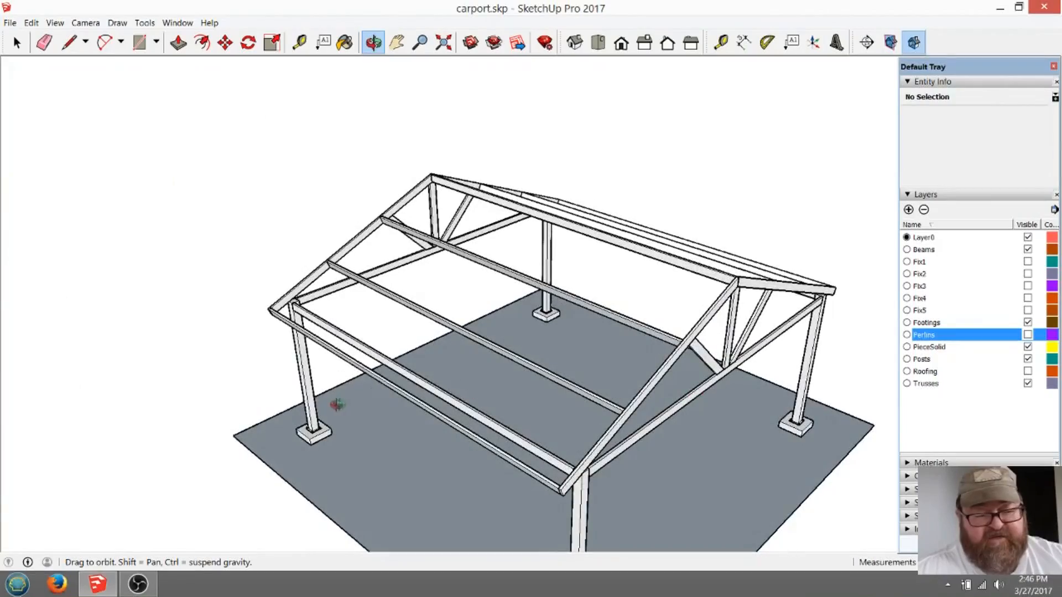
{"action": "left_click_drag", "start_coordinate": [528, 451], "coordinate": [515, 431]}
{"action": "scroll", "coordinate": [422, 328], "scroll_direction": "down", "scroll_amount": 3}
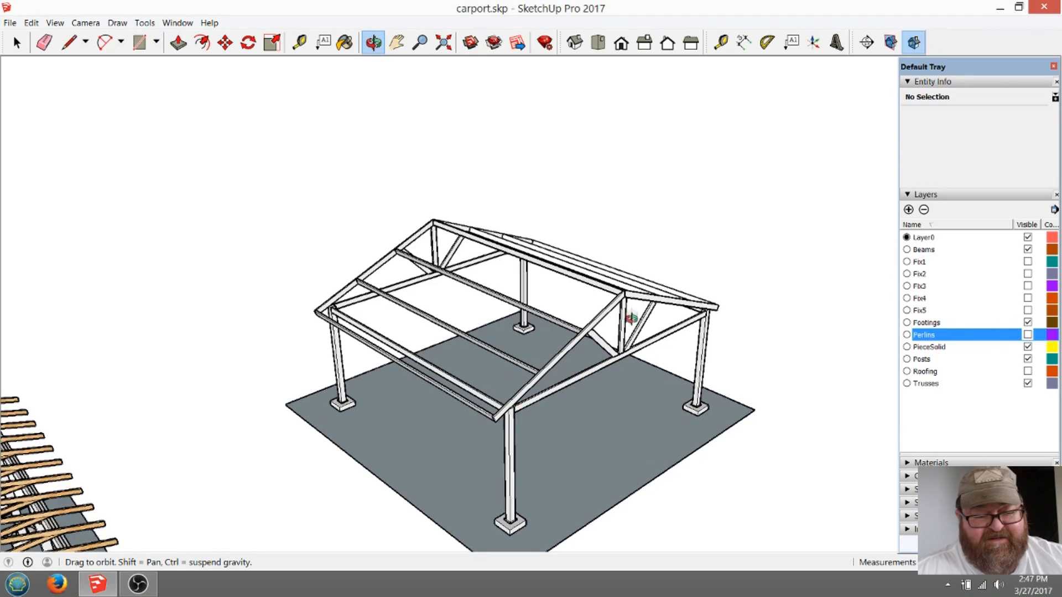
{"action": "scroll", "coordinate": [627, 356], "scroll_direction": "up", "scroll_amount": 4}
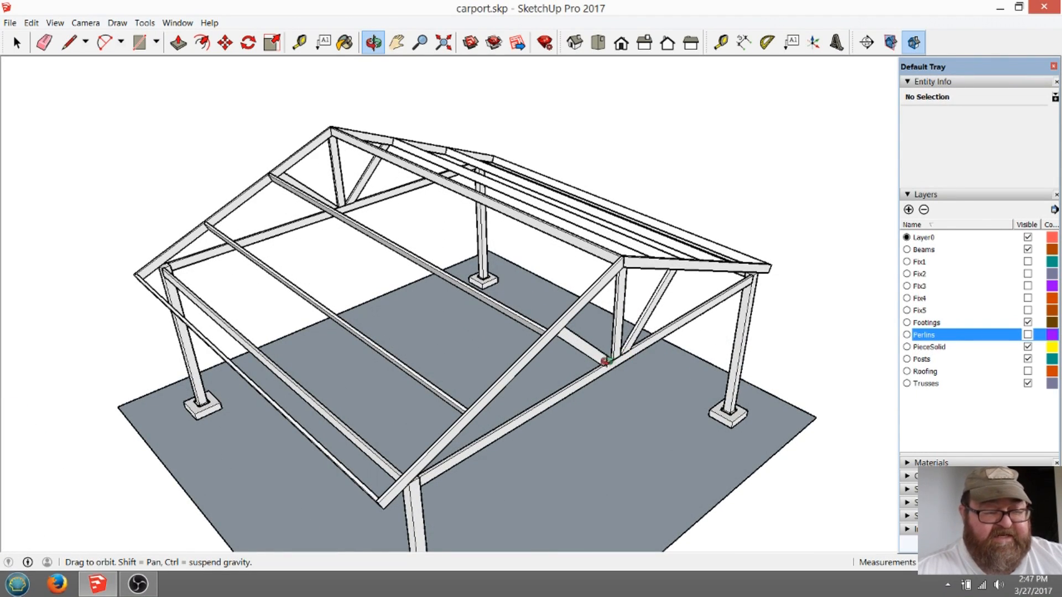
Examine the four-post carport's corner posts, eave beams and unsupported front truss from low and high viewpoints
{"action": "left_click_drag", "start_coordinate": [625, 362], "coordinate": [617, 290]}
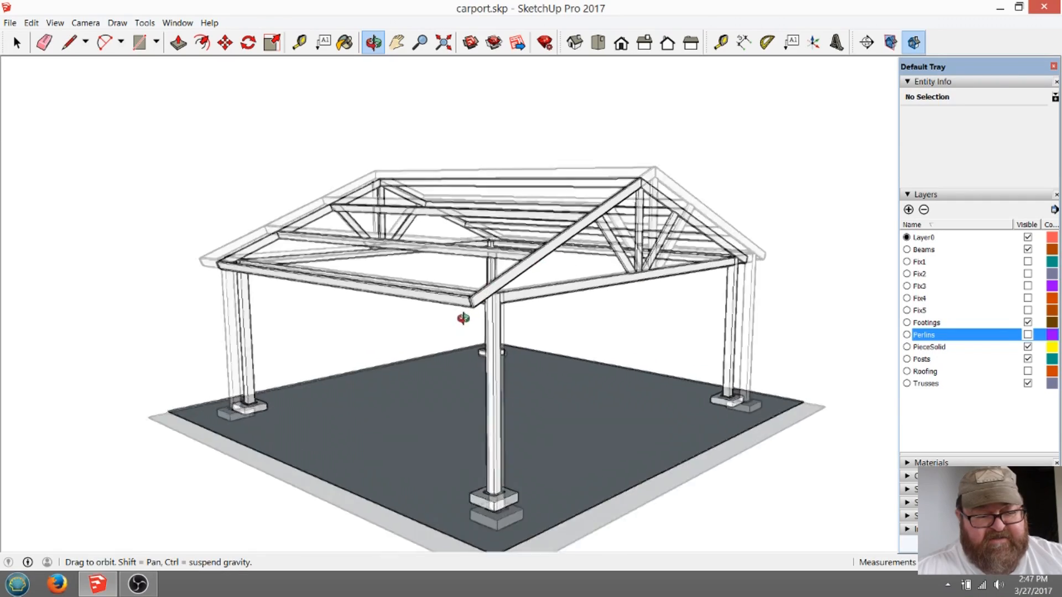
{"action": "scroll", "coordinate": [506, 355], "scroll_direction": "up", "scroll_amount": 5}
{"action": "scroll", "coordinate": [479, 306], "scroll_direction": "down", "scroll_amount": 5}
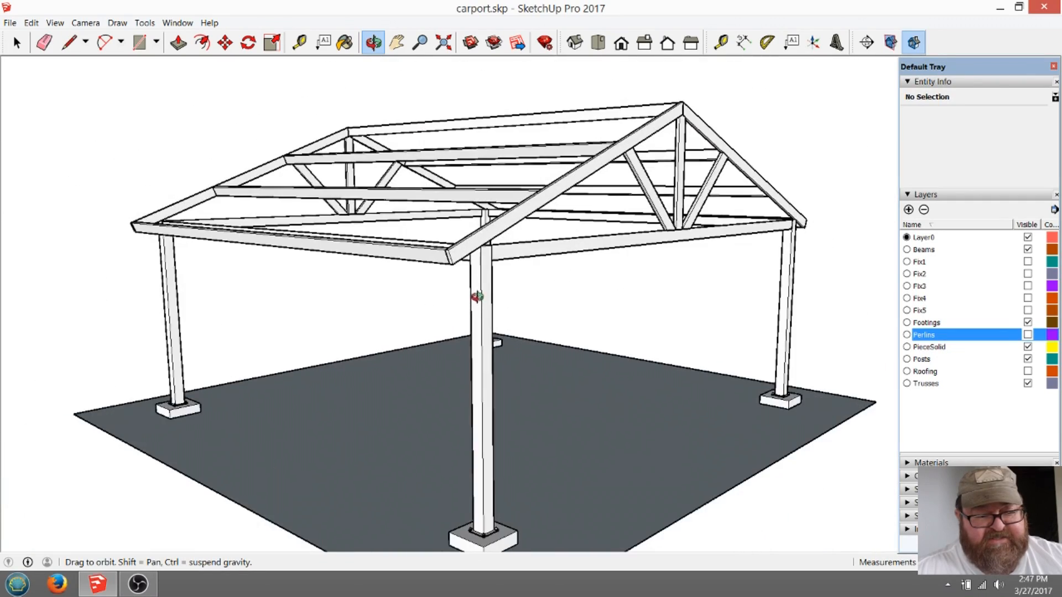
{"action": "left_click_drag", "start_coordinate": [481, 260], "coordinate": [465, 349]}
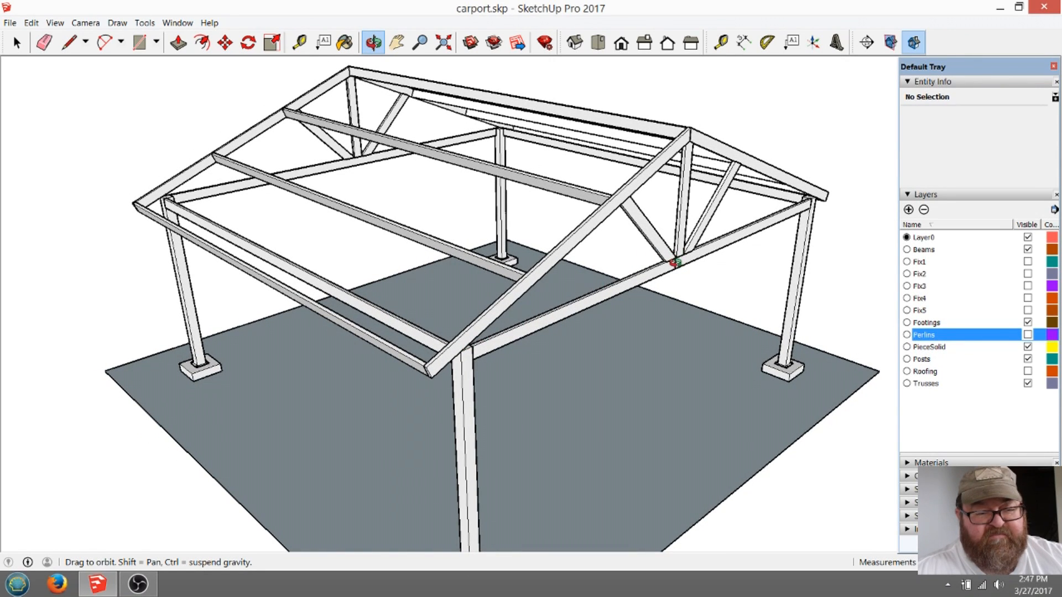
{"action": "left_click_drag", "start_coordinate": [682, 247], "coordinate": [589, 297]}
{"action": "left_click_drag", "start_coordinate": [511, 362], "coordinate": [515, 430]}
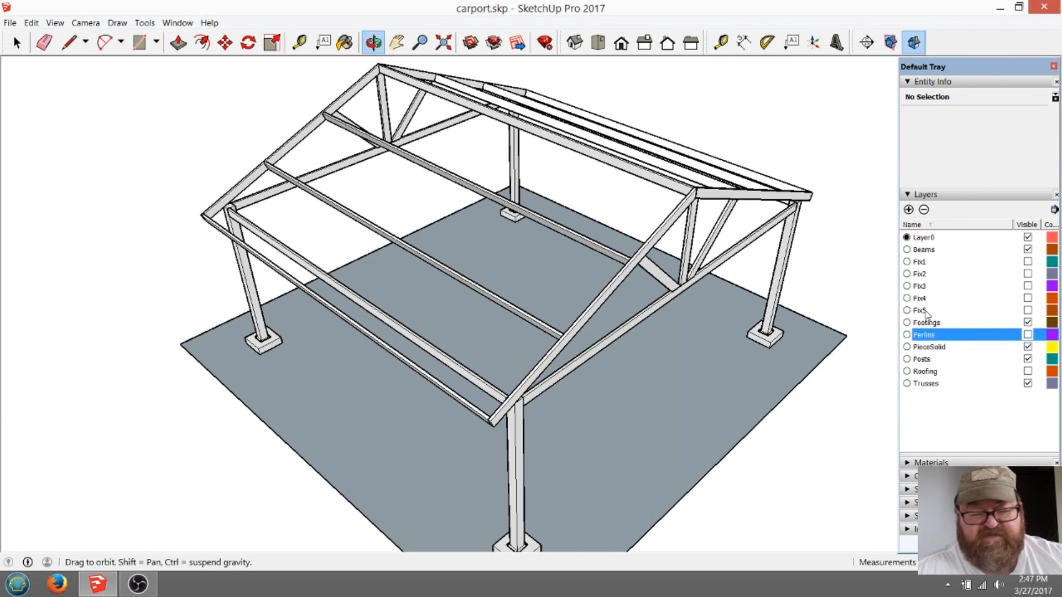
{"action": "left_click_drag", "start_coordinate": [687, 269], "coordinate": [688, 210]}
{"action": "left_click_drag", "start_coordinate": [680, 286], "coordinate": [630, 172]}
{"action": "left_click_drag", "start_coordinate": [658, 242], "coordinate": [633, 348]}
{"action": "left_click_drag", "start_coordinate": [645, 291], "coordinate": [672, 242]}
{"action": "left_click_drag", "start_coordinate": [647, 284], "coordinate": [650, 228]}
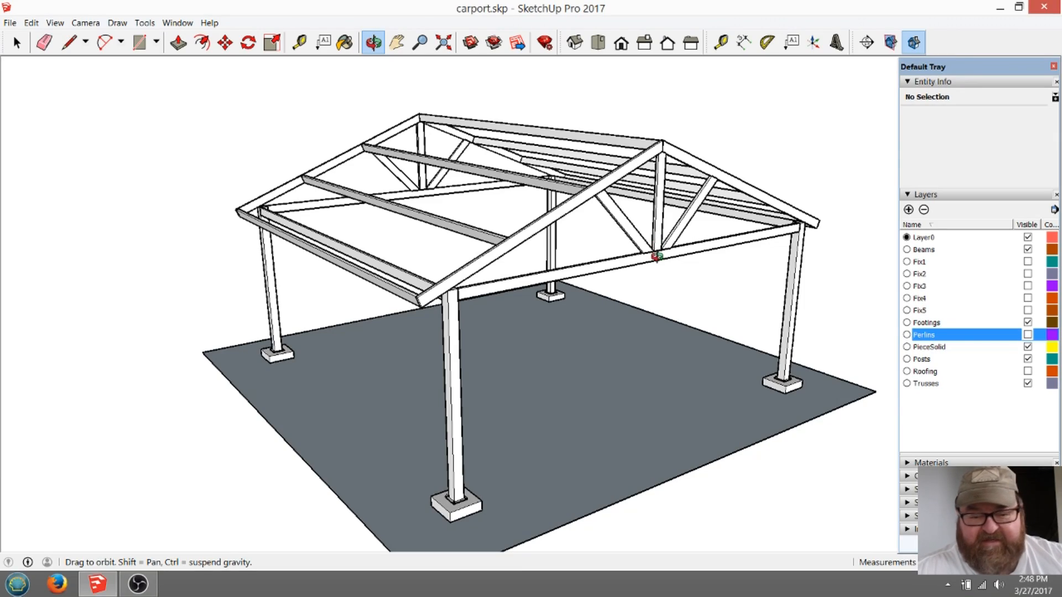
{"action": "left_click_drag", "start_coordinate": [656, 256], "coordinate": [676, 159]}
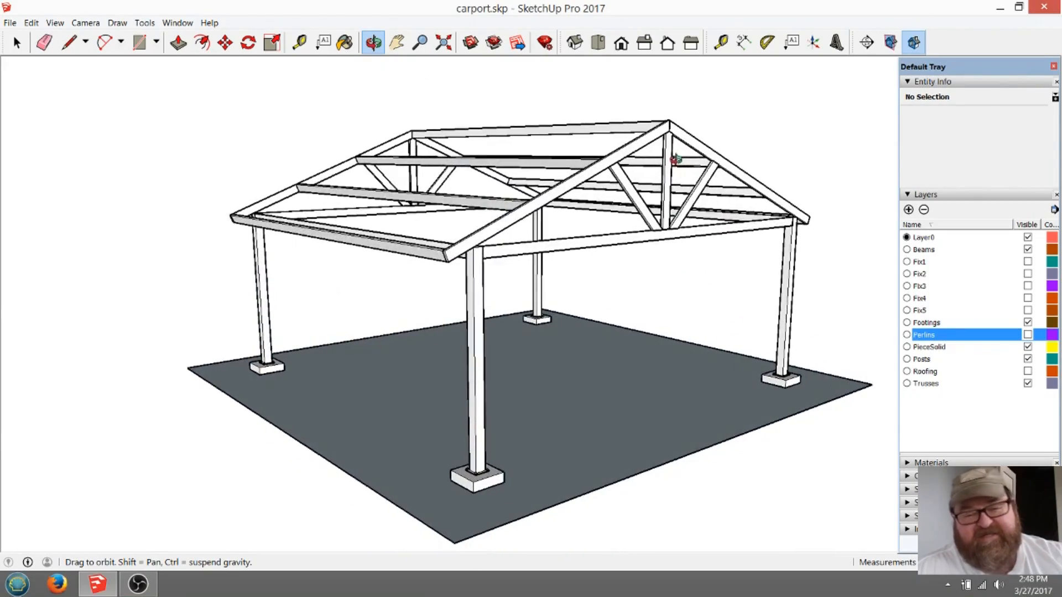
{"action": "left_click_drag", "start_coordinate": [663, 180], "coordinate": [664, 286]}
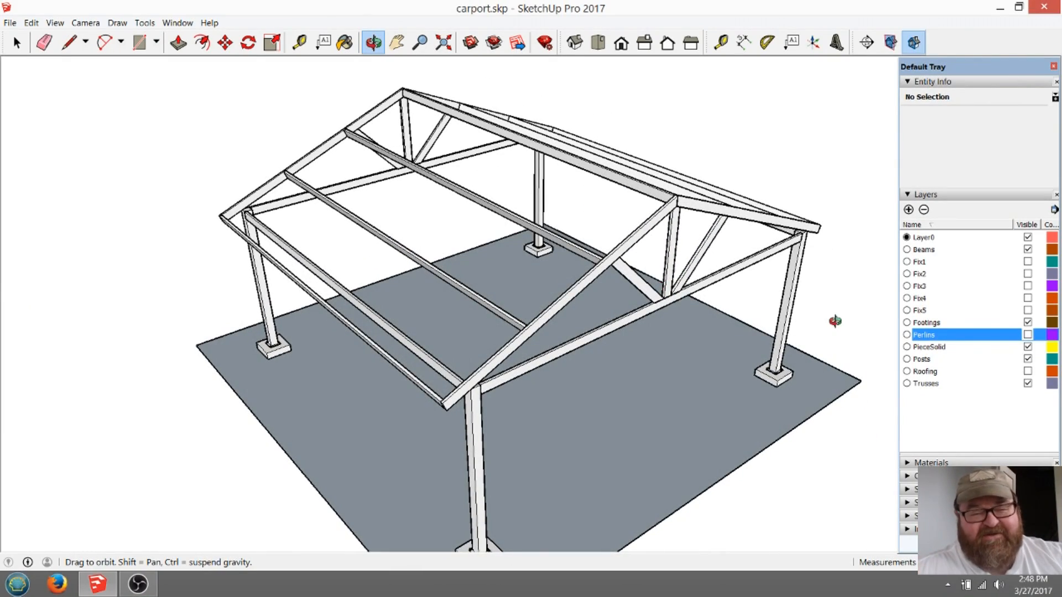
{"action": "left_click_drag", "start_coordinate": [680, 231], "coordinate": [672, 262]}
{"action": "left_click_drag", "start_coordinate": [667, 301], "coordinate": [693, 246]}
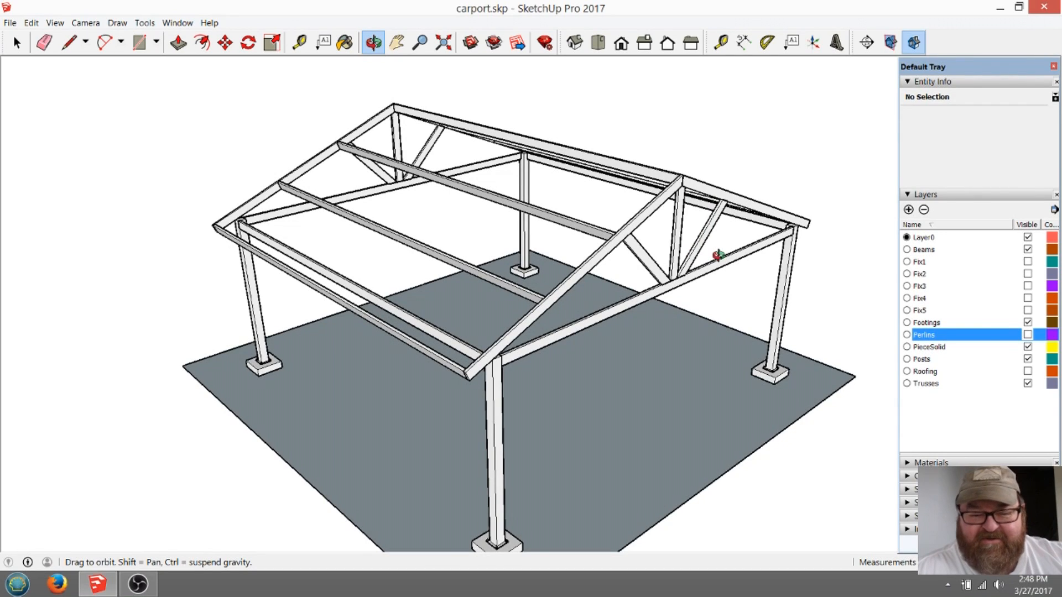
Show the Fix1 layer on the four-post carport model
{"action": "left_click", "coordinate": [1027, 262]}
{"action": "left_click_drag", "start_coordinate": [629, 303], "coordinate": [766, 262]}
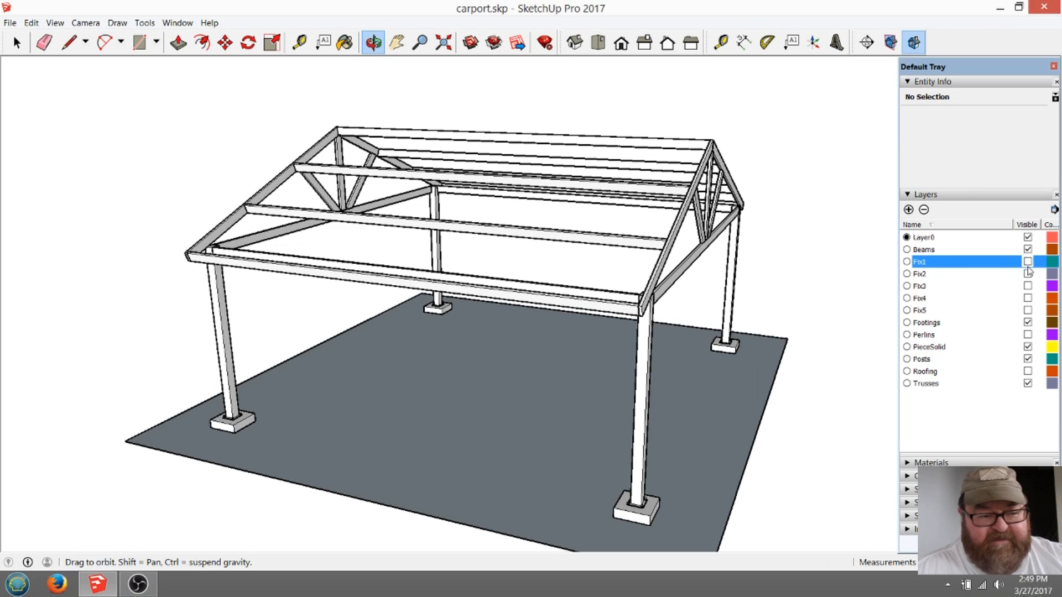
Select the knee-braced carport together with the human figure and move them well away from the four-post carport
{"action": "scroll", "coordinate": [679, 261], "scroll_direction": "down", "scroll_amount": 10}
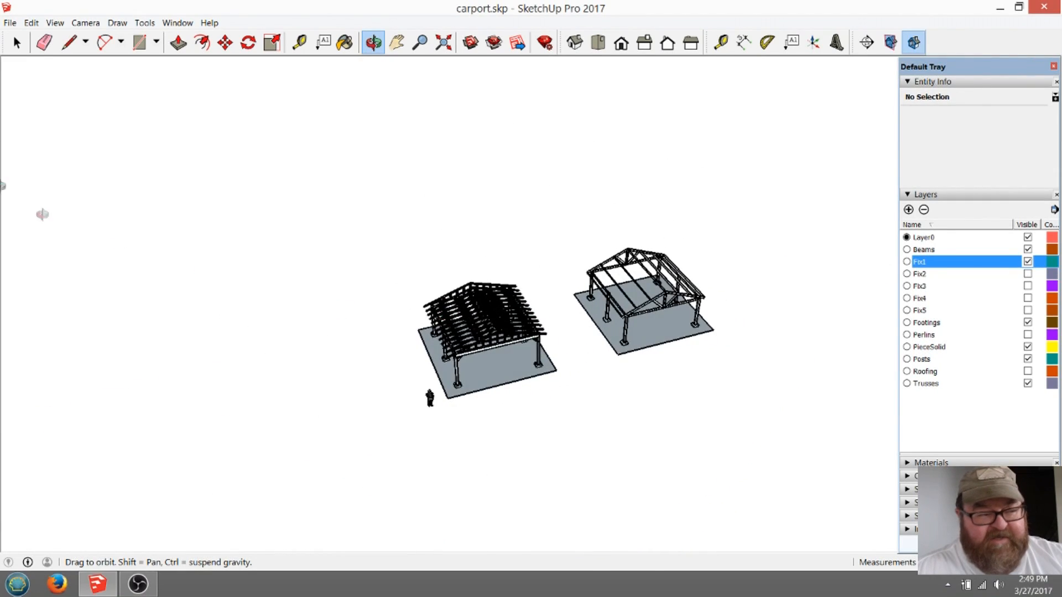
{"action": "left_click", "coordinate": [17, 42]}
{"action": "left_click_drag", "start_coordinate": [400, 290], "coordinate": [575, 471]}
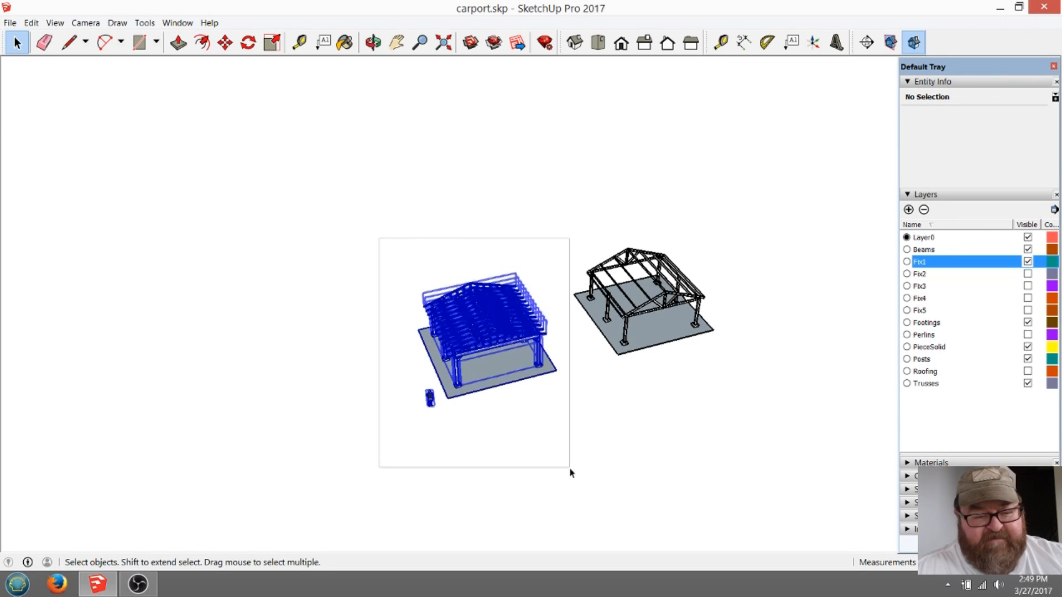
{"action": "left_click", "coordinate": [225, 42]}
{"action": "left_click", "coordinate": [512, 222]}
{"action": "left_click", "coordinate": [241, 269]}
Examine the four-post carport's middle side posts and eave beams from high and low viewpoints with the Fix1 layer shown
{"action": "left_click", "coordinate": [373, 42]}
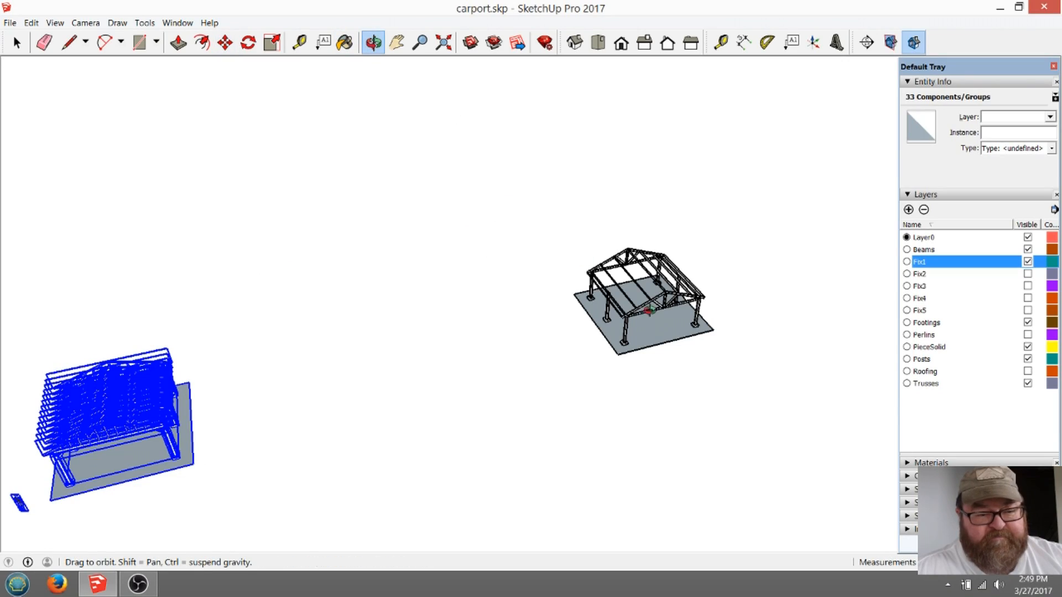
{"action": "left_click_drag", "start_coordinate": [710, 257], "coordinate": [697, 247]}
{"action": "scroll", "coordinate": [681, 259], "scroll_direction": "up", "scroll_amount": 10}
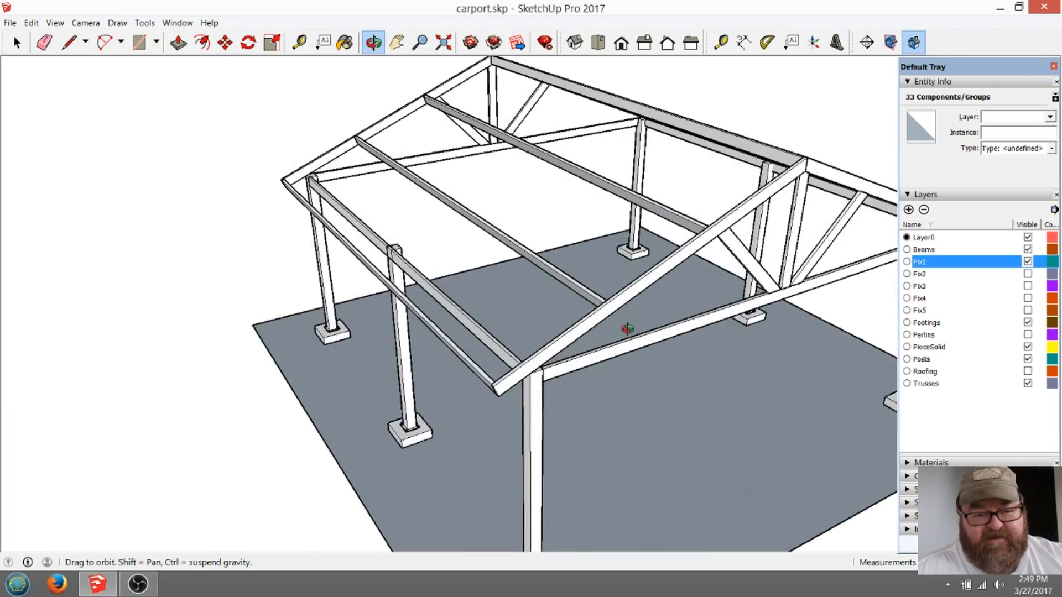
{"action": "left_click_drag", "start_coordinate": [532, 317], "coordinate": [674, 319]}
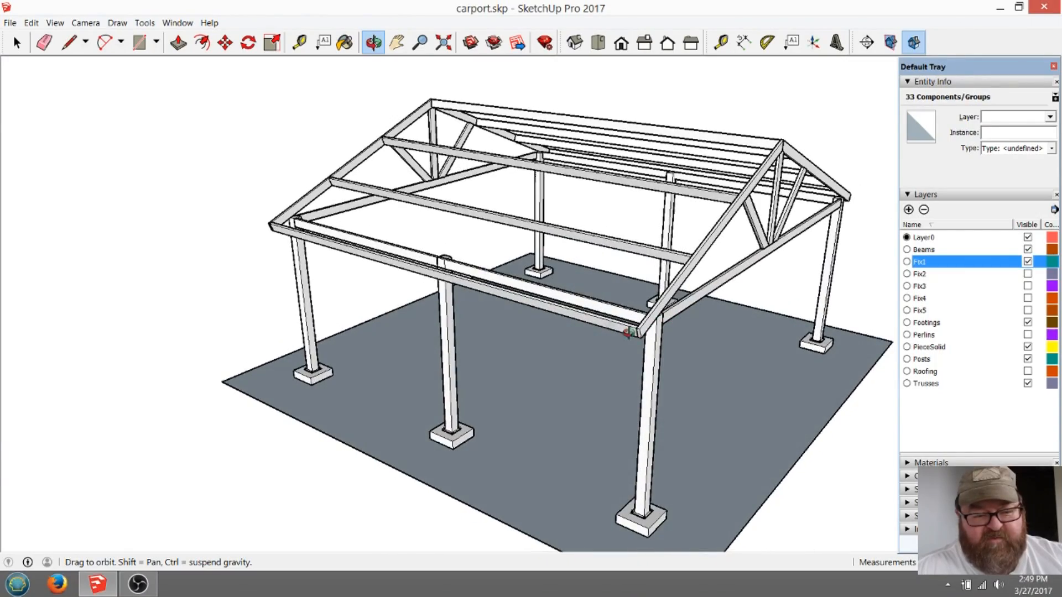
{"action": "left_click_drag", "start_coordinate": [495, 295], "coordinate": [527, 229]}
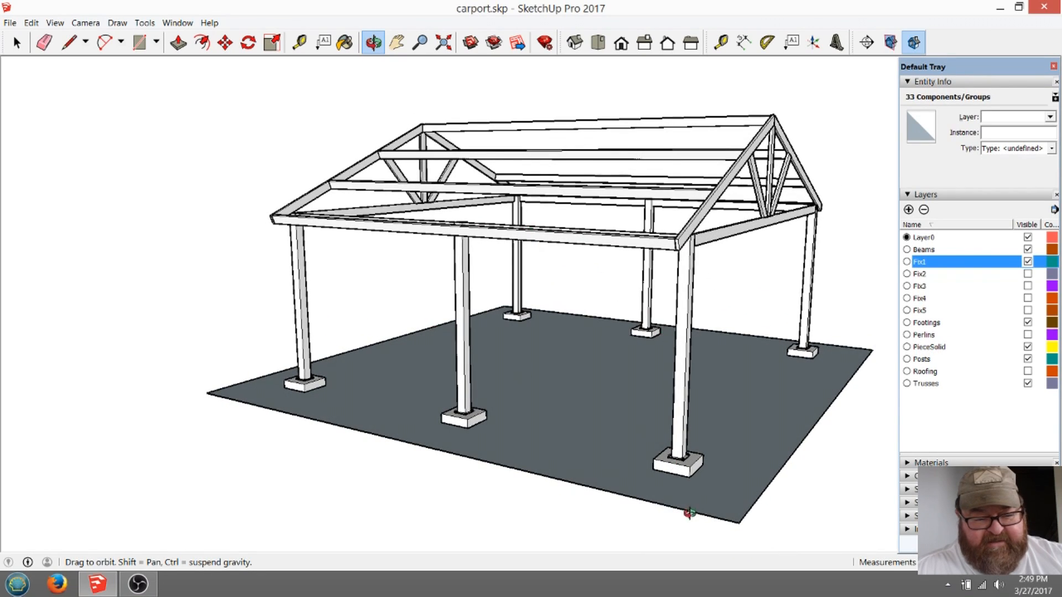
Examine the post bases up close from several sides, including the bolted base plates and concrete footings
{"action": "scroll", "coordinate": [689, 513], "scroll_direction": "up", "scroll_amount": 10}
{"action": "left_click_drag", "start_coordinate": [660, 411], "coordinate": [585, 471]}
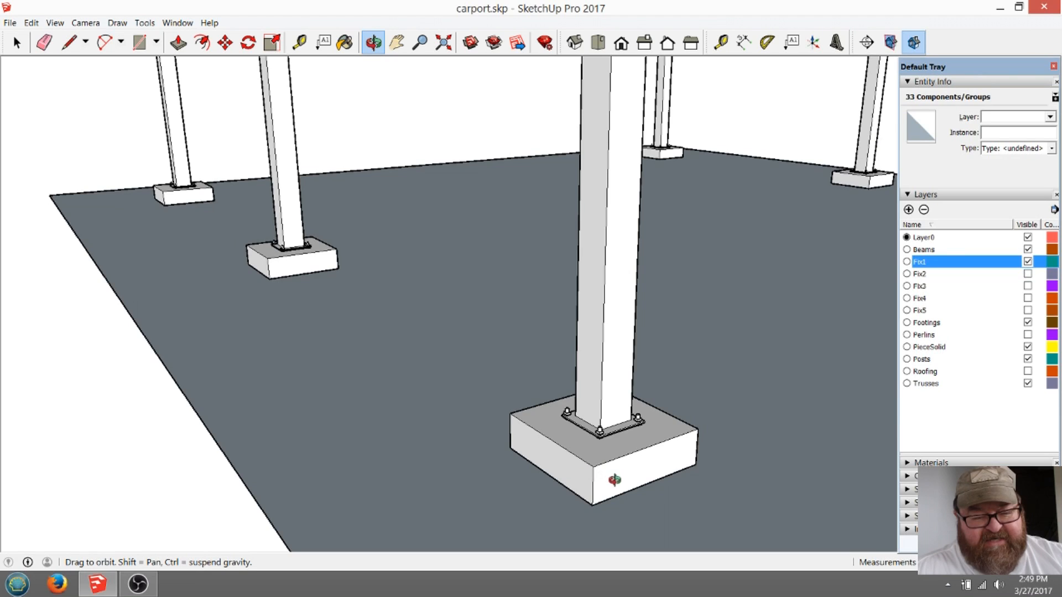
{"action": "scroll", "coordinate": [578, 477], "scroll_direction": "down", "scroll_amount": 6}
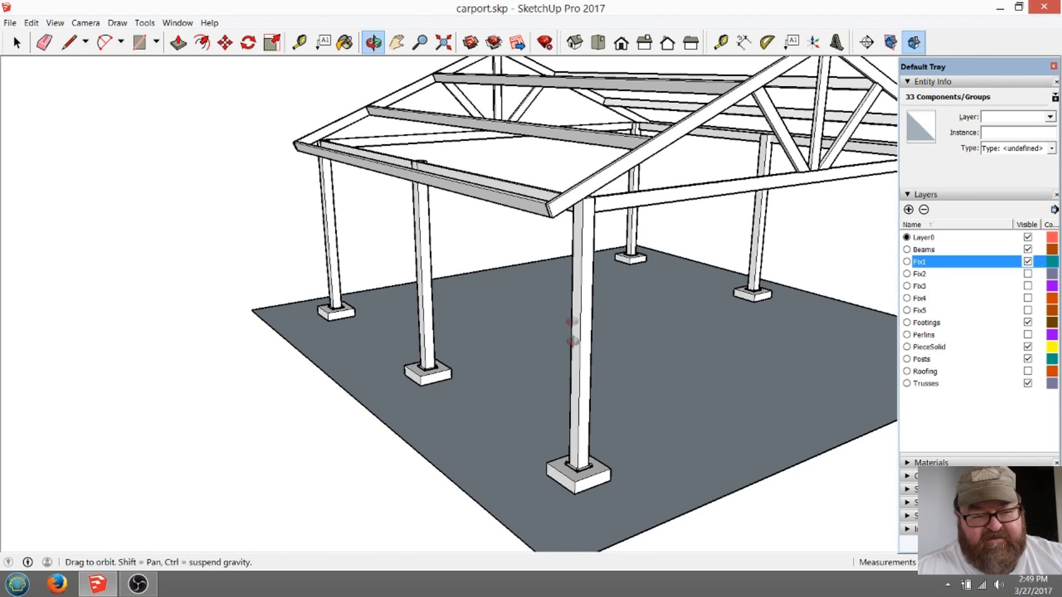
{"action": "scroll", "coordinate": [582, 493], "scroll_direction": "up", "scroll_amount": 8}
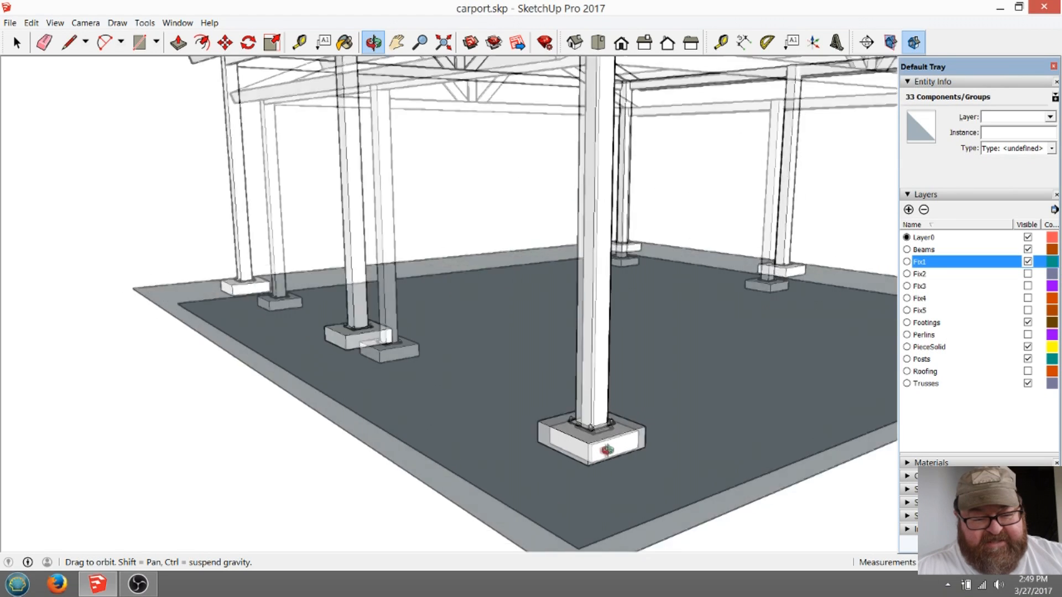
{"action": "left_click_drag", "start_coordinate": [608, 449], "coordinate": [622, 328]}
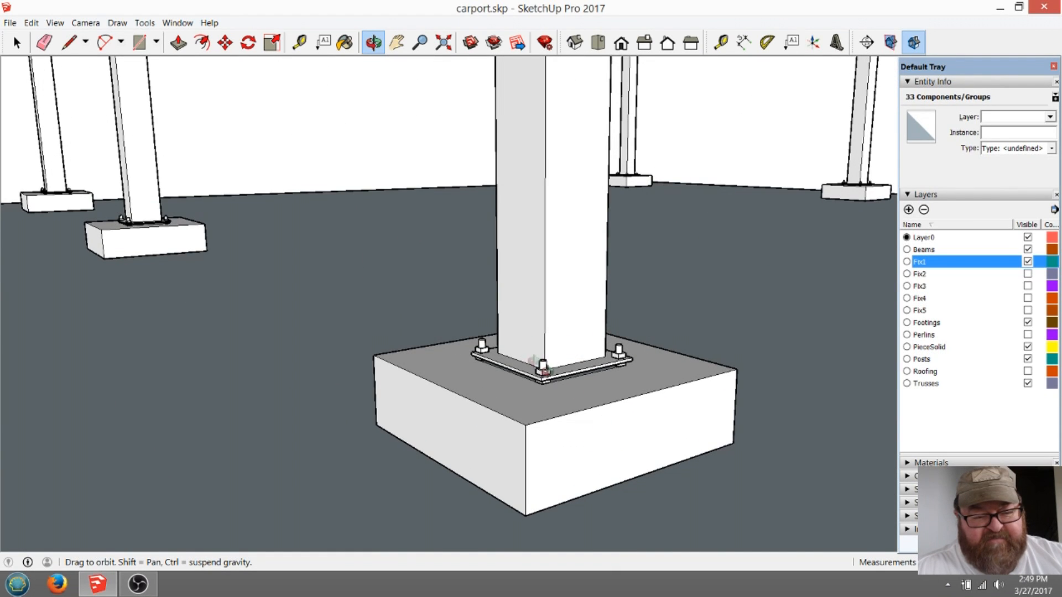
{"action": "left_click_drag", "start_coordinate": [564, 479], "coordinate": [445, 514]}
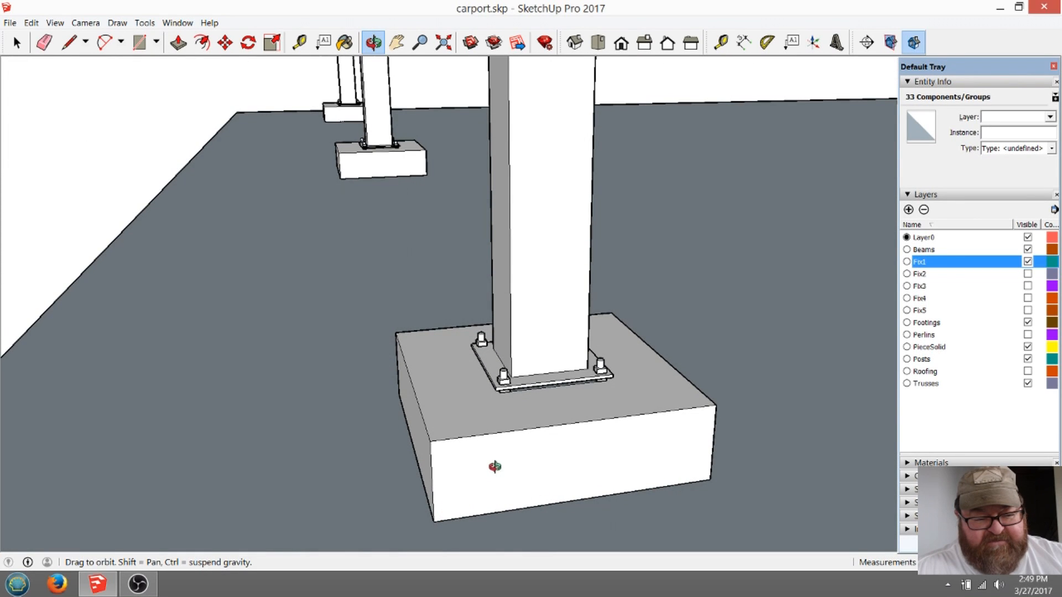
{"action": "left_click_drag", "start_coordinate": [495, 467], "coordinate": [544, 460]}
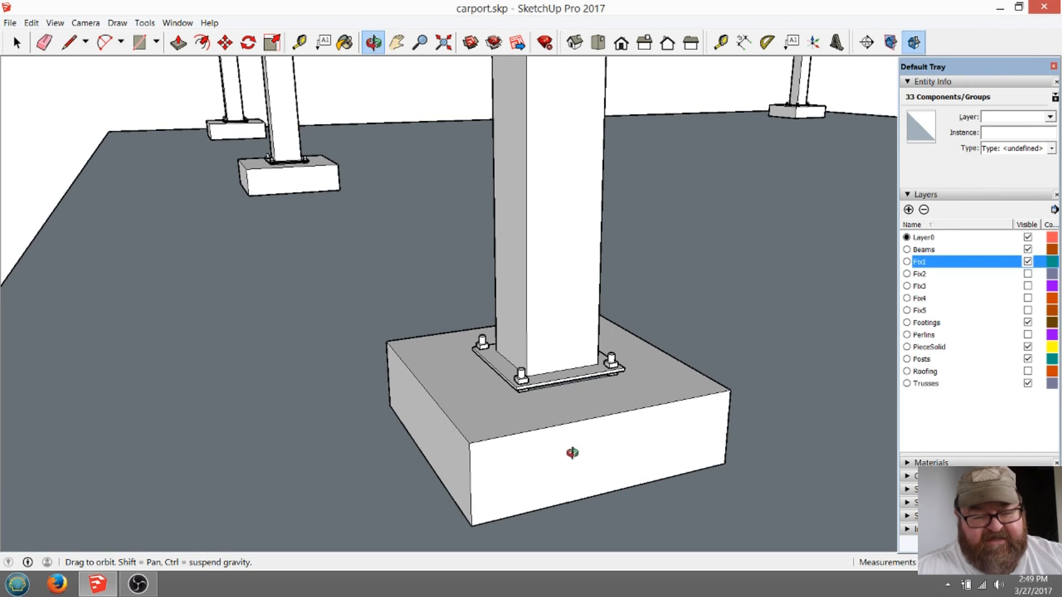
{"action": "left_click_drag", "start_coordinate": [548, 457], "coordinate": [568, 423]}
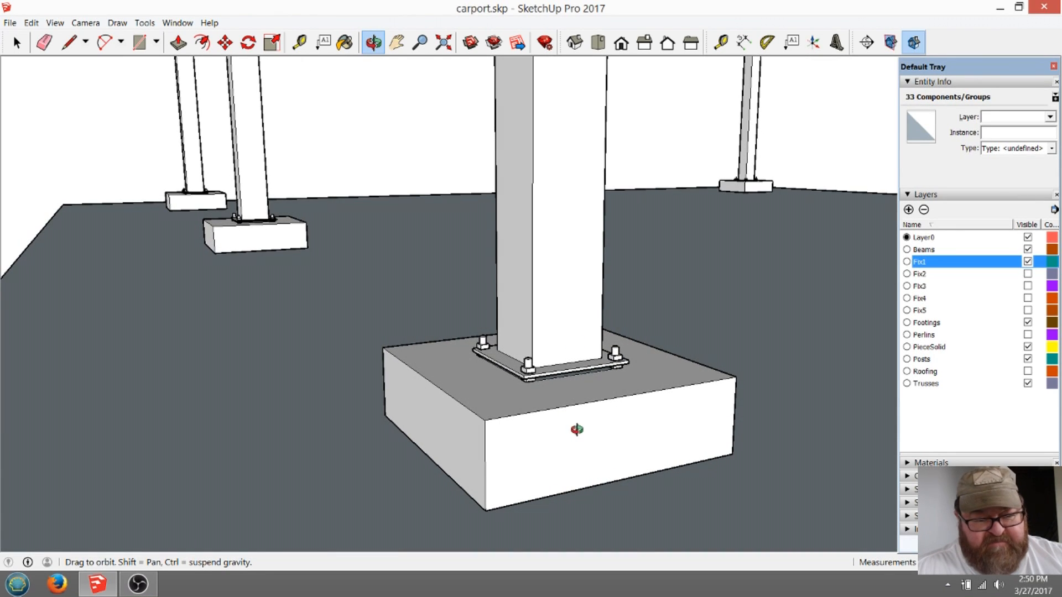
{"action": "left_click_drag", "start_coordinate": [584, 394], "coordinate": [644, 406]}
{"action": "left_click_drag", "start_coordinate": [556, 493], "coordinate": [400, 313]}
{"action": "left_click_drag", "start_coordinate": [427, 347], "coordinate": [396, 344]}
{"action": "scroll", "coordinate": [410, 351], "scroll_direction": "up", "scroll_amount": 6}
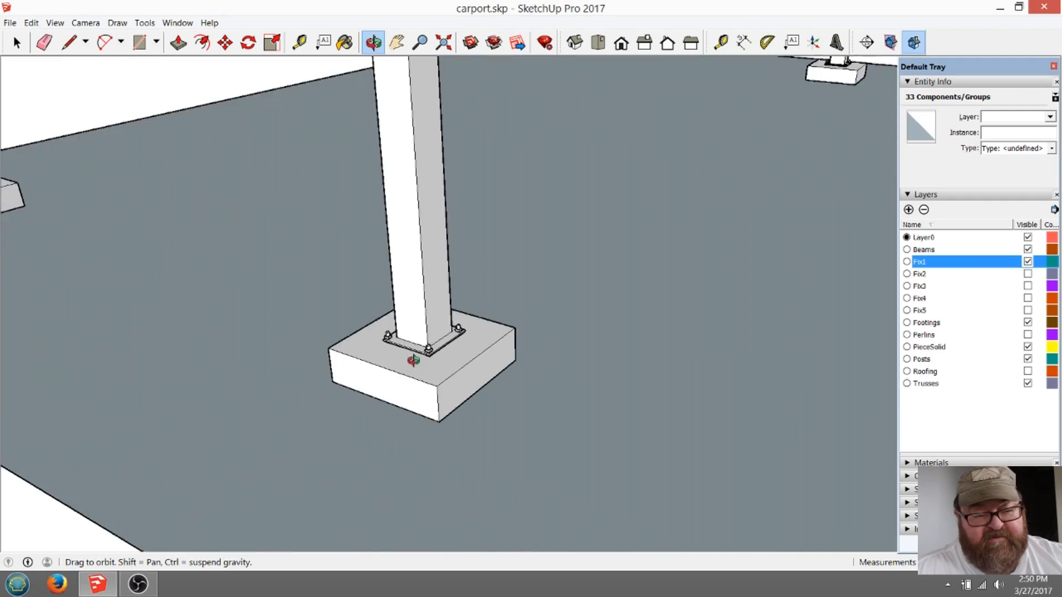
{"action": "scroll", "coordinate": [413, 360], "scroll_direction": "up", "scroll_amount": 2}
{"action": "scroll", "coordinate": [369, 393], "scroll_direction": "up", "scroll_amount": 1}
{"action": "scroll", "coordinate": [363, 395], "scroll_direction": "down", "scroll_amount": 8}
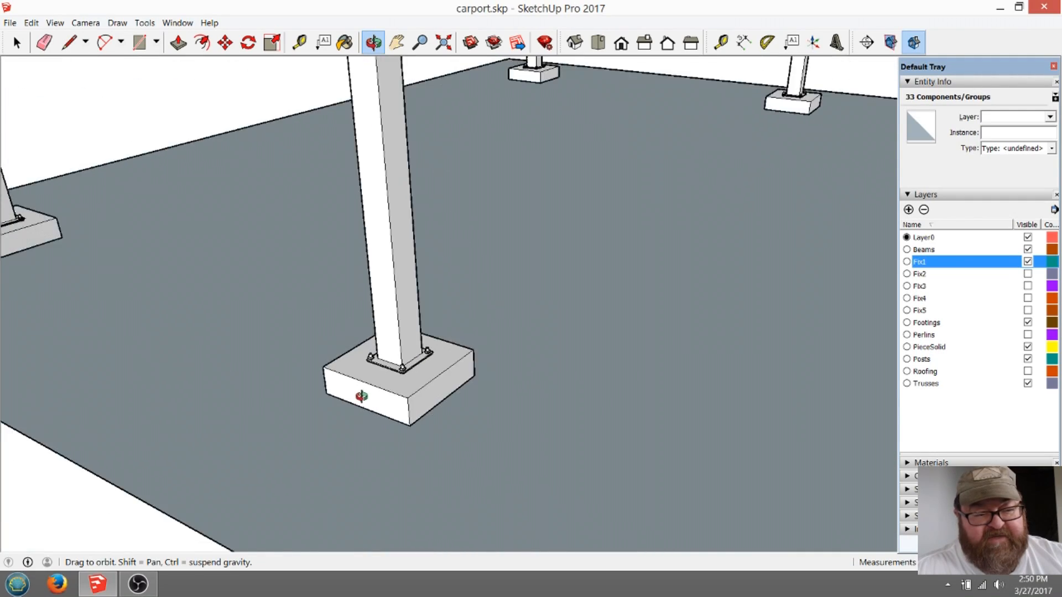
Show the Fix2 layer, toggling it off and on once to compare the roof frame with and without its rafters
{"action": "left_click_drag", "start_coordinate": [619, 446], "coordinate": [499, 455]}
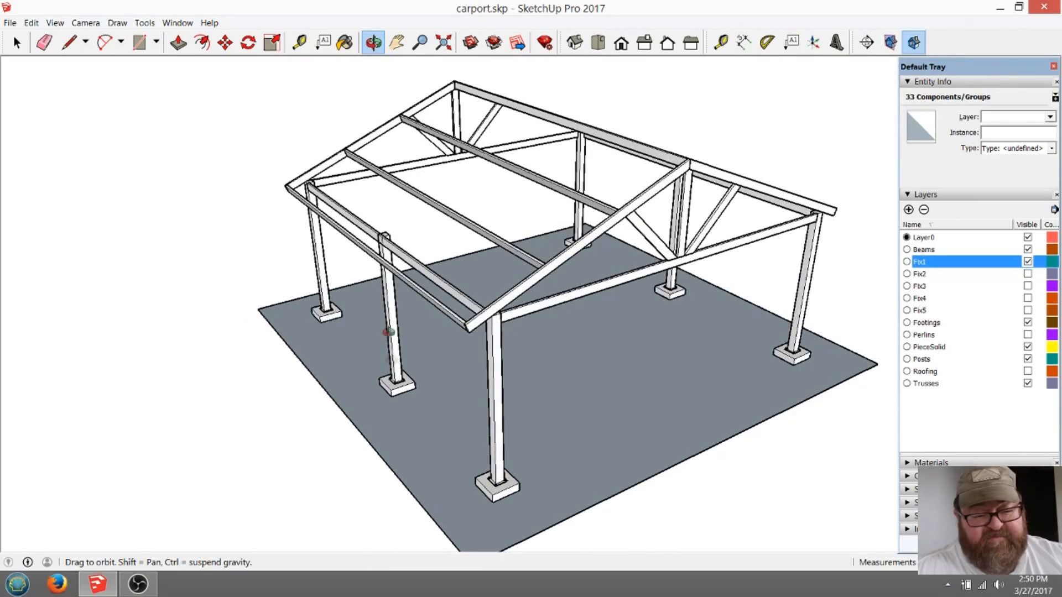
{"action": "left_click_drag", "start_coordinate": [582, 389], "coordinate": [534, 325]}
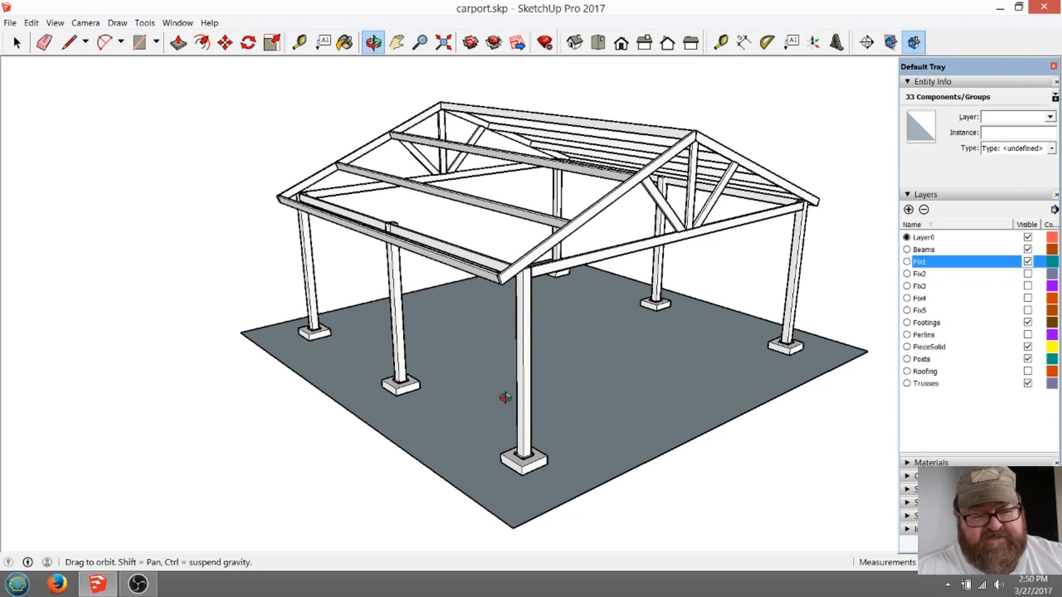
{"action": "left_click_drag", "start_coordinate": [541, 447], "coordinate": [521, 482]}
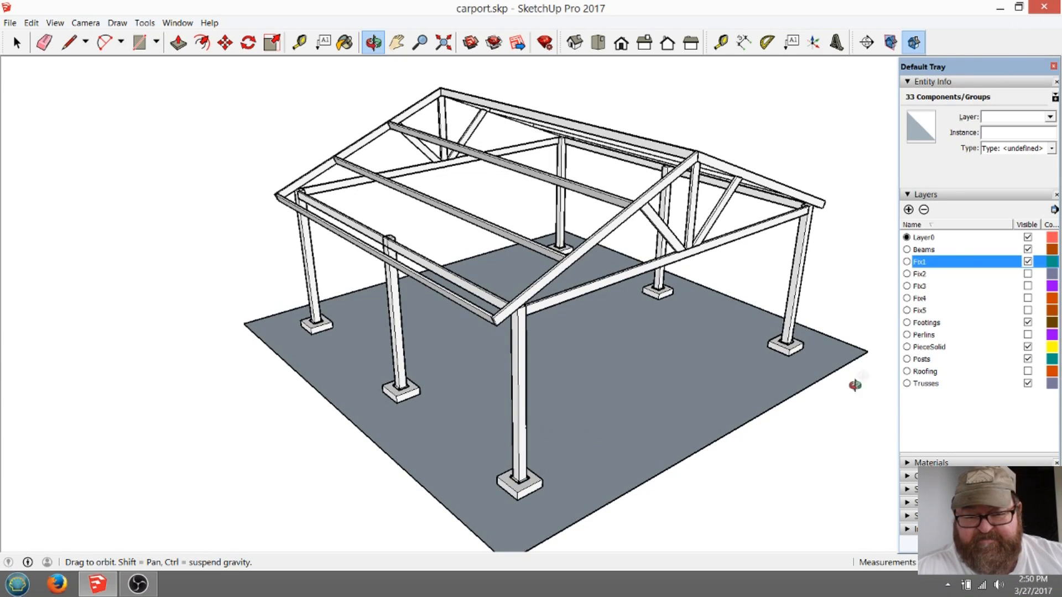
{"action": "left_click", "coordinate": [1027, 275]}
{"action": "left_click_drag", "start_coordinate": [611, 229], "coordinate": [662, 319]}
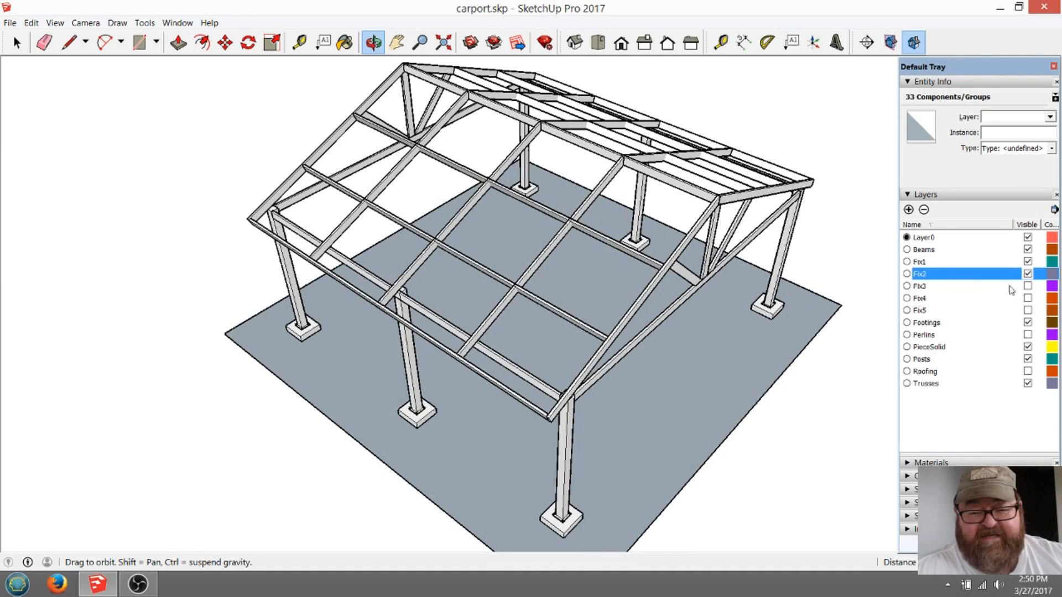
{"action": "left_click", "coordinate": [1028, 274]}
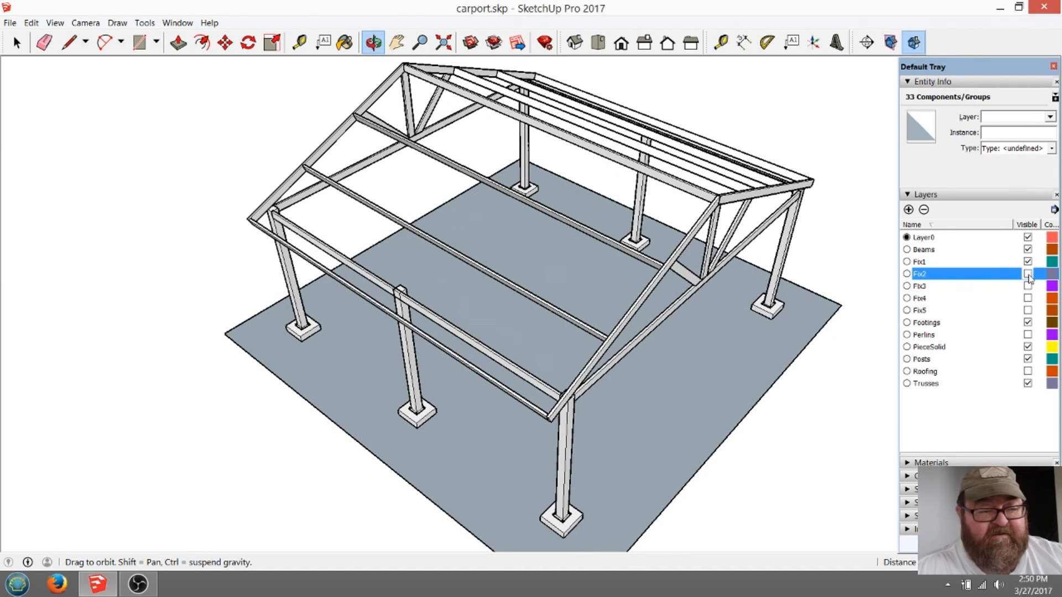
{"action": "left_click", "coordinate": [1027, 274]}
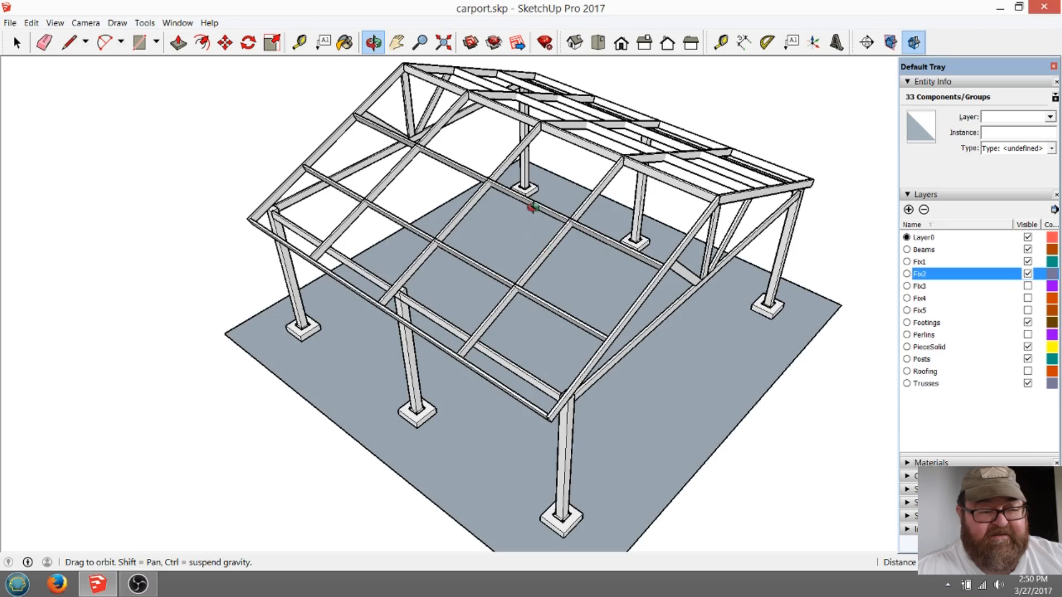
Examine how the Fix2 rafters cross the purlins and meet the eave beam beside the middle post
{"action": "left_click_drag", "start_coordinate": [534, 257], "coordinate": [577, 316]}
{"action": "scroll", "coordinate": [447, 263], "scroll_direction": "up", "scroll_amount": 5}
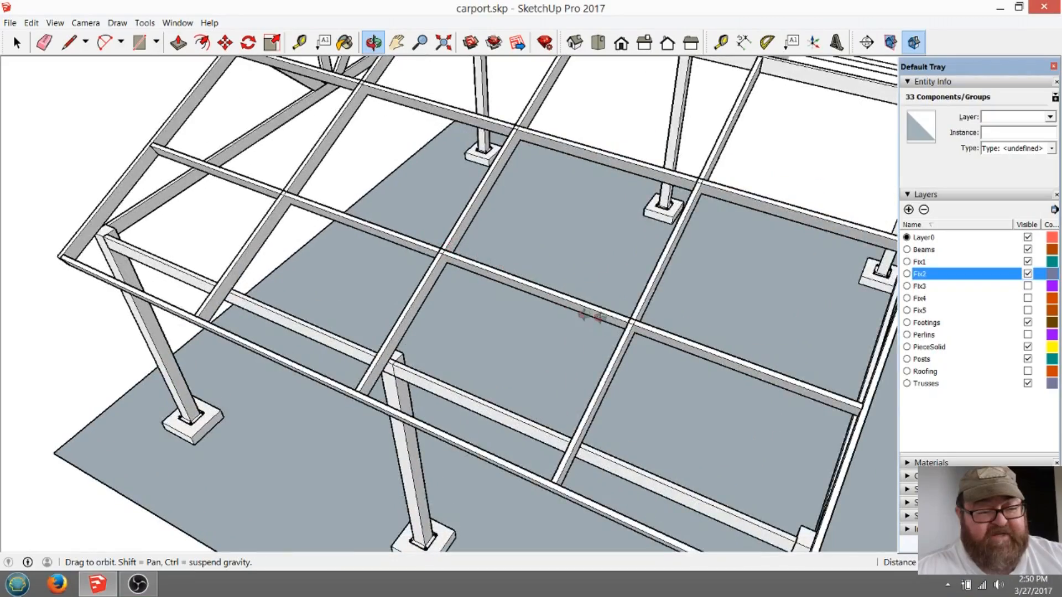
{"action": "scroll", "coordinate": [613, 319], "scroll_direction": "down", "scroll_amount": 5}
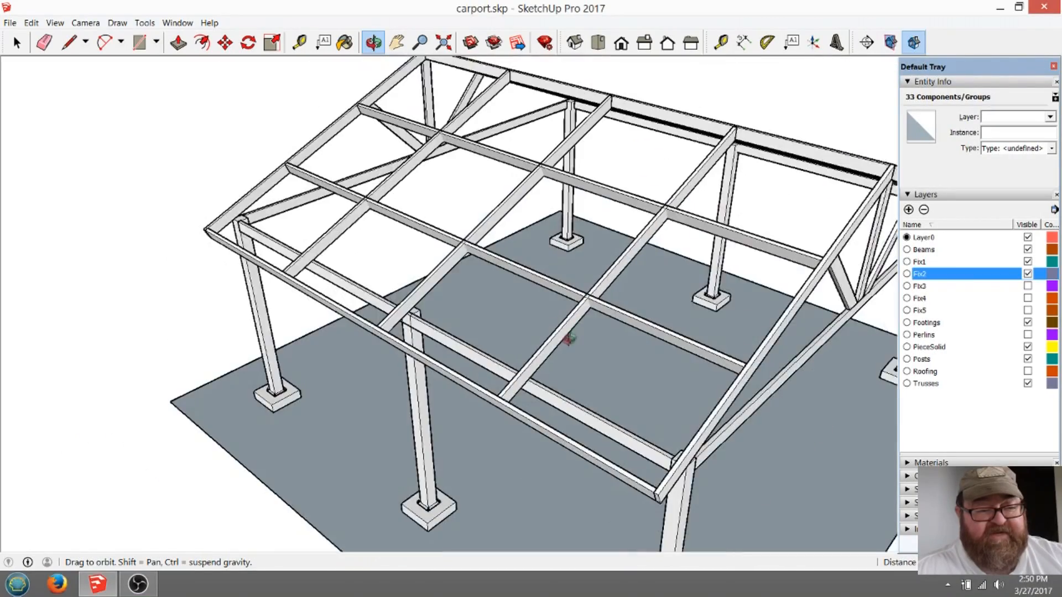
{"action": "left_click_drag", "start_coordinate": [594, 310], "coordinate": [617, 359]}
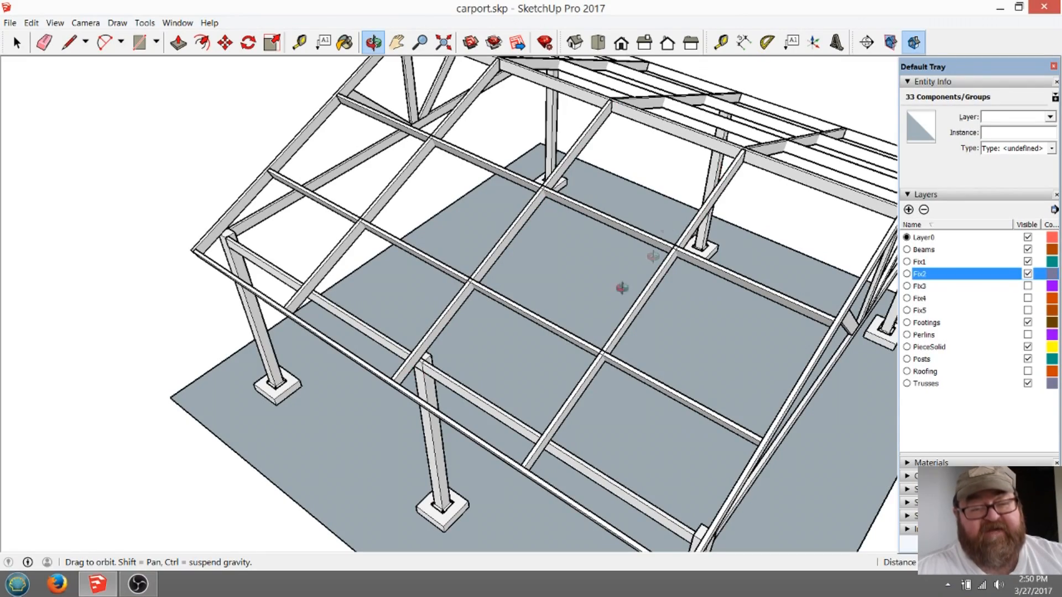
{"action": "left_click_drag", "start_coordinate": [518, 357], "coordinate": [600, 280]}
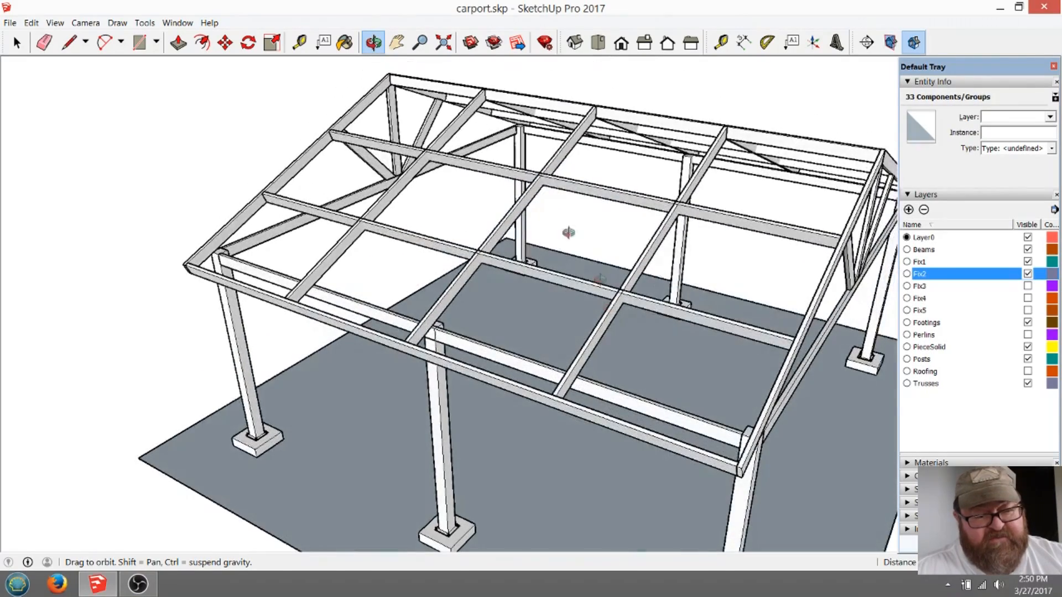
{"action": "scroll", "coordinate": [447, 332], "scroll_direction": "up", "scroll_amount": 6}
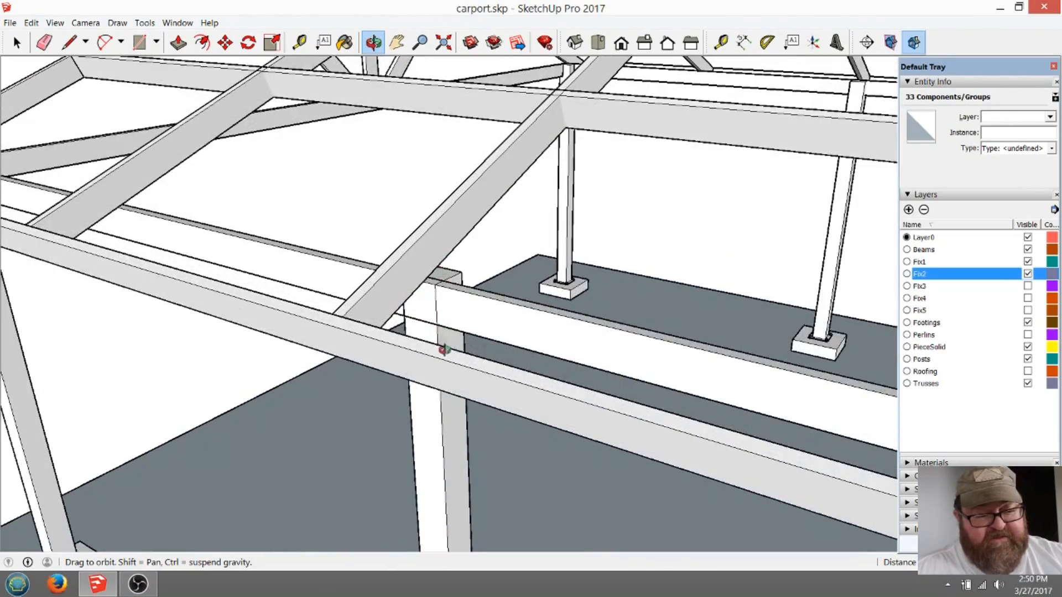
{"action": "scroll", "coordinate": [444, 349], "scroll_direction": "down", "scroll_amount": 4}
{"action": "scroll", "coordinate": [423, 332], "scroll_direction": "down", "scroll_amount": 2}
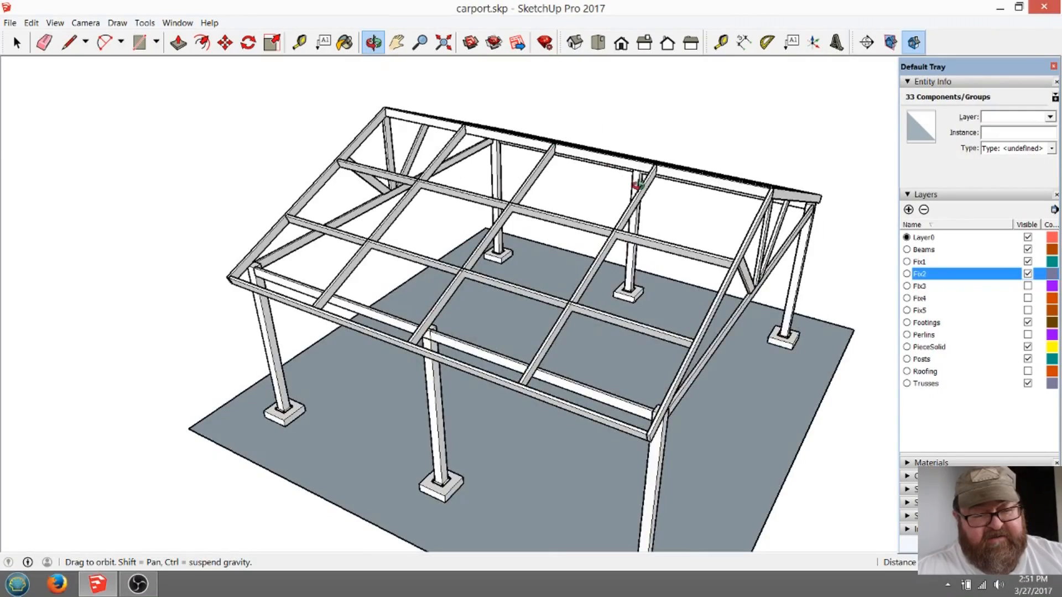
Examine the whole roof frame from varied heights and angles, including the ridge, the intermediate rafters and the front gable truss
{"action": "left_click_drag", "start_coordinate": [637, 182], "coordinate": [609, 263]}
{"action": "left_click_drag", "start_coordinate": [504, 412], "coordinate": [549, 405]}
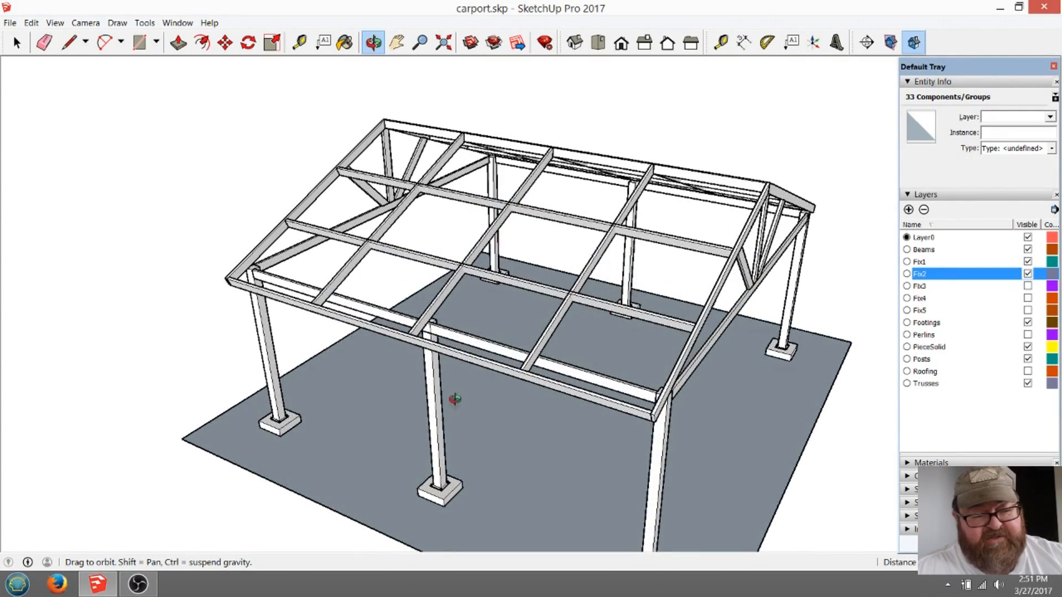
{"action": "left_click_drag", "start_coordinate": [570, 307], "coordinate": [608, 293]}
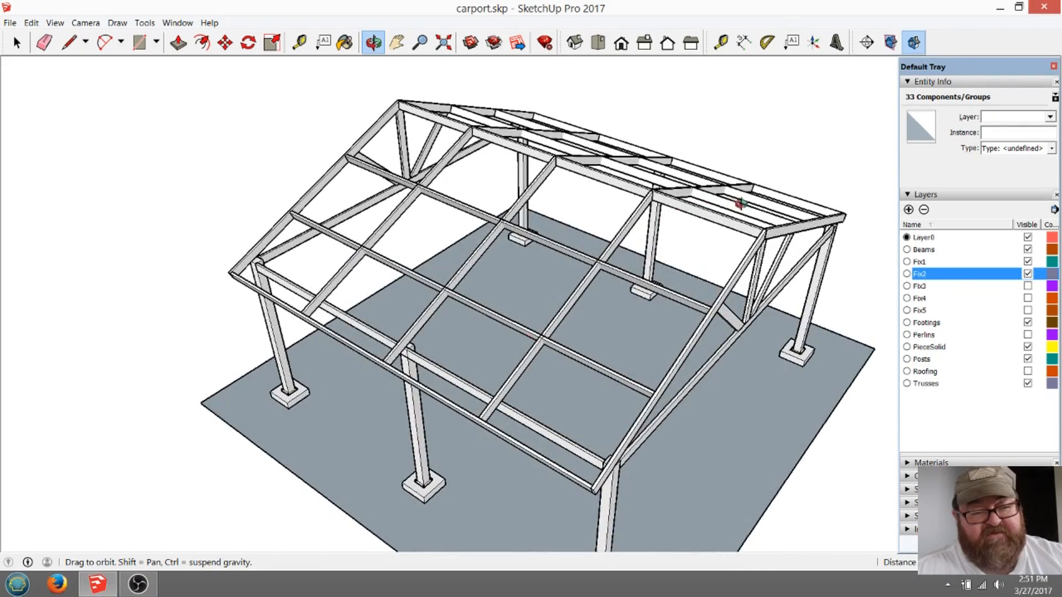
{"action": "left_click_drag", "start_coordinate": [759, 289], "coordinate": [773, 239]}
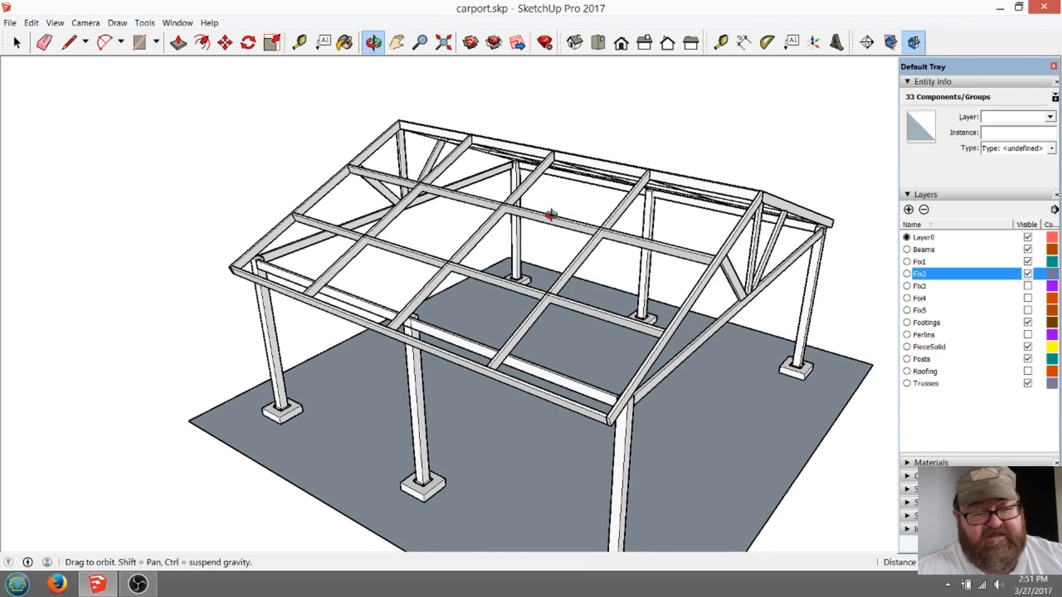
{"action": "left_click_drag", "start_coordinate": [711, 259], "coordinate": [659, 181]}
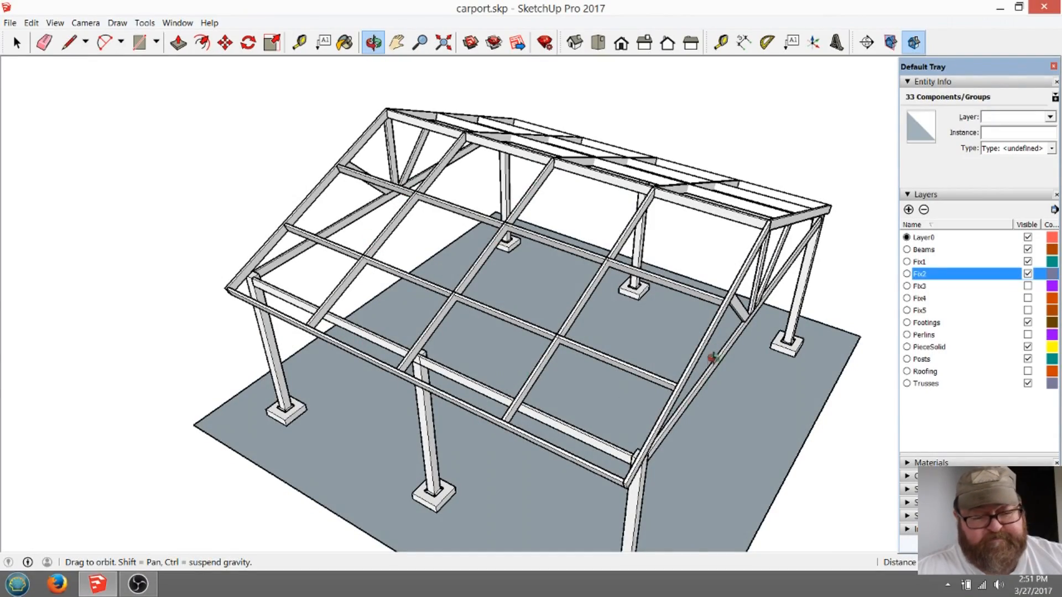
{"action": "left_click_drag", "start_coordinate": [740, 315], "coordinate": [582, 286]}
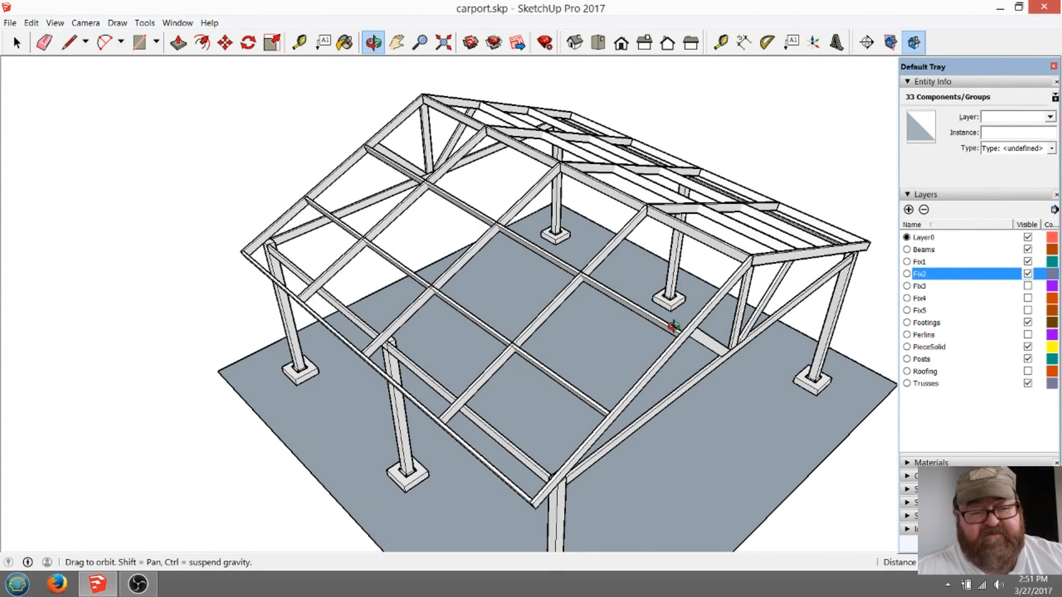
{"action": "left_click_drag", "start_coordinate": [747, 311], "coordinate": [761, 175]}
{"action": "left_click_drag", "start_coordinate": [729, 287], "coordinate": [733, 407]}
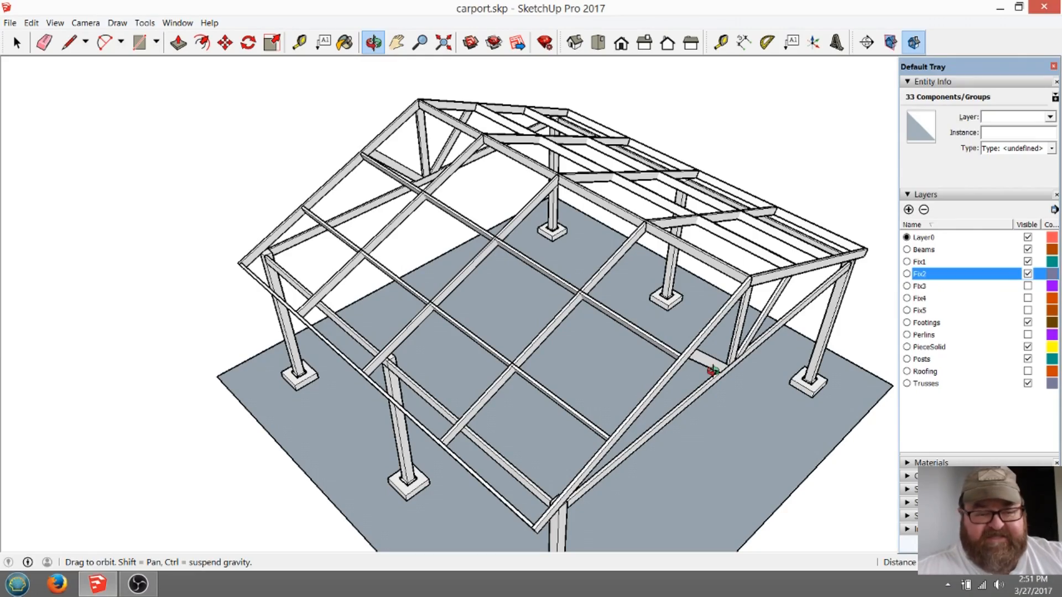
{"action": "left_click_drag", "start_coordinate": [718, 365], "coordinate": [644, 324]}
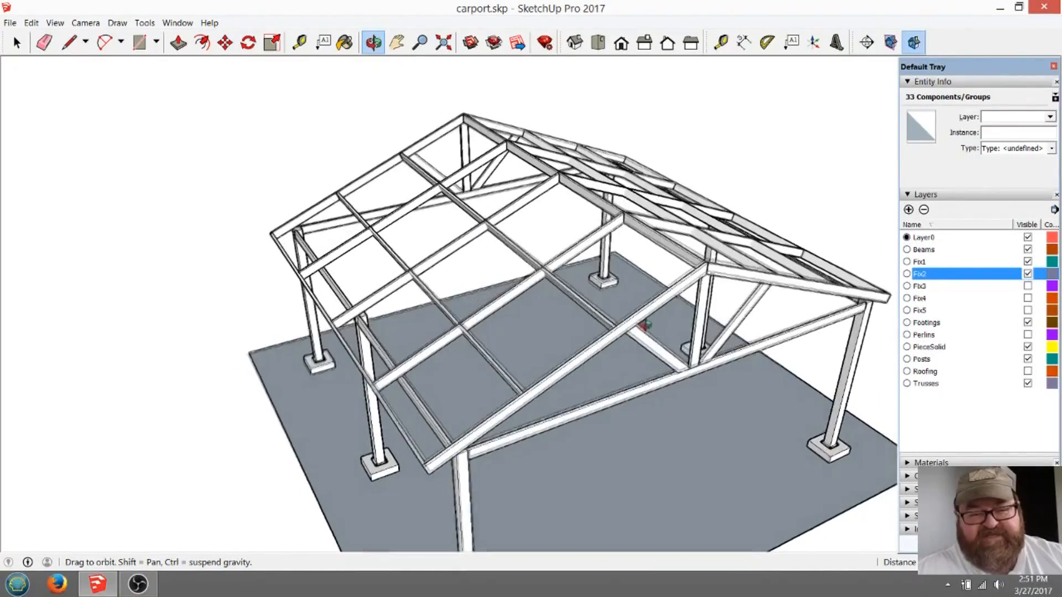
Compare the distant knee-braced carport with the modified carport, finishing on a close view of the modified roof frame
{"action": "scroll", "coordinate": [744, 273], "scroll_direction": "down", "scroll_amount": 6}
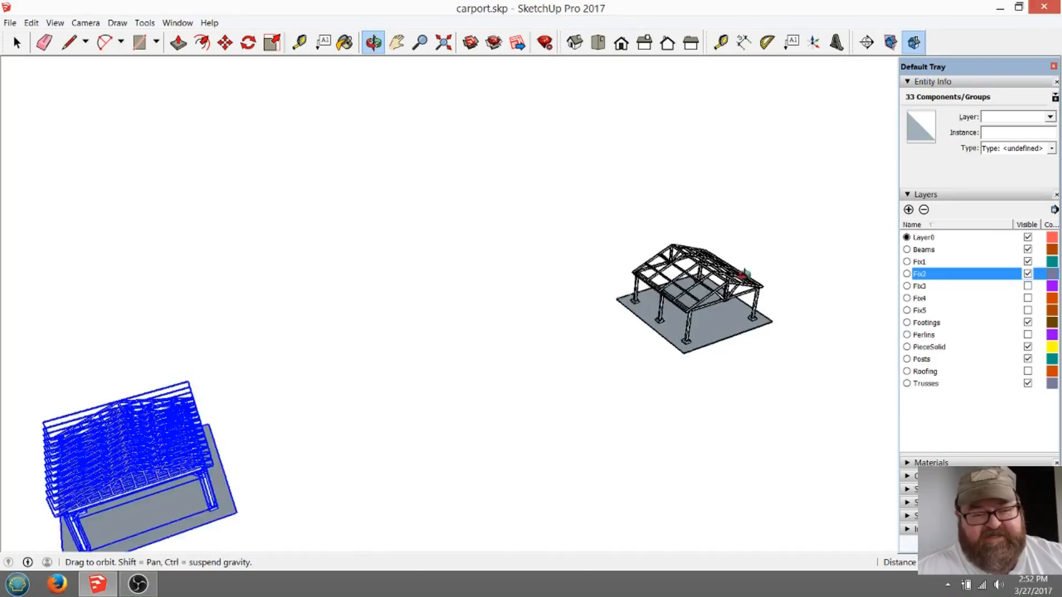
{"action": "scroll", "coordinate": [744, 274], "scroll_direction": "down", "scroll_amount": 3}
{"action": "scroll", "coordinate": [396, 376], "scroll_direction": "up", "scroll_amount": 9}
{"action": "left_click_drag", "start_coordinate": [403, 370], "coordinate": [210, 408]}
{"action": "scroll", "coordinate": [166, 414], "scroll_direction": "down", "scroll_amount": 7}
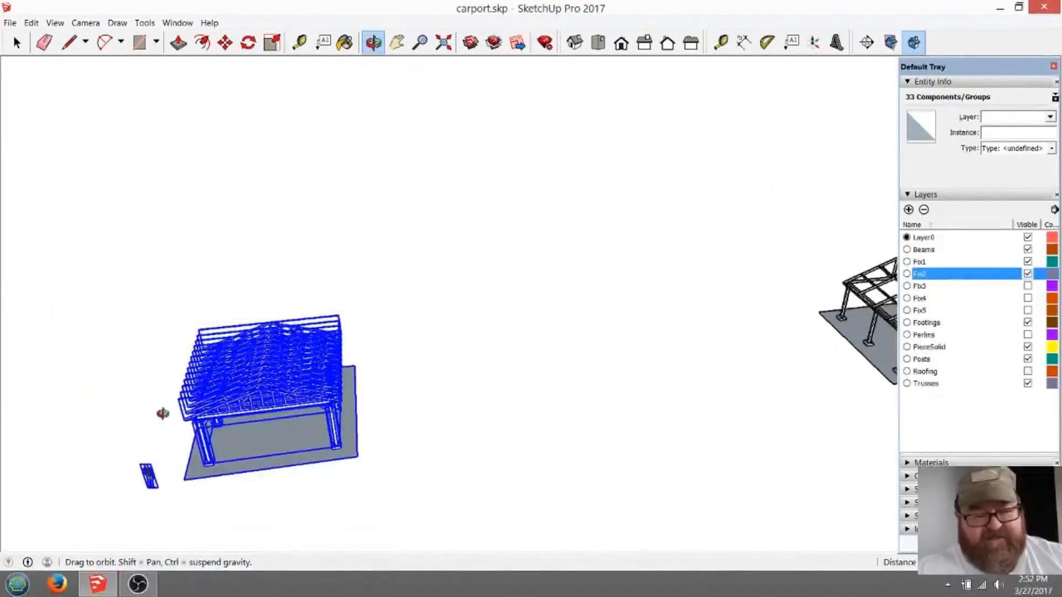
{"action": "scroll", "coordinate": [163, 413], "scroll_direction": "down", "scroll_amount": 2}
{"action": "scroll", "coordinate": [570, 403], "scroll_direction": "up", "scroll_amount": 10}
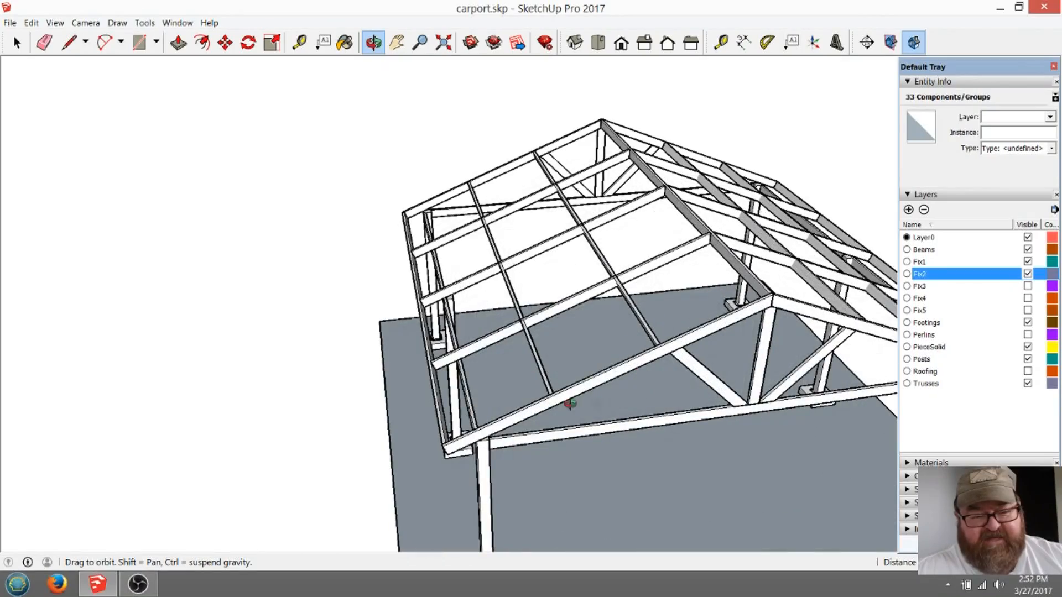
Show the Fix3 layer to add collar ties beneath the intermediate rafter pairs
{"action": "left_click_drag", "start_coordinate": [470, 405], "coordinate": [599, 422]}
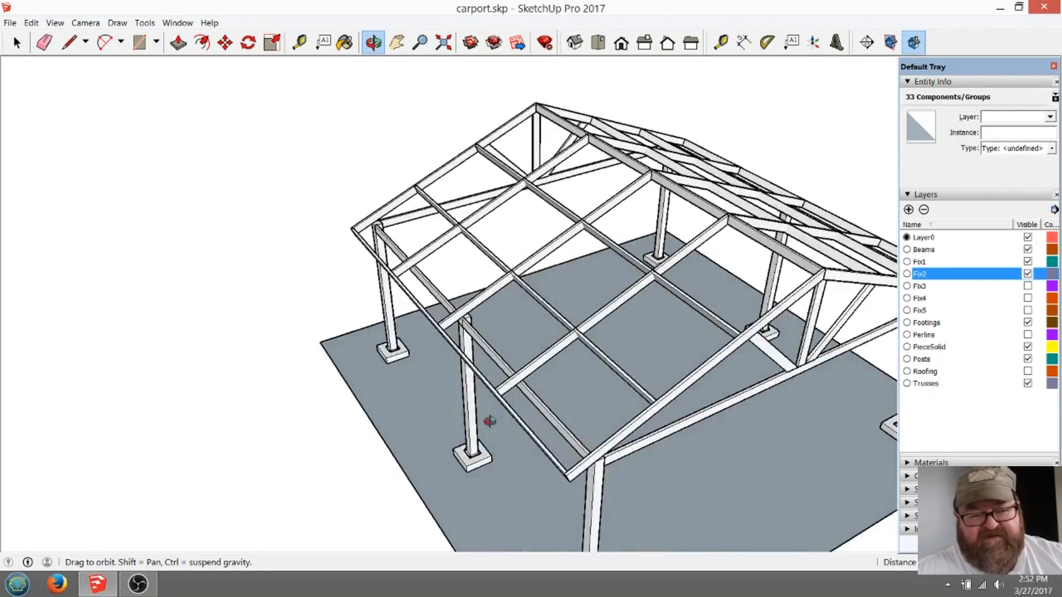
{"action": "scroll", "coordinate": [368, 395], "scroll_direction": "down", "scroll_amount": 3}
{"action": "scroll", "coordinate": [617, 363], "scroll_direction": "up", "scroll_amount": 6}
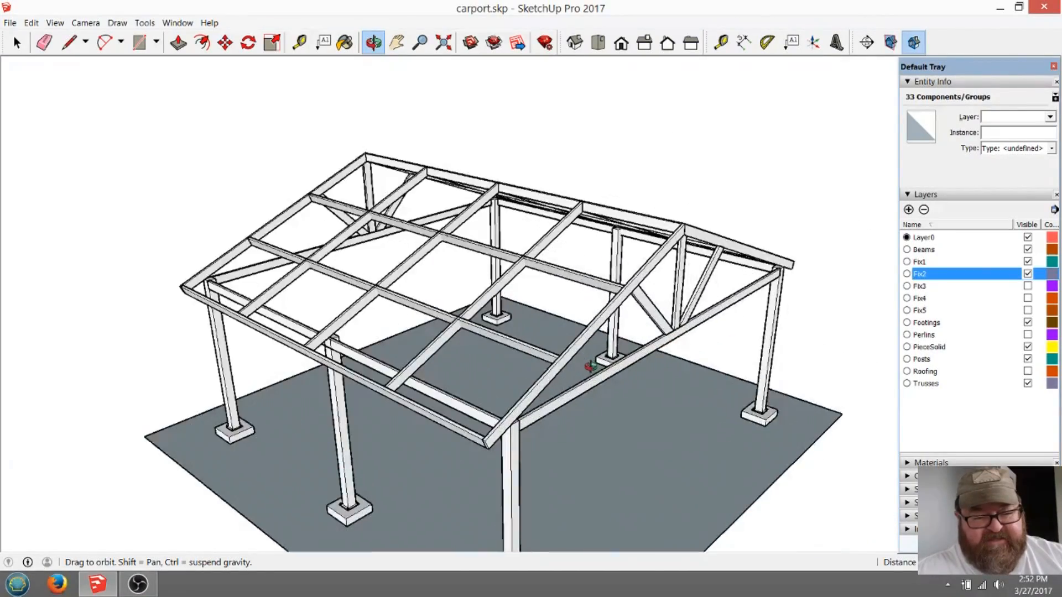
{"action": "left_click_drag", "start_coordinate": [707, 305], "coordinate": [694, 364]}
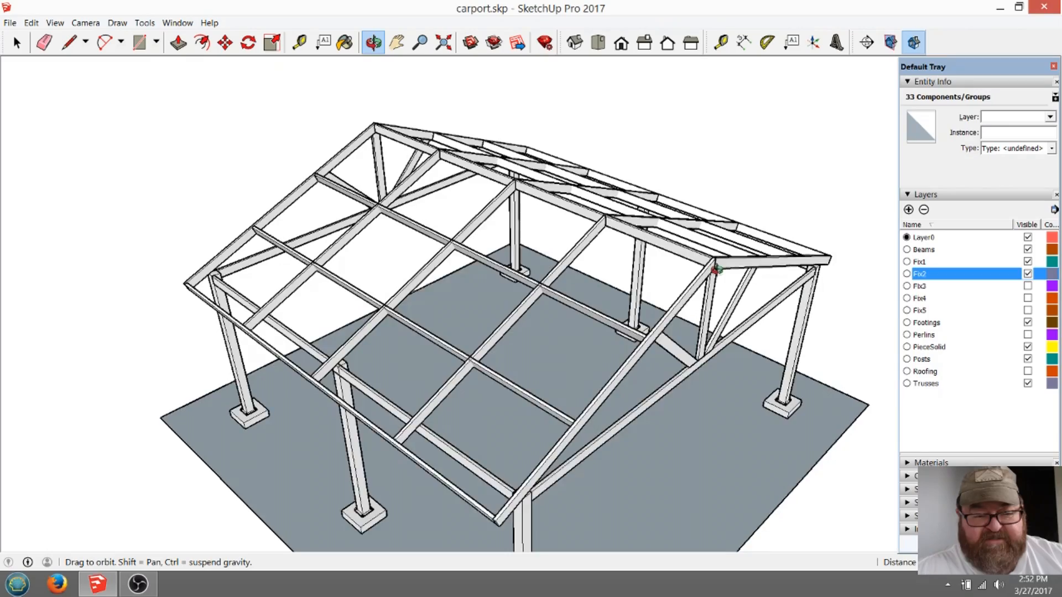
{"action": "left_click_drag", "start_coordinate": [754, 282], "coordinate": [707, 297]}
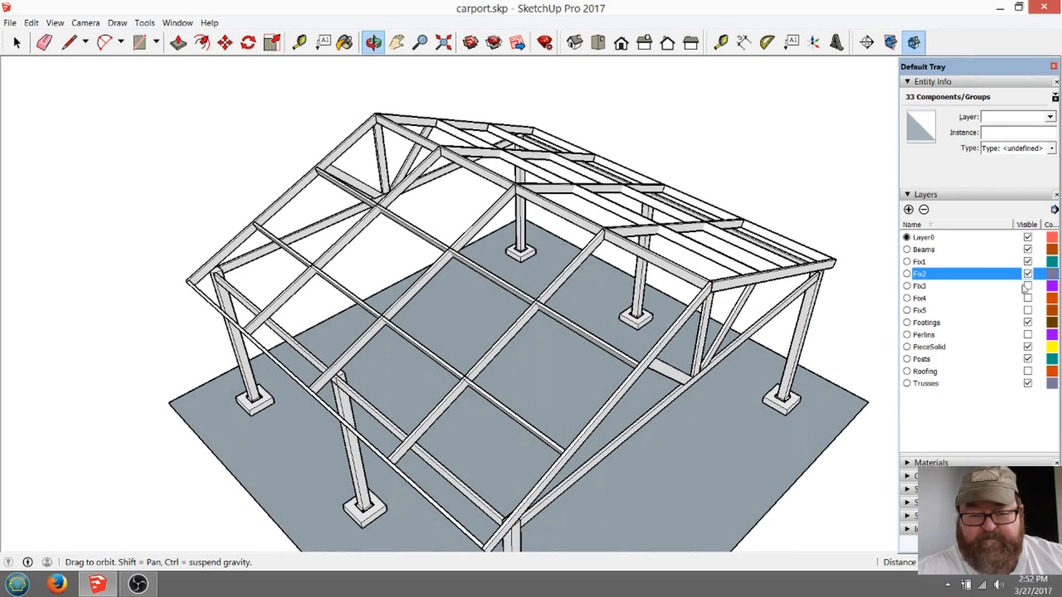
{"action": "left_click", "coordinate": [1028, 286]}
{"action": "left_click_drag", "start_coordinate": [779, 301], "coordinate": [635, 212]}
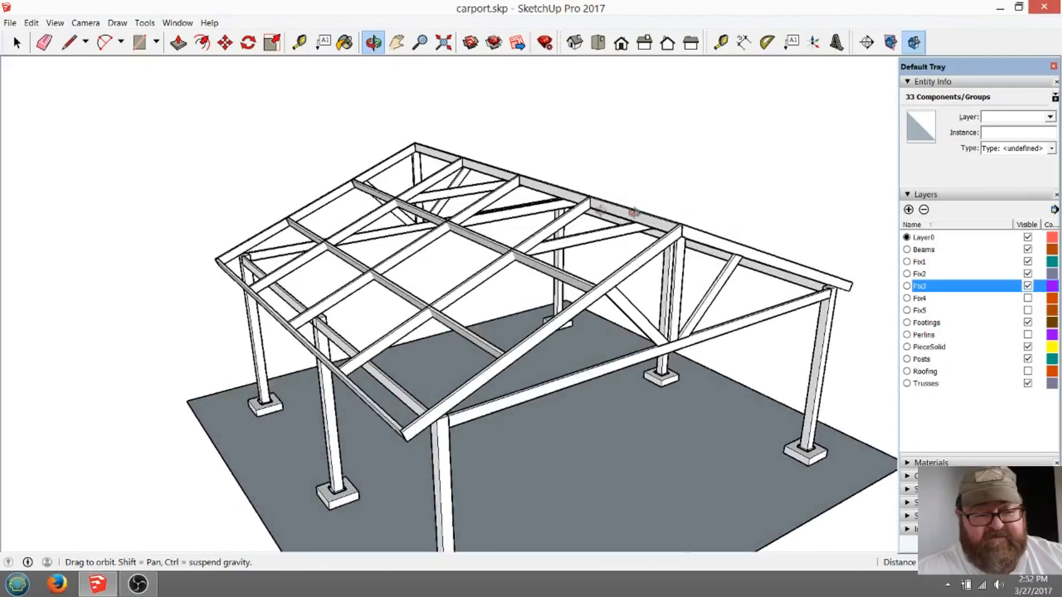
Examine the Fix3 collar ties beneath the rafters from both roof slopes, from above, and head-on through the front gable truss
{"action": "scroll", "coordinate": [563, 246], "scroll_direction": "up", "scroll_amount": 4}
{"action": "left_click_drag", "start_coordinate": [564, 246], "coordinate": [596, 496]}
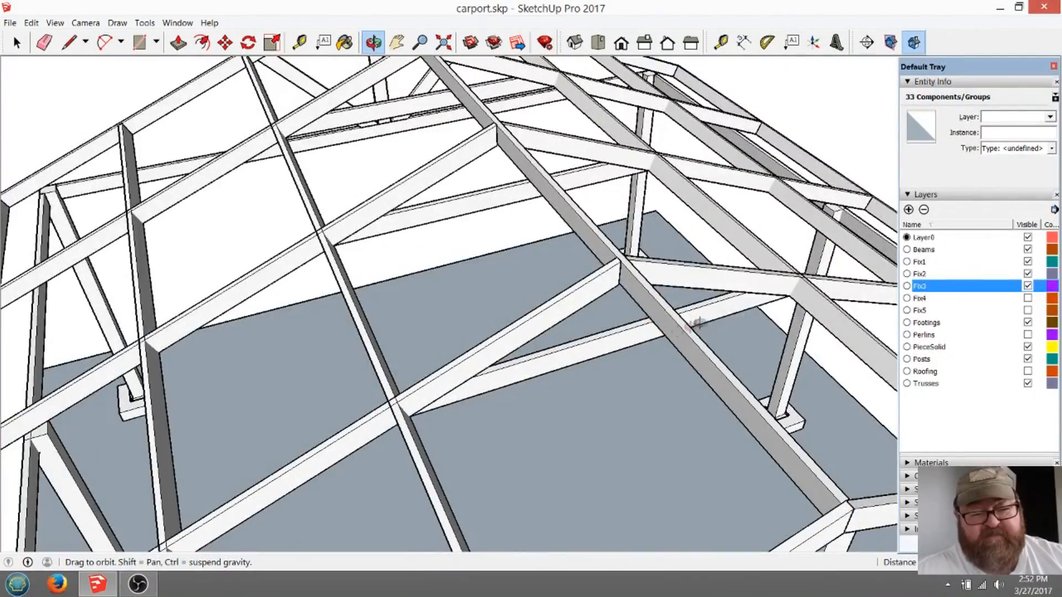
{"action": "scroll", "coordinate": [510, 190], "scroll_direction": "down", "scroll_amount": 5}
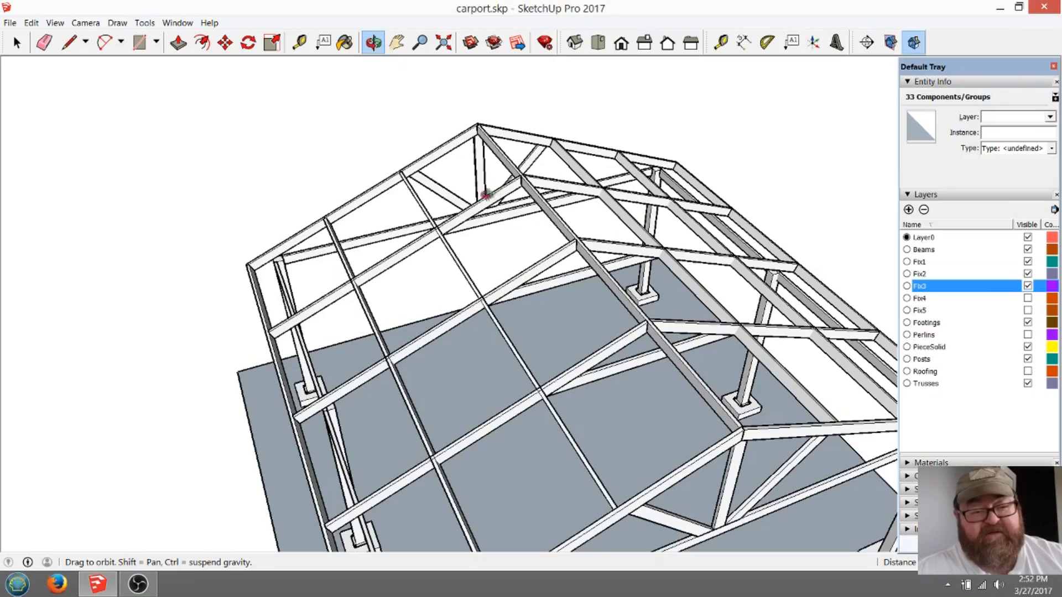
{"action": "left_click_drag", "start_coordinate": [609, 303], "coordinate": [555, 268]}
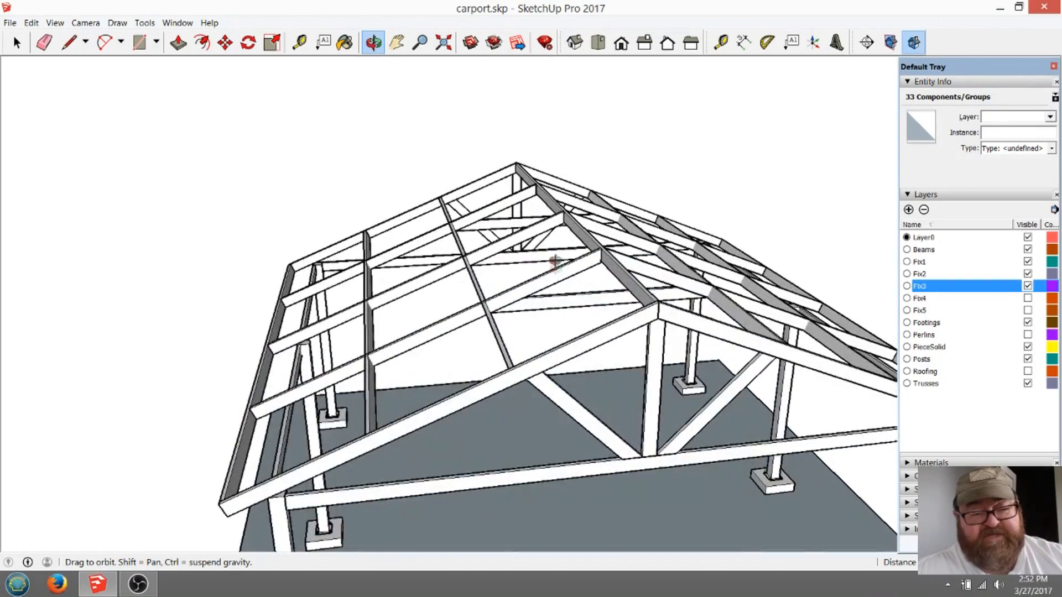
{"action": "left_click_drag", "start_coordinate": [680, 296], "coordinate": [510, 217]}
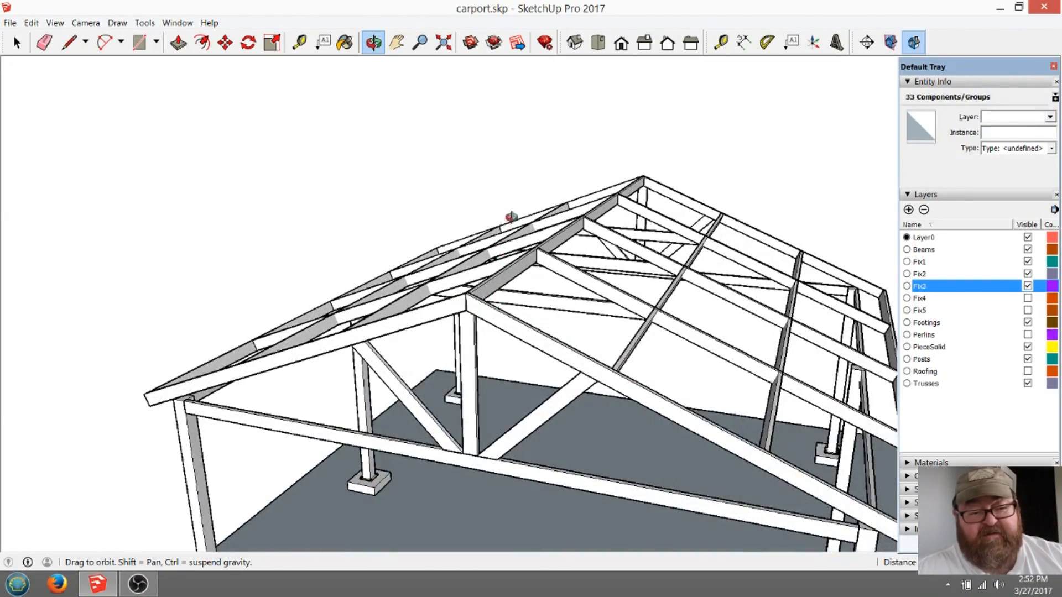
{"action": "scroll", "coordinate": [544, 330], "scroll_direction": "down", "scroll_amount": 3}
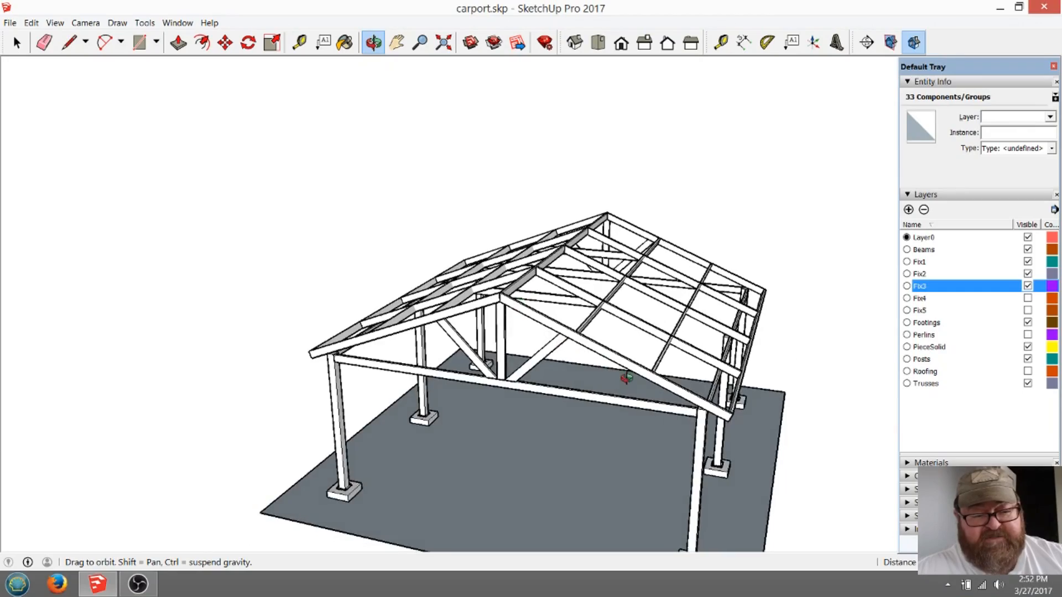
{"action": "left_click_drag", "start_coordinate": [625, 376], "coordinate": [744, 427]}
{"action": "scroll", "coordinate": [605, 381], "scroll_direction": "up", "scroll_amount": 5}
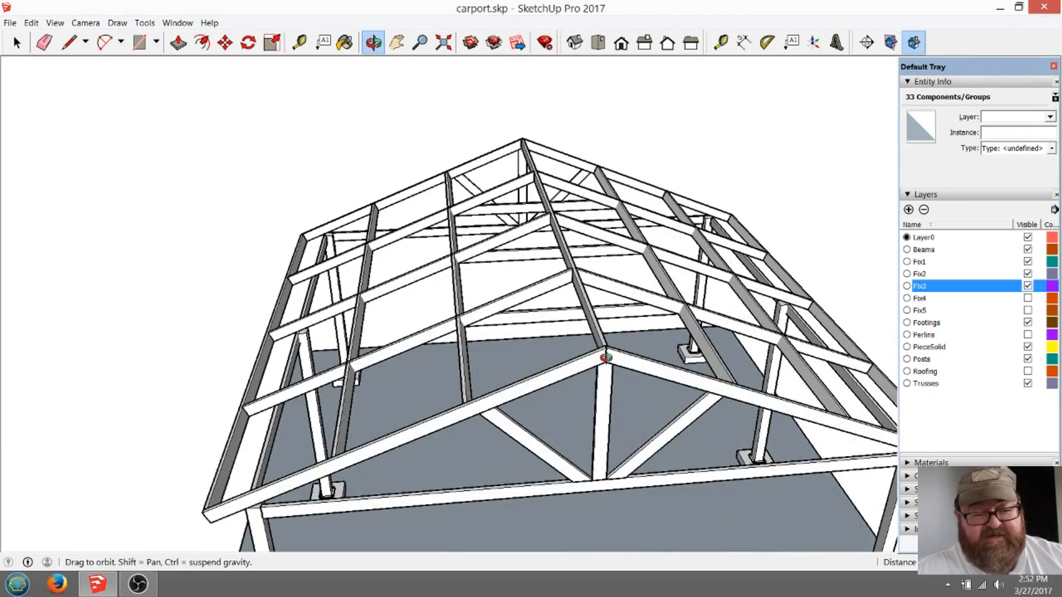
{"action": "left_click_drag", "start_coordinate": [606, 380], "coordinate": [528, 205]}
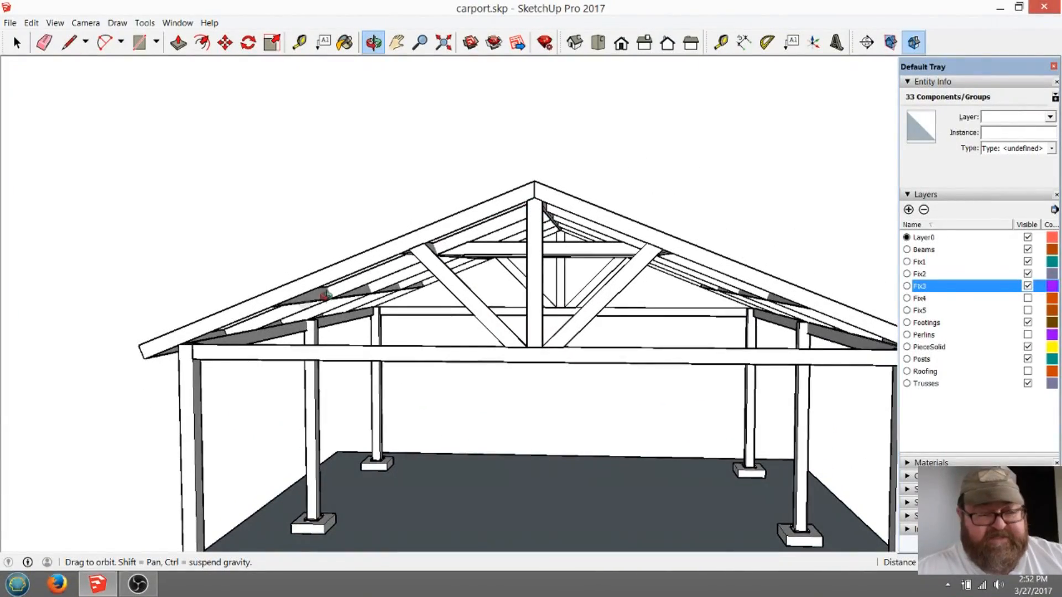
{"action": "left_click_drag", "start_coordinate": [542, 199], "coordinate": [561, 152]}
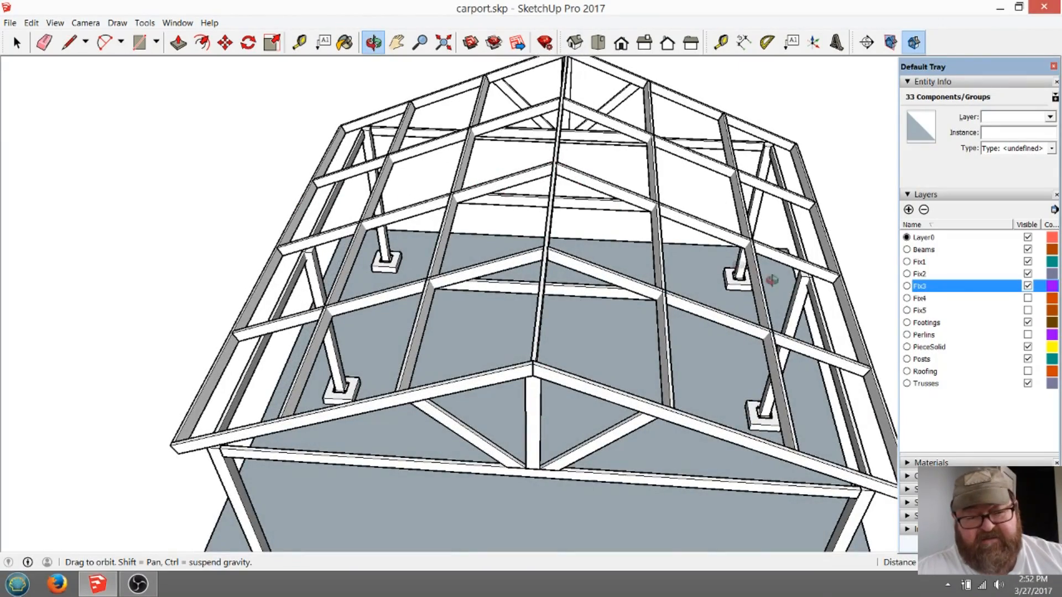
Examine the ridge joints, rafters and collar ties up close, then the whole roof frame from both sides of the ridge
{"action": "left_click_drag", "start_coordinate": [587, 262], "coordinate": [480, 197]}
{"action": "scroll", "coordinate": [517, 219], "scroll_direction": "up", "scroll_amount": 6}
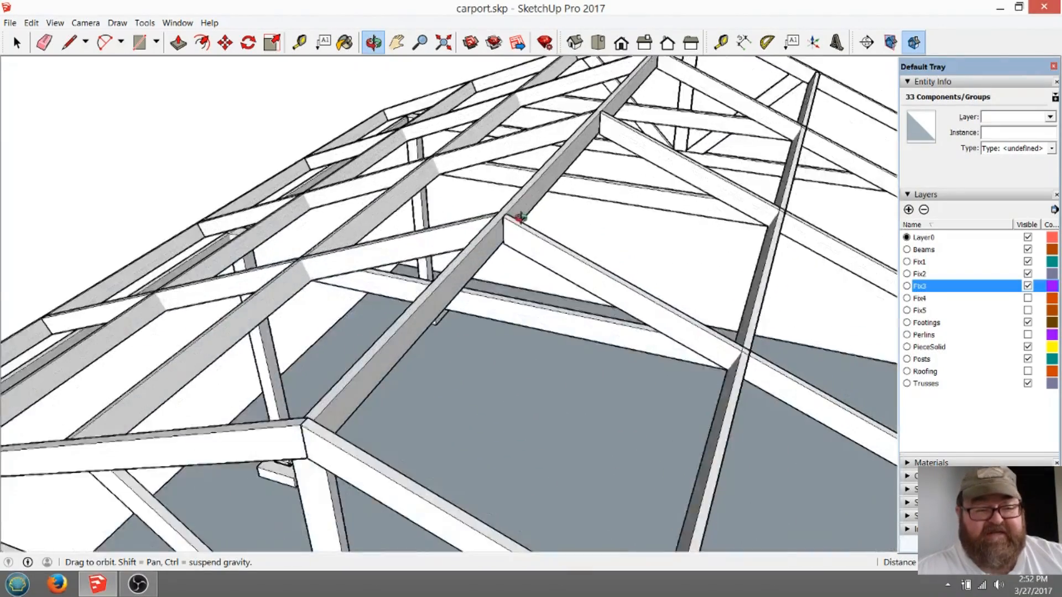
{"action": "mouse_move", "coordinate": [598, 305]}
{"action": "left_mouse_down"}
{"action": "mouse_move", "coordinate": [566, 235]}
{"action": "mouse_move", "coordinate": [608, 175]}
{"action": "mouse_move", "coordinate": [678, 145]}
{"action": "mouse_move", "coordinate": [689, 161]}
{"action": "mouse_move", "coordinate": [680, 157]}
{"action": "mouse_move", "coordinate": [652, 310]}
{"action": "mouse_move", "coordinate": [621, 322]}
{"action": "mouse_move", "coordinate": [564, 304]}
{"action": "mouse_move", "coordinate": [578, 318]}
{"action": "mouse_move", "coordinate": [474, 401]}
{"action": "mouse_move", "coordinate": [592, 389]}
{"action": "mouse_move", "coordinate": [563, 368]}
{"action": "left_mouse_up"}
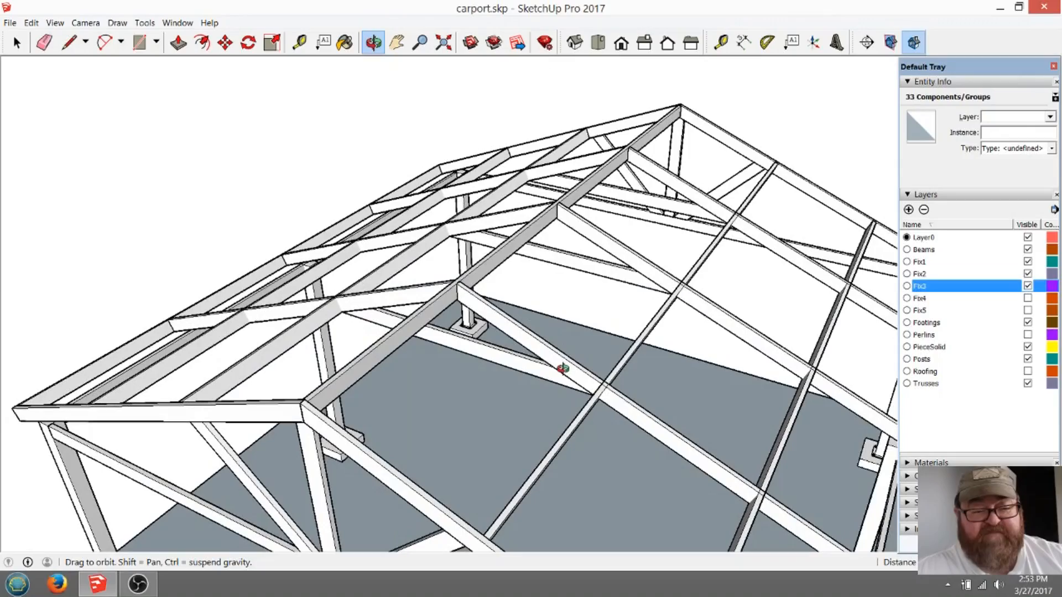
{"action": "left_click_drag", "start_coordinate": [619, 233], "coordinate": [694, 198]}
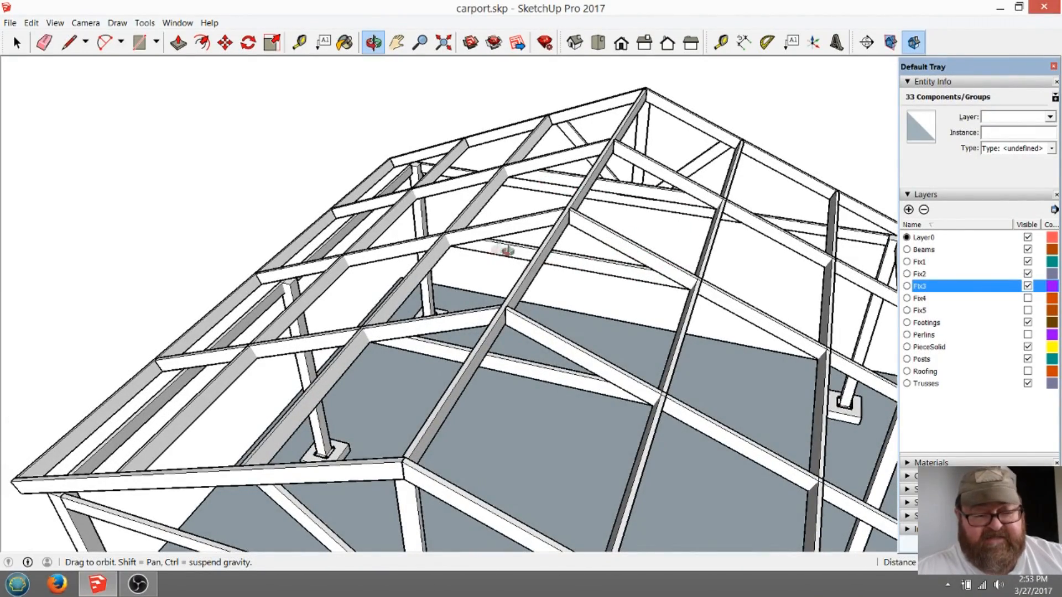
{"action": "left_click_drag", "start_coordinate": [611, 383], "coordinate": [500, 299]}
{"action": "mouse_move", "coordinate": [608, 365]}
{"action": "left_mouse_down"}
{"action": "mouse_move", "coordinate": [580, 340]}
{"action": "mouse_move", "coordinate": [574, 352]}
{"action": "mouse_move", "coordinate": [459, 305]}
{"action": "mouse_move", "coordinate": [543, 350]}
{"action": "mouse_move", "coordinate": [607, 352]}
{"action": "left_mouse_up"}
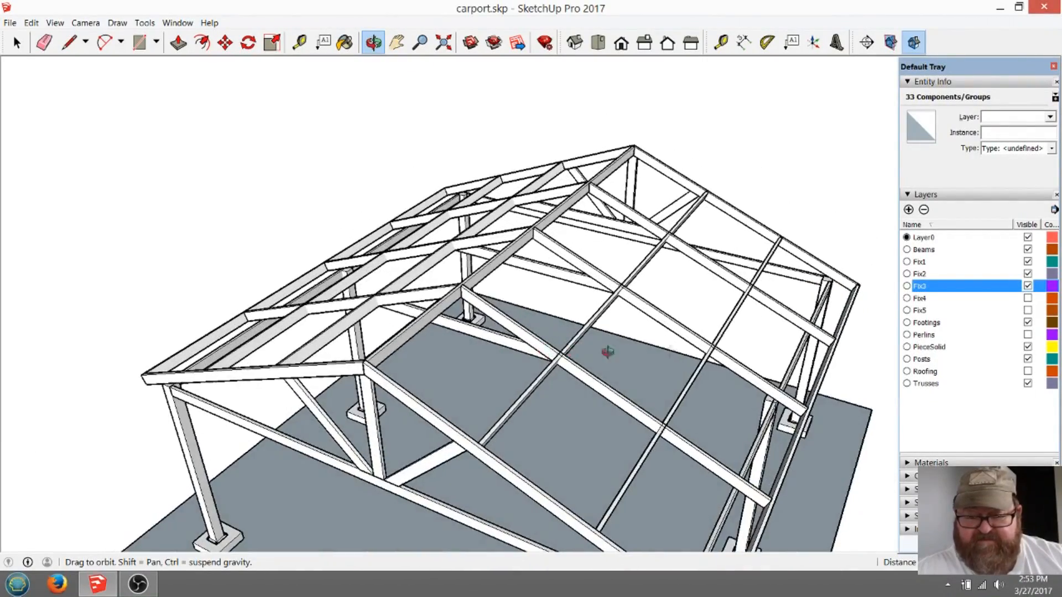
{"action": "left_click_drag", "start_coordinate": [607, 315], "coordinate": [698, 310]}
{"action": "left_click_drag", "start_coordinate": [517, 398], "coordinate": [630, 375]}
{"action": "left_click_drag", "start_coordinate": [689, 357], "coordinate": [704, 394]}
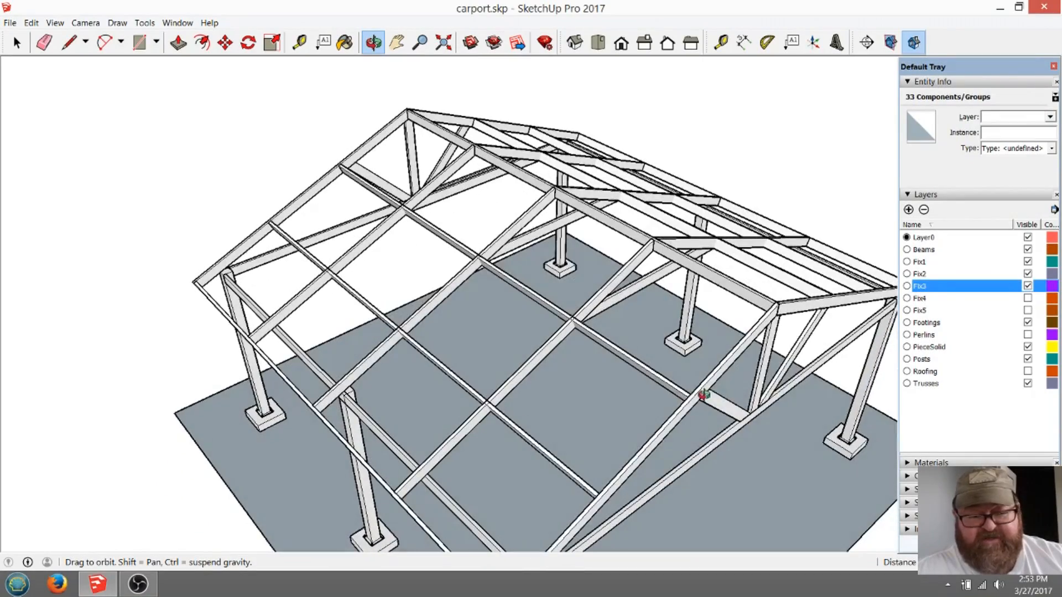
Show the Fix4 layer, toggling it off and on once to compare the roof with and without the extra purlins
{"action": "left_click", "coordinate": [1027, 299]}
{"action": "left_click", "coordinate": [1027, 298]}
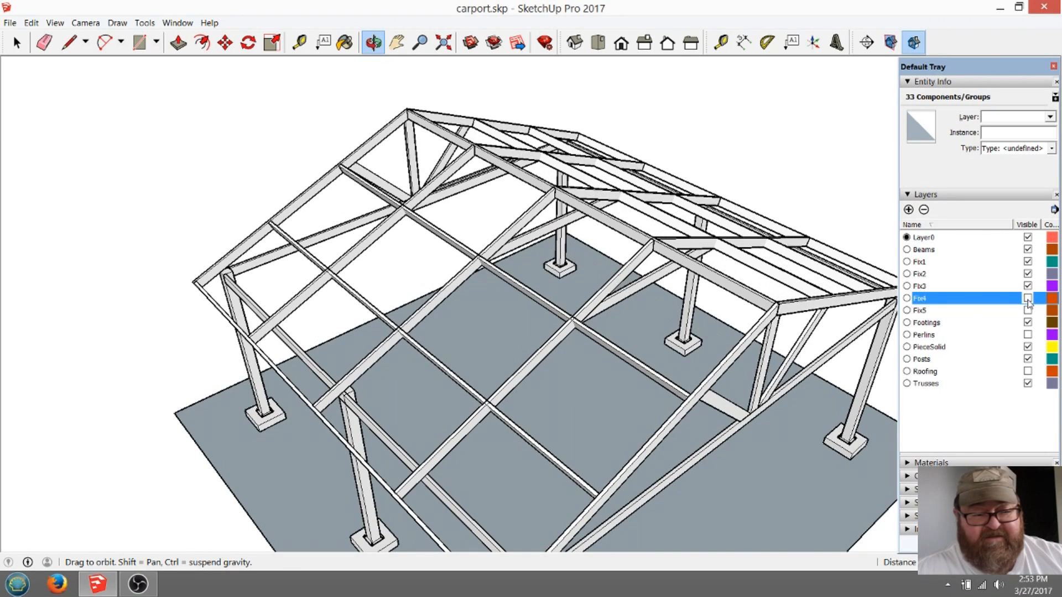
{"action": "left_click", "coordinate": [1027, 298]}
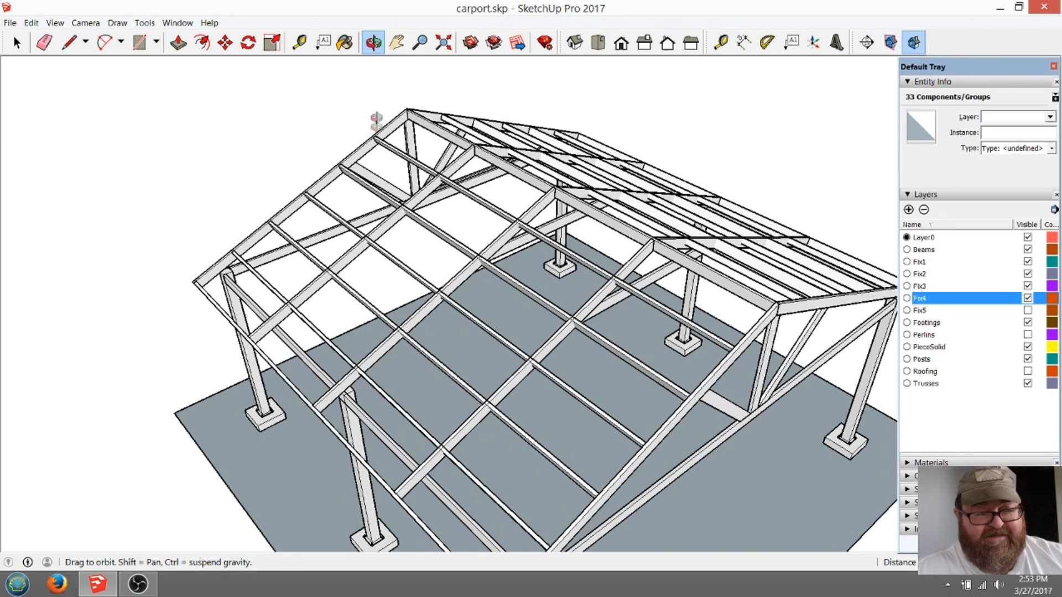
{"action": "left_click_drag", "start_coordinate": [736, 309], "coordinate": [799, 315]}
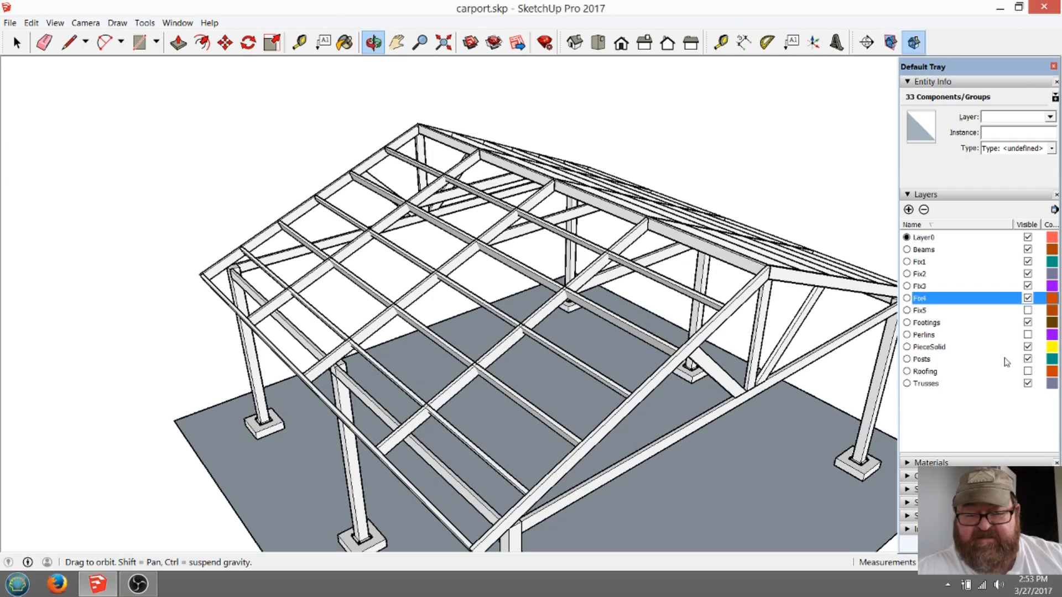
Show the Roofing layer to examine the panels over the closely spaced purlins, then hide it again
{"action": "left_click", "coordinate": [1027, 371]}
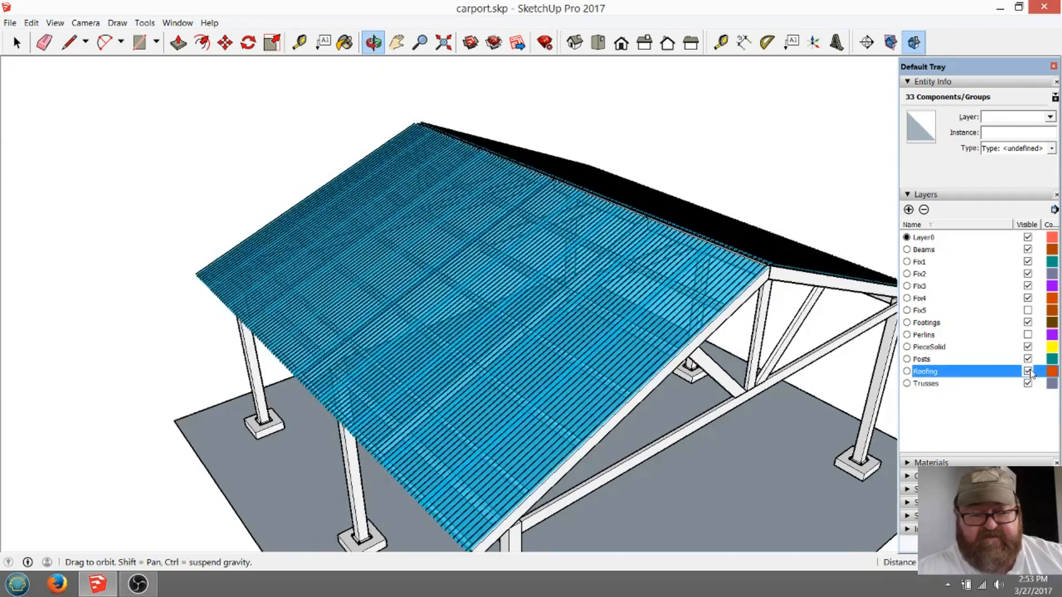
{"action": "scroll", "coordinate": [679, 270], "scroll_direction": "up", "scroll_amount": 8}
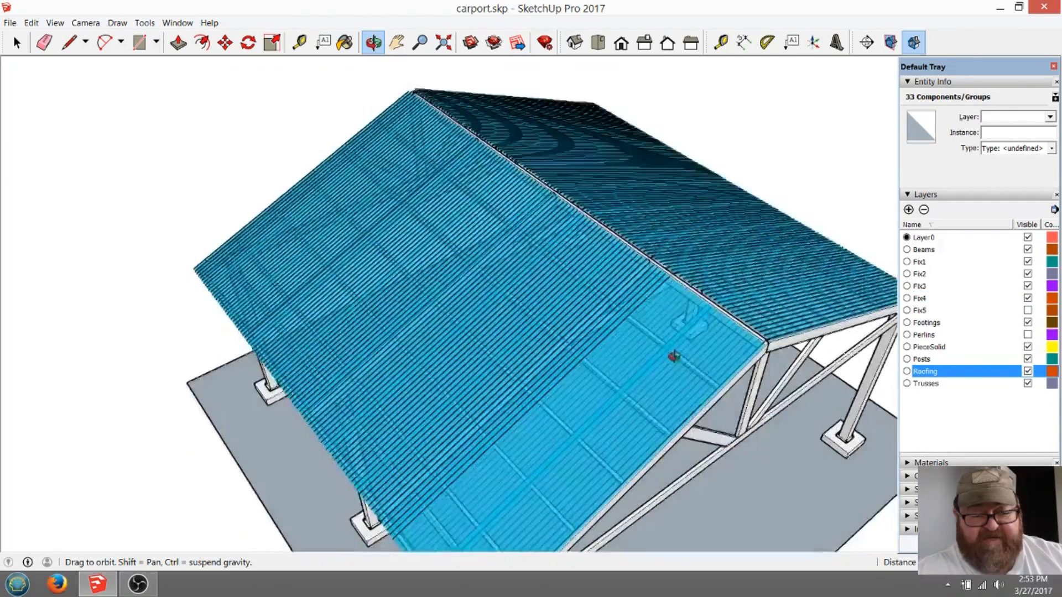
{"action": "scroll", "coordinate": [565, 352], "scroll_direction": "down", "scroll_amount": 5}
{"action": "scroll", "coordinate": [525, 227], "scroll_direction": "up", "scroll_amount": 6}
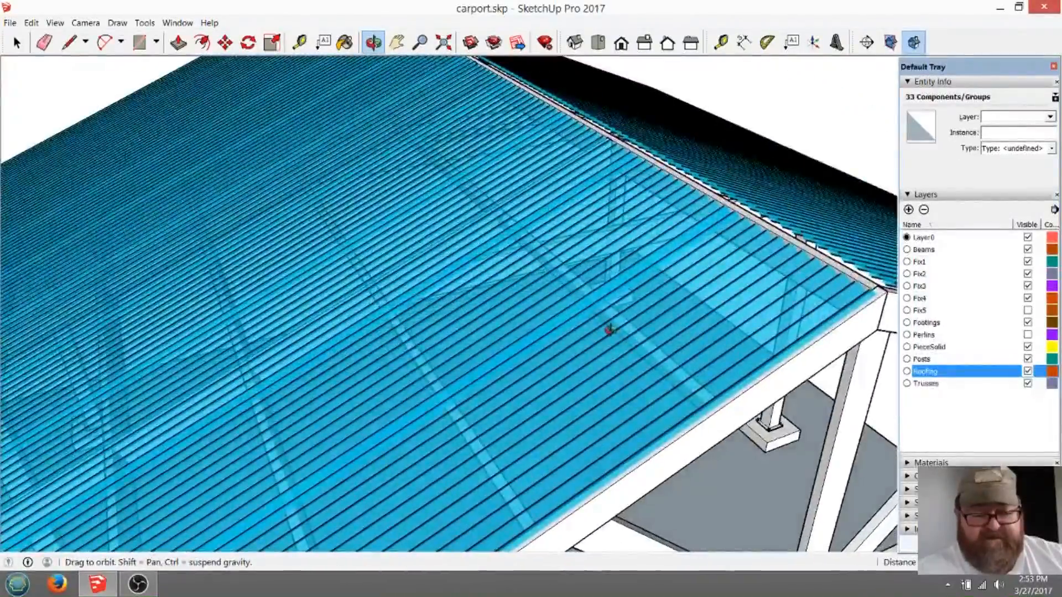
{"action": "scroll", "coordinate": [609, 330], "scroll_direction": "up", "scroll_amount": 3}
{"action": "scroll", "coordinate": [592, 277], "scroll_direction": "down", "scroll_amount": 3}
{"action": "scroll", "coordinate": [683, 367], "scroll_direction": "up", "scroll_amount": 4}
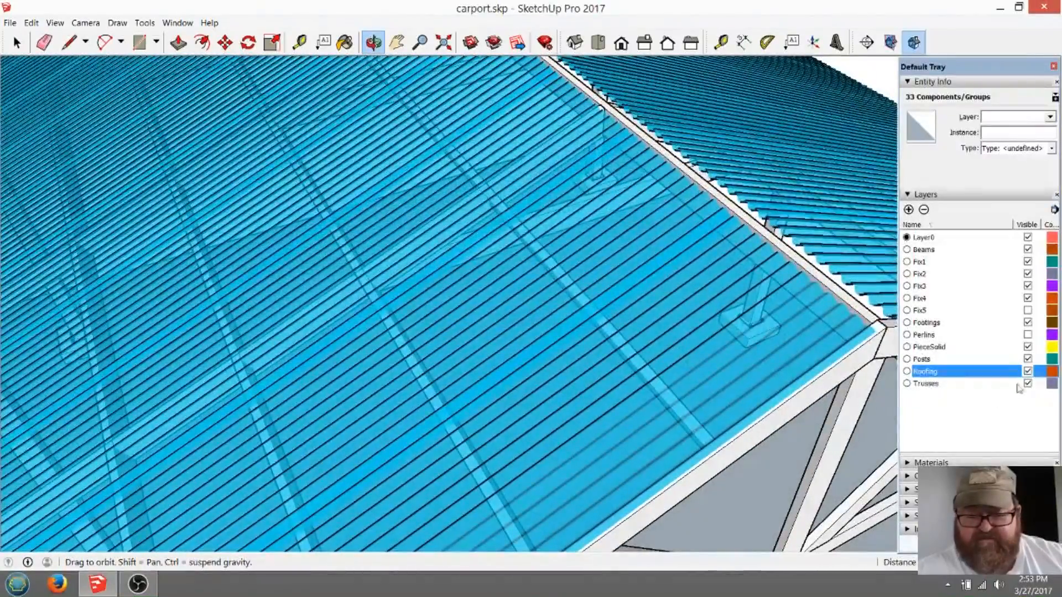
{"action": "left_click", "coordinate": [1028, 372]}
{"action": "left_click_drag", "start_coordinate": [720, 372], "coordinate": [688, 390]}
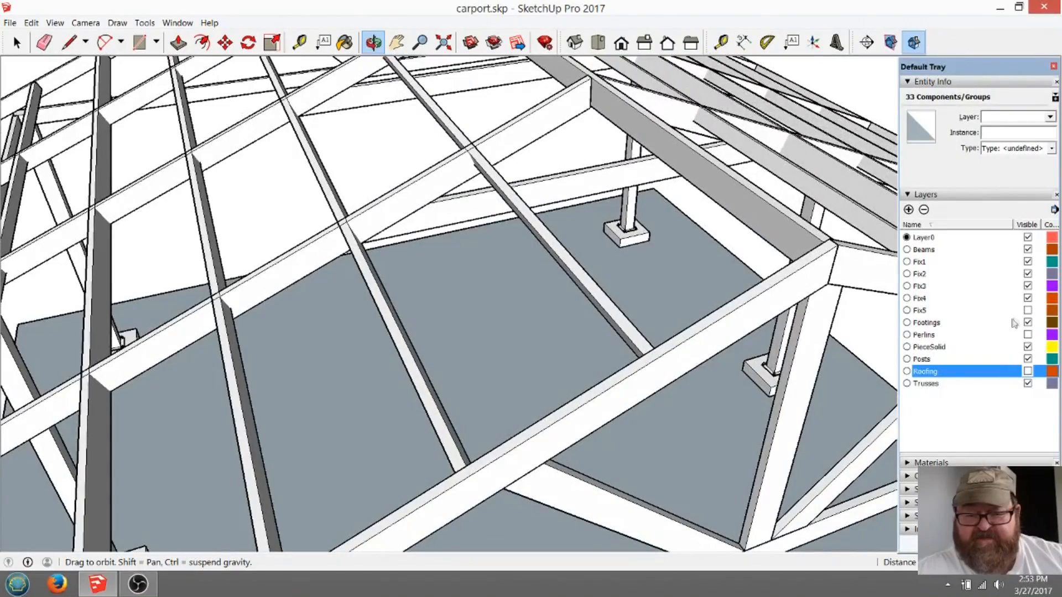
Hide the Fix4 layer and inspect the wide gaps between the remaining purlins
{"action": "left_click", "coordinate": [1028, 298]}
{"action": "left_click_drag", "start_coordinate": [808, 316], "coordinate": [732, 332]}
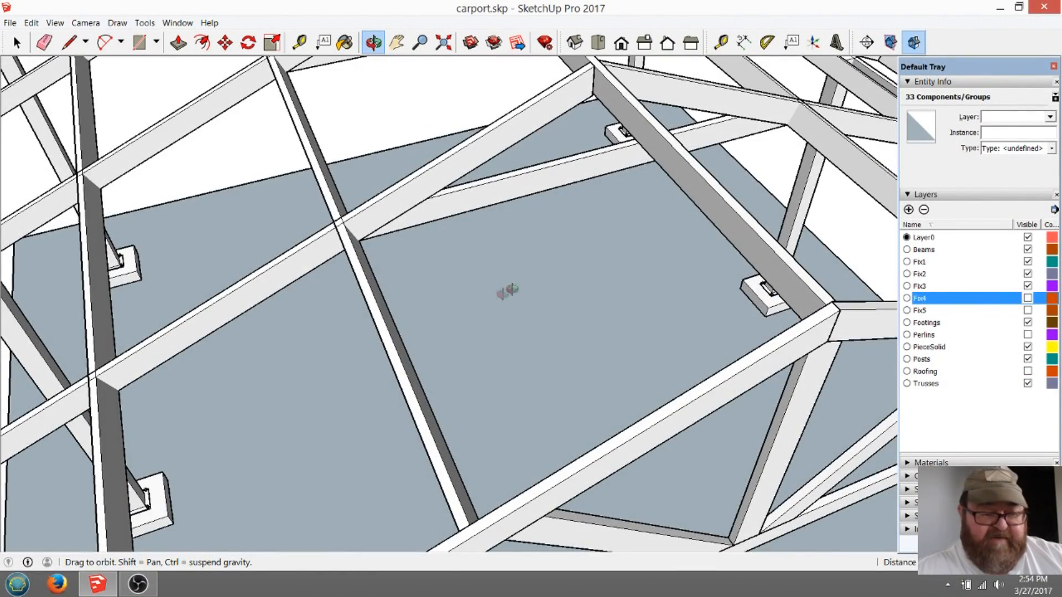
{"action": "left_click_drag", "start_coordinate": [658, 414], "coordinate": [683, 177]}
{"action": "mouse_move", "coordinate": [685, 300]}
{"action": "left_mouse_down"}
{"action": "mouse_move", "coordinate": [661, 330]}
{"action": "mouse_move", "coordinate": [678, 290]}
{"action": "left_mouse_up"}
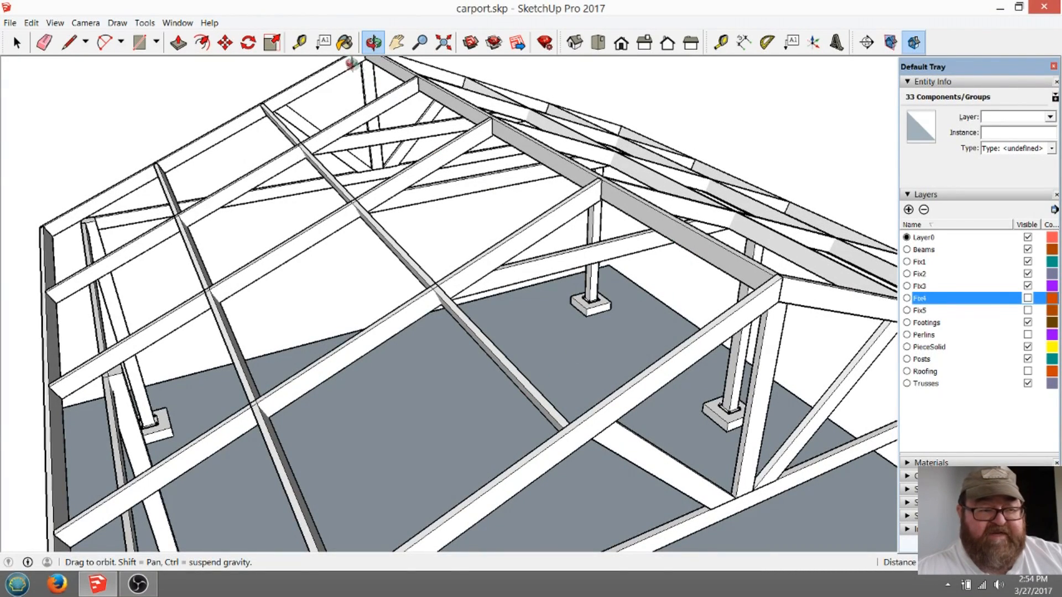
Measure along the front rafter from the ridge peak down to the first purlin below it
{"action": "left_click", "coordinate": [299, 42]}
{"action": "left_click", "coordinate": [774, 273]}
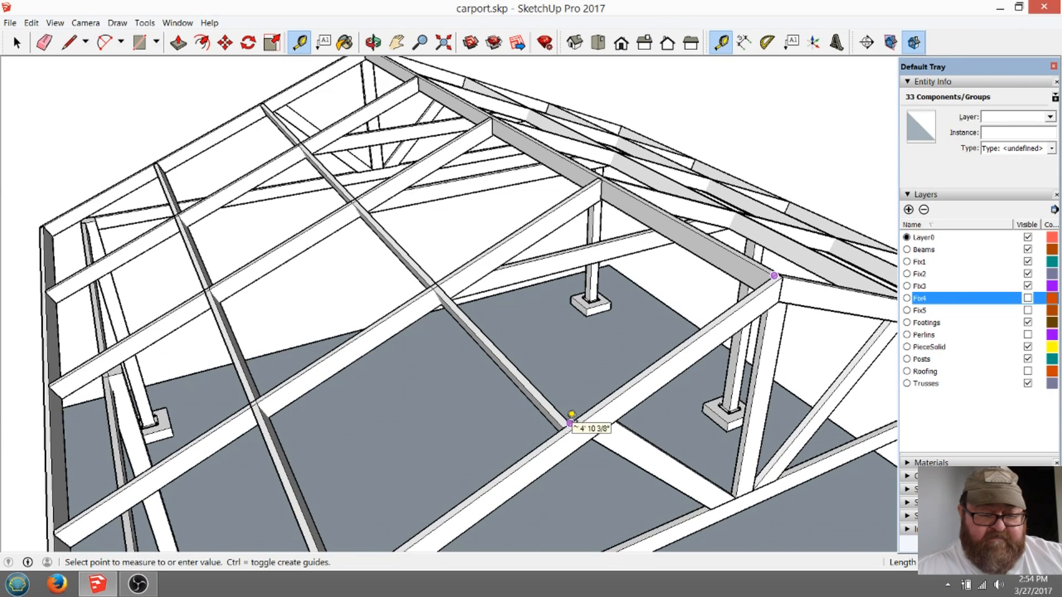
{"action": "left_click", "coordinate": [570, 423]}
{"action": "scroll", "coordinate": [619, 298], "scroll_direction": "down", "scroll_amount": 3}
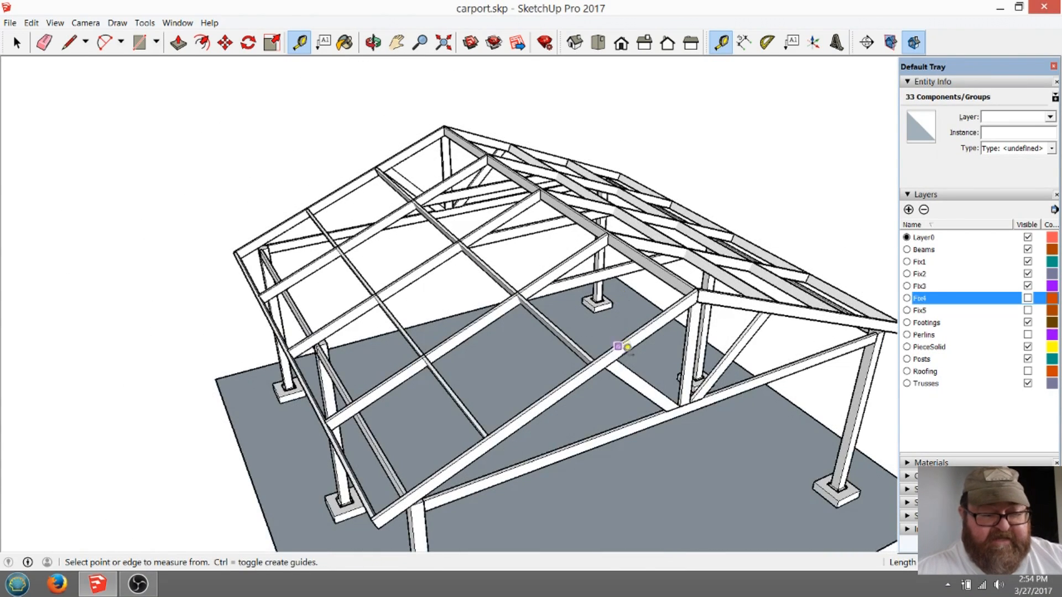
Hide the Fix3 and Fix2 layers and examine the unsupported purlins spanning between the two end trusses
{"action": "left_click", "coordinate": [1028, 286]}
{"action": "left_click", "coordinate": [1028, 274]}
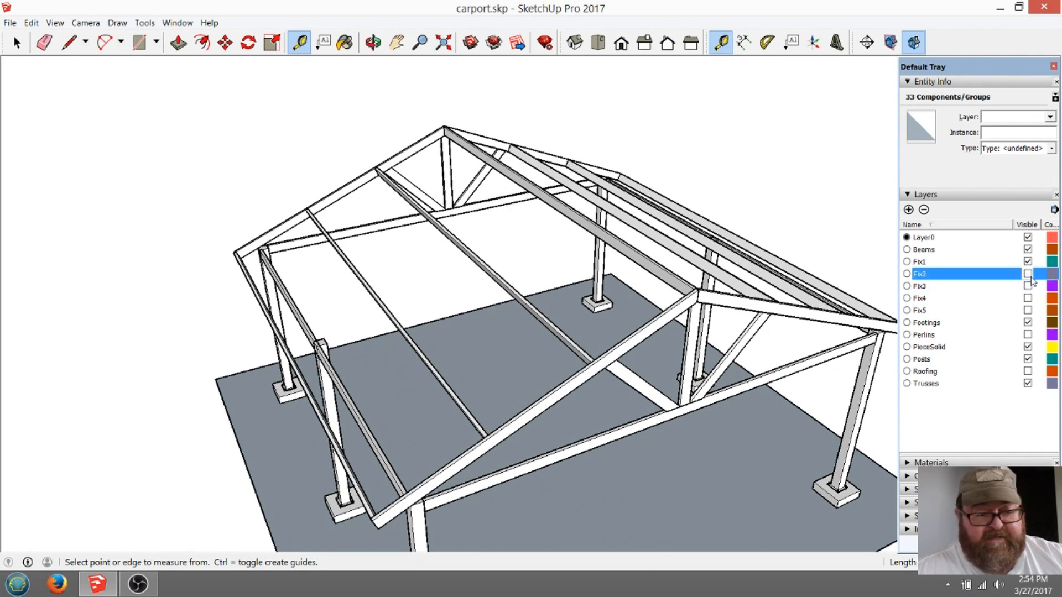
{"action": "left_click", "coordinate": [374, 43]}
{"action": "left_click_drag", "start_coordinate": [648, 350], "coordinate": [628, 277]}
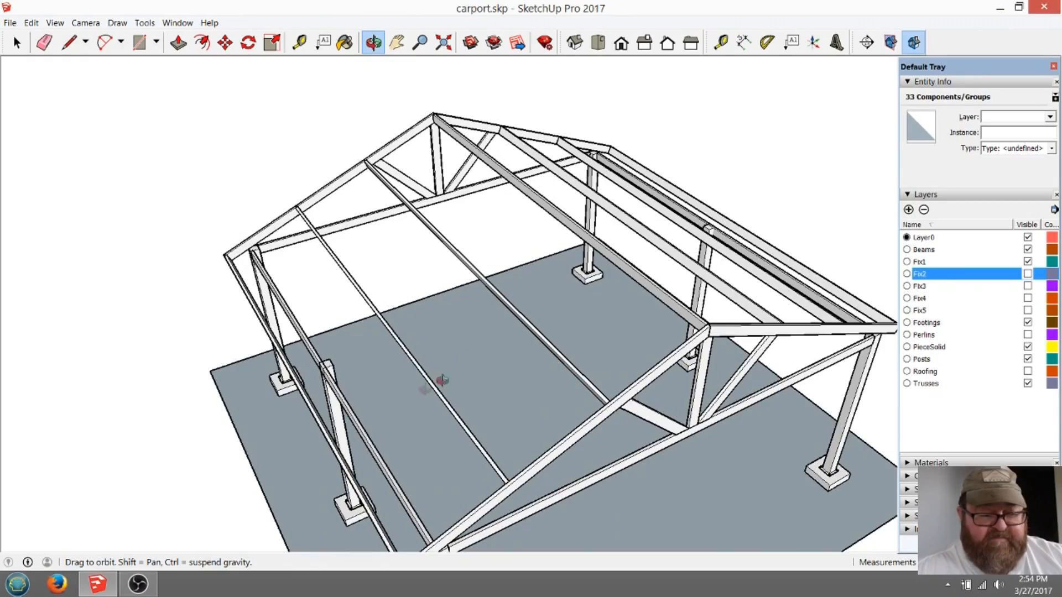
{"action": "left_click_drag", "start_coordinate": [550, 434], "coordinate": [567, 428]}
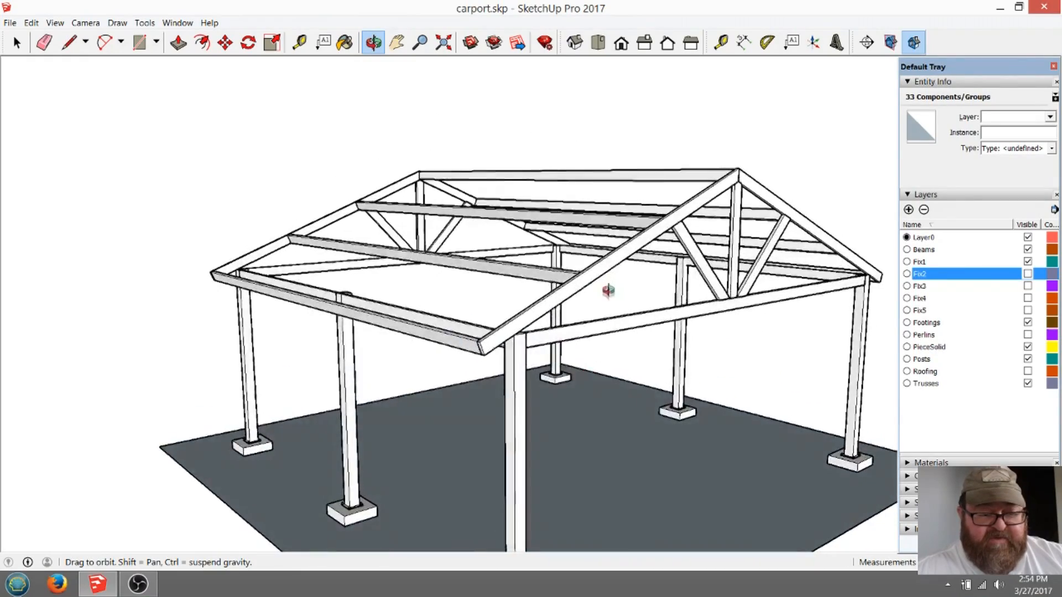
{"action": "left_click_drag", "start_coordinate": [606, 287], "coordinate": [593, 335]}
{"action": "left_click_drag", "start_coordinate": [490, 355], "coordinate": [599, 379]}
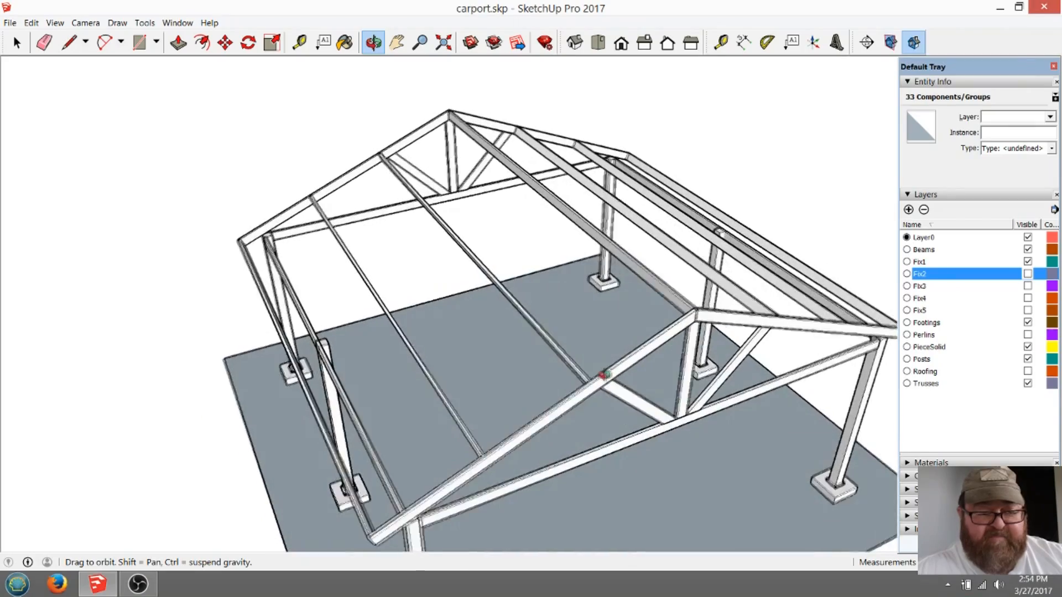
Show the Fix2 layer again to bring back the intermediate rafters, viewing the front of the roof up close
{"action": "scroll", "coordinate": [553, 386], "scroll_direction": "up", "scroll_amount": 3}
{"action": "left_click_drag", "start_coordinate": [658, 386], "coordinate": [618, 375]}
{"action": "left_click", "coordinate": [1027, 273]}
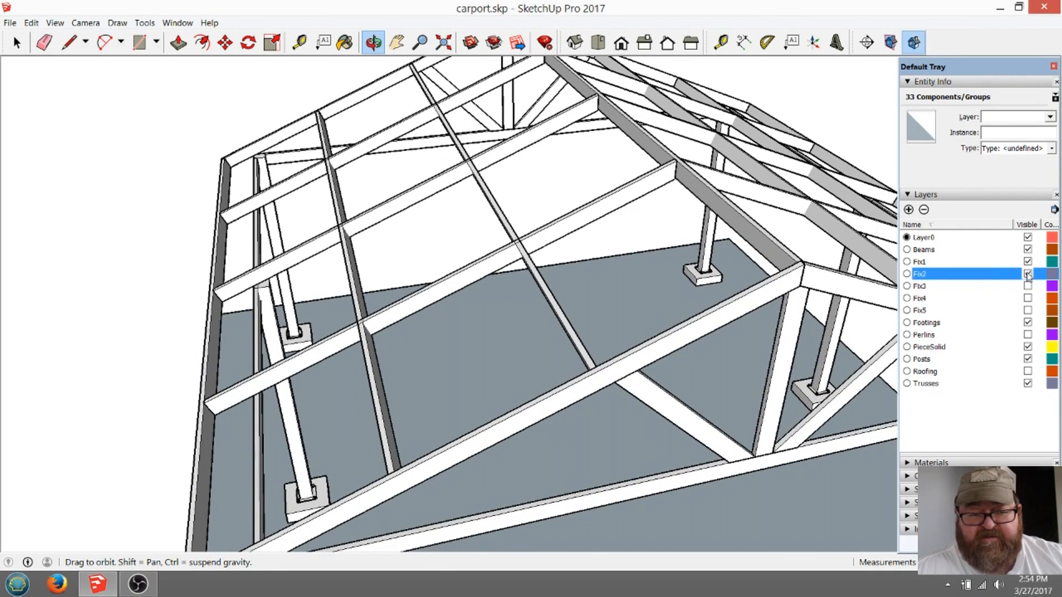
Show the Fix3 and Fix4 layers and inspect the cross ties and closer purlin spacing from above and near the rafters
{"action": "left_click", "coordinate": [1028, 286]}
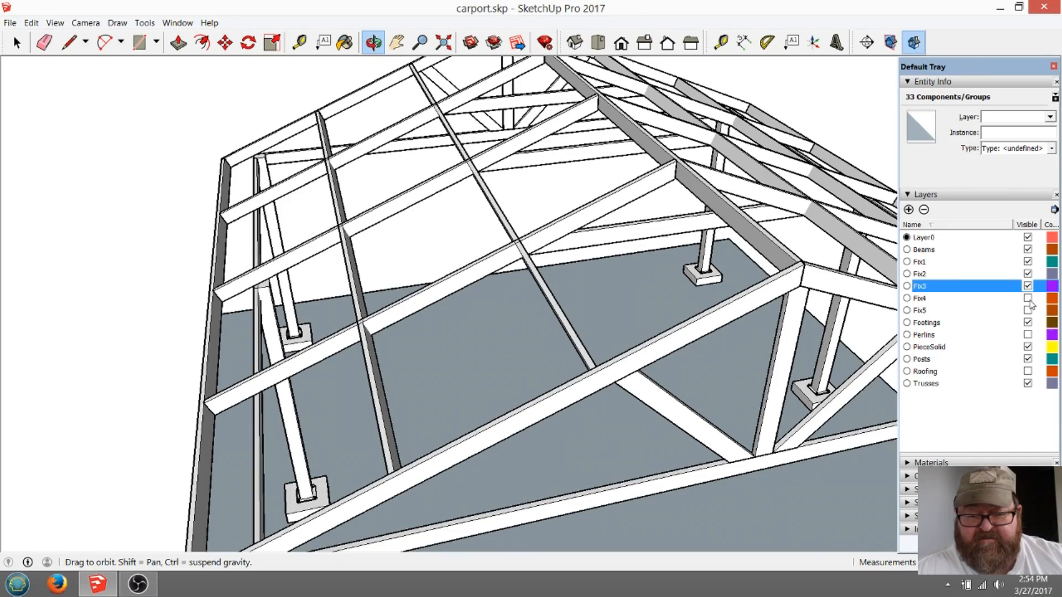
{"action": "left_click", "coordinate": [1027, 298]}
{"action": "left_click_drag", "start_coordinate": [695, 323], "coordinate": [715, 346]}
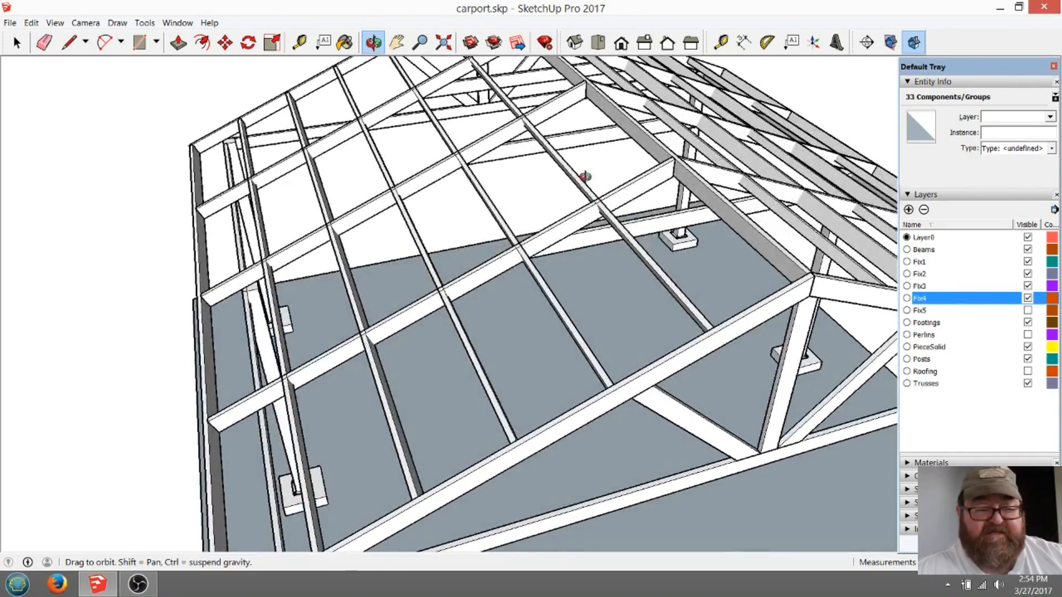
{"action": "left_click_drag", "start_coordinate": [594, 232], "coordinate": [700, 342]}
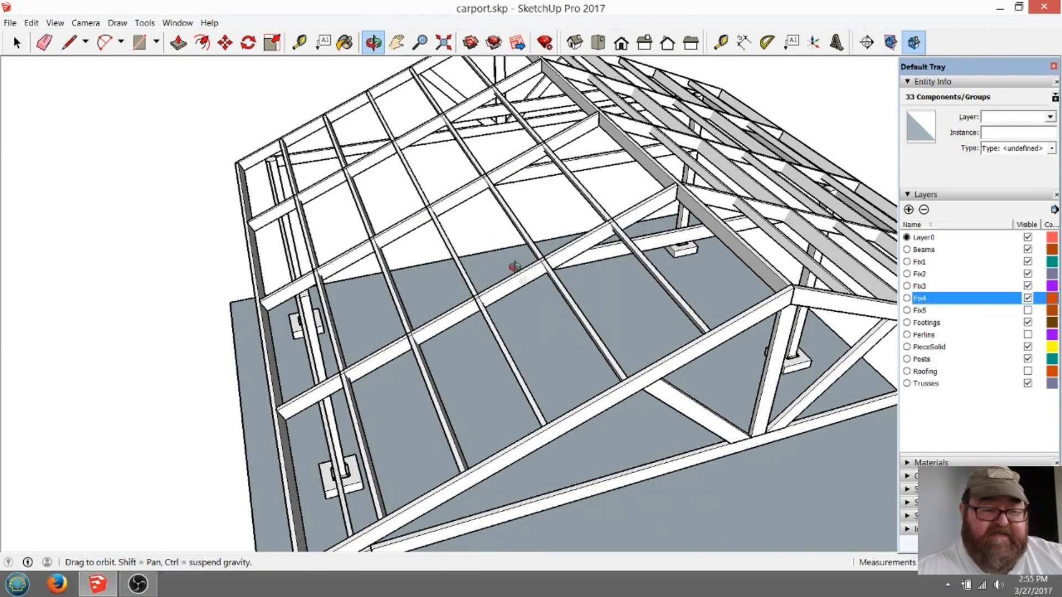
{"action": "left_click_drag", "start_coordinate": [624, 382], "coordinate": [638, 348]}
{"action": "scroll", "coordinate": [551, 253], "scroll_direction": "up", "scroll_amount": 4}
{"action": "left_click_drag", "start_coordinate": [457, 306], "coordinate": [491, 251]}
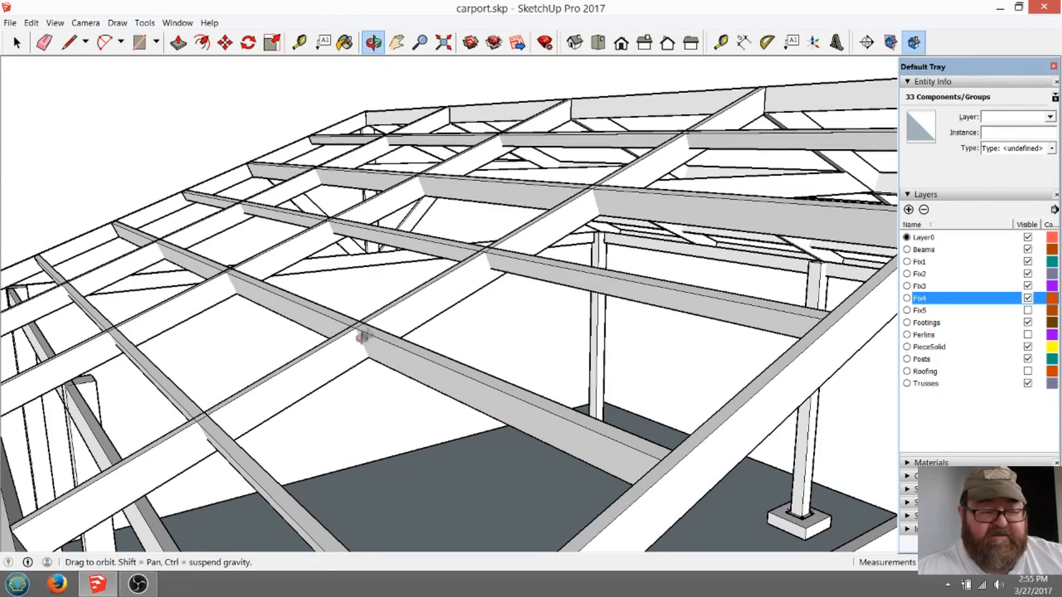
{"action": "left_click_drag", "start_coordinate": [553, 228], "coordinate": [623, 387]}
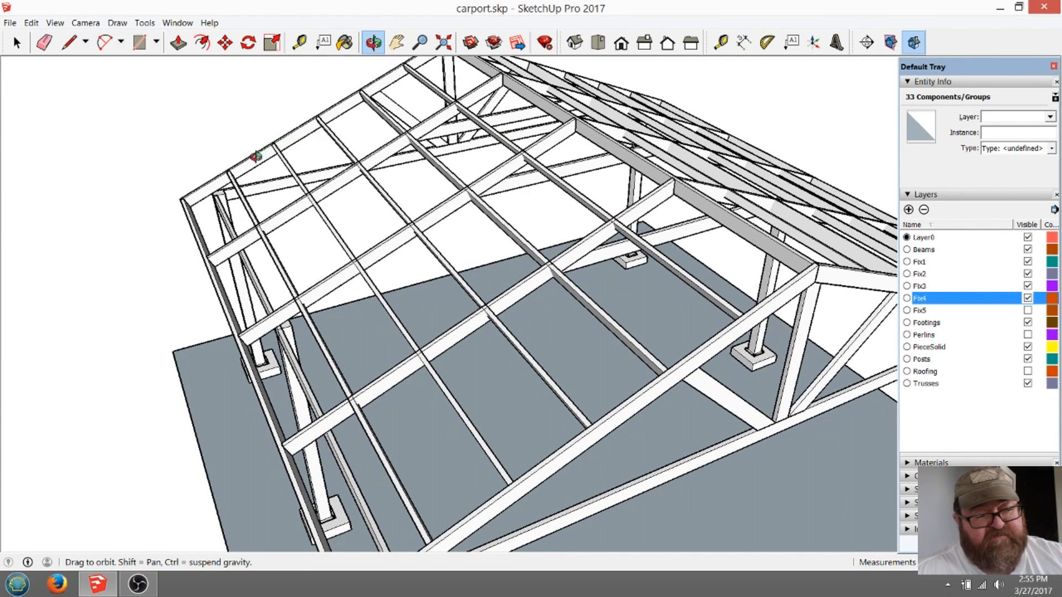
Examine the complete roof framing from above, at eave level and from the front gable, including rafters, purlins, trusses and posts
{"action": "scroll", "coordinate": [611, 354], "scroll_direction": "down", "scroll_amount": 8}
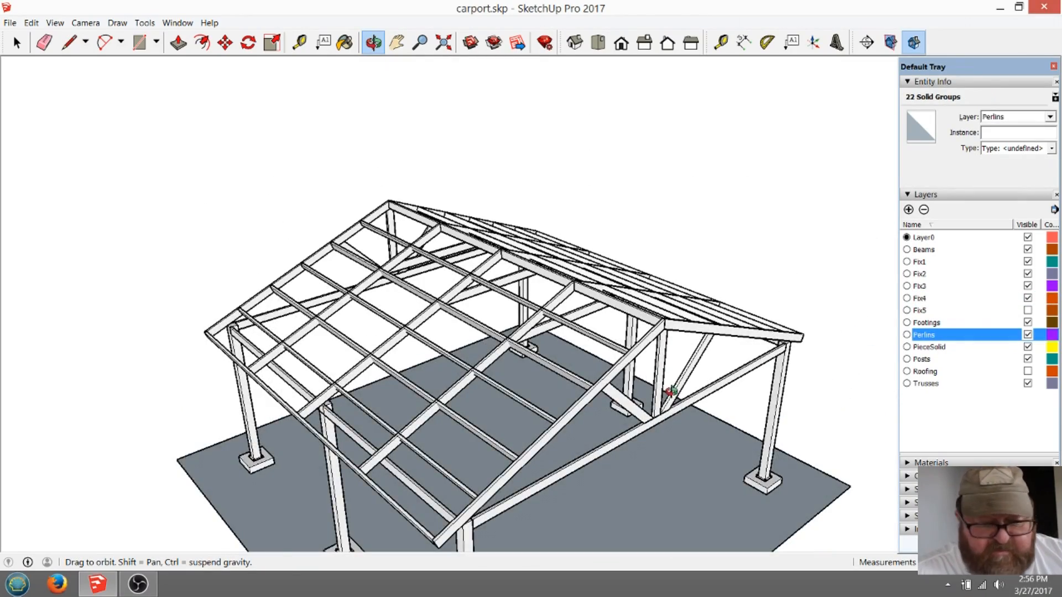
{"action": "scroll", "coordinate": [658, 395], "scroll_direction": "up", "scroll_amount": 2}
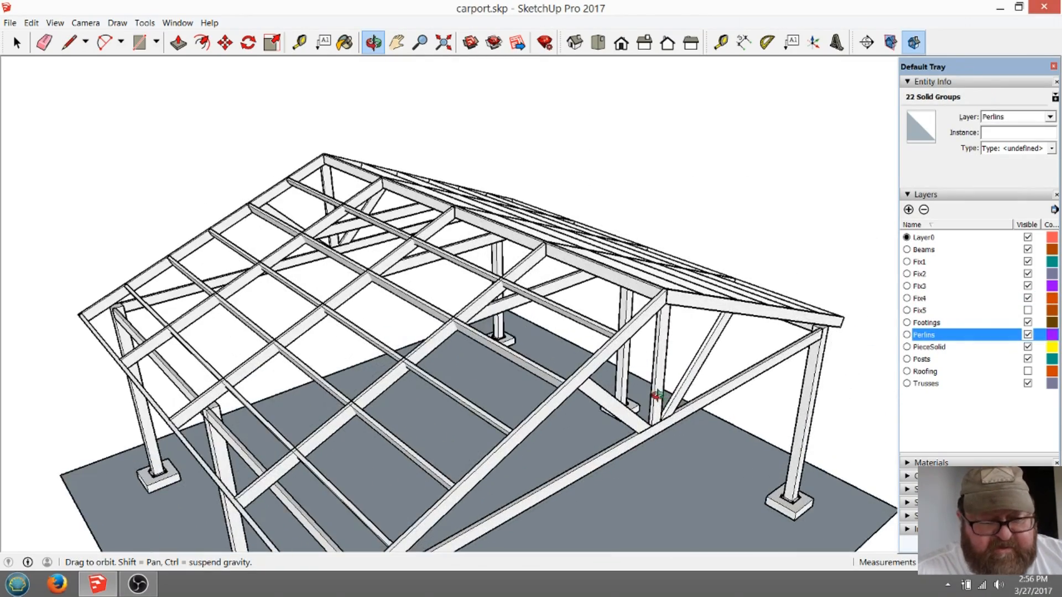
{"action": "left_click_drag", "start_coordinate": [666, 317], "coordinate": [734, 215]}
{"action": "scroll", "coordinate": [641, 279], "scroll_direction": "up", "scroll_amount": 2}
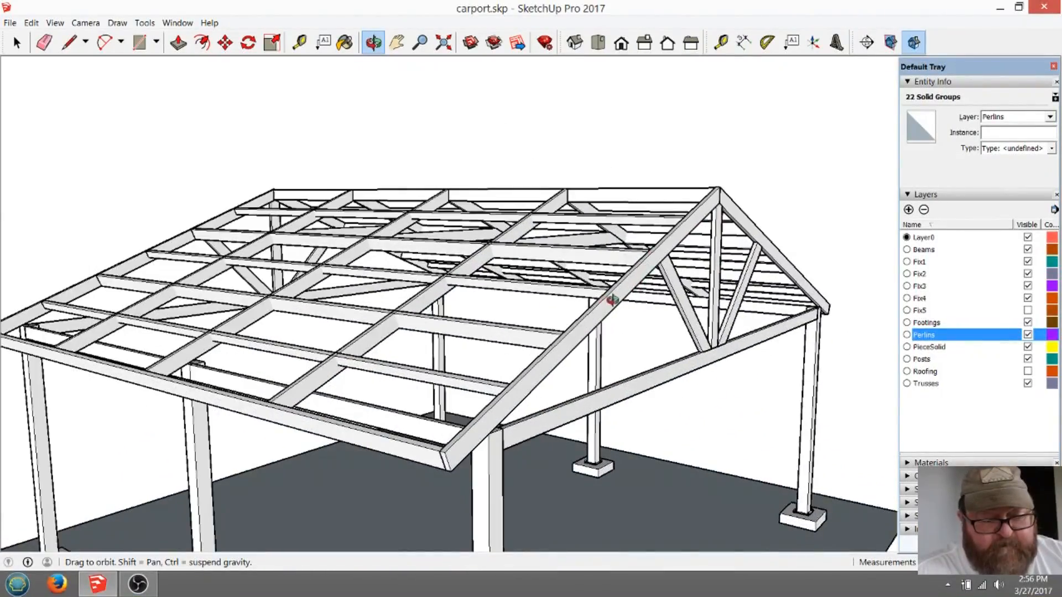
{"action": "left_click_drag", "start_coordinate": [612, 300], "coordinate": [665, 241]}
{"action": "left_click_drag", "start_coordinate": [587, 327], "coordinate": [820, 367]}
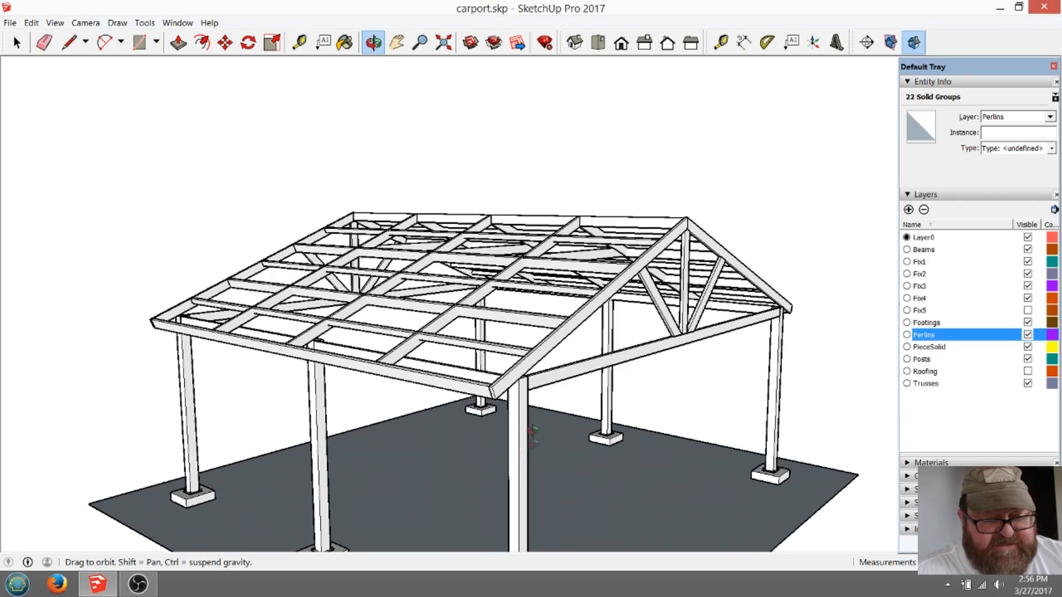
{"action": "left_click_drag", "start_coordinate": [528, 448], "coordinate": [559, 364]}
{"action": "scroll", "coordinate": [559, 363], "scroll_direction": "down", "scroll_amount": 6}
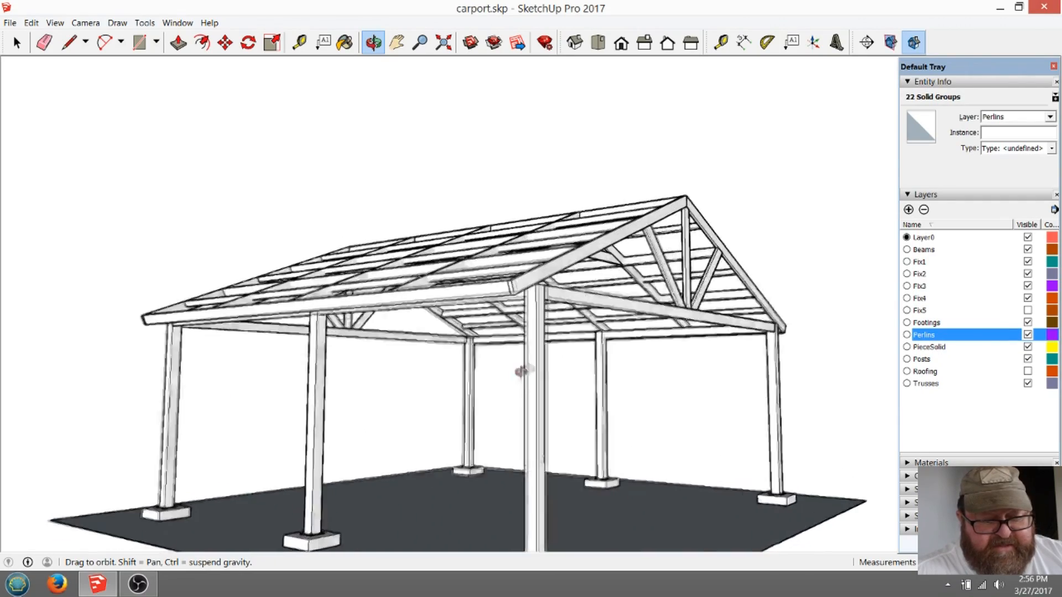
{"action": "left_click_drag", "start_coordinate": [479, 407], "coordinate": [509, 523]}
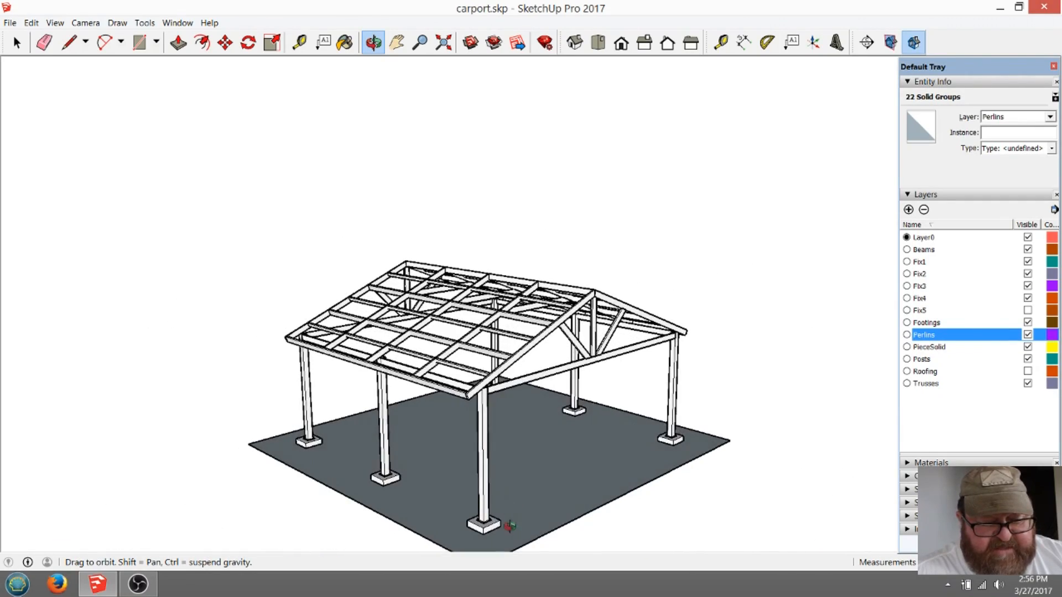
{"action": "left_click_drag", "start_coordinate": [479, 483], "coordinate": [482, 487]}
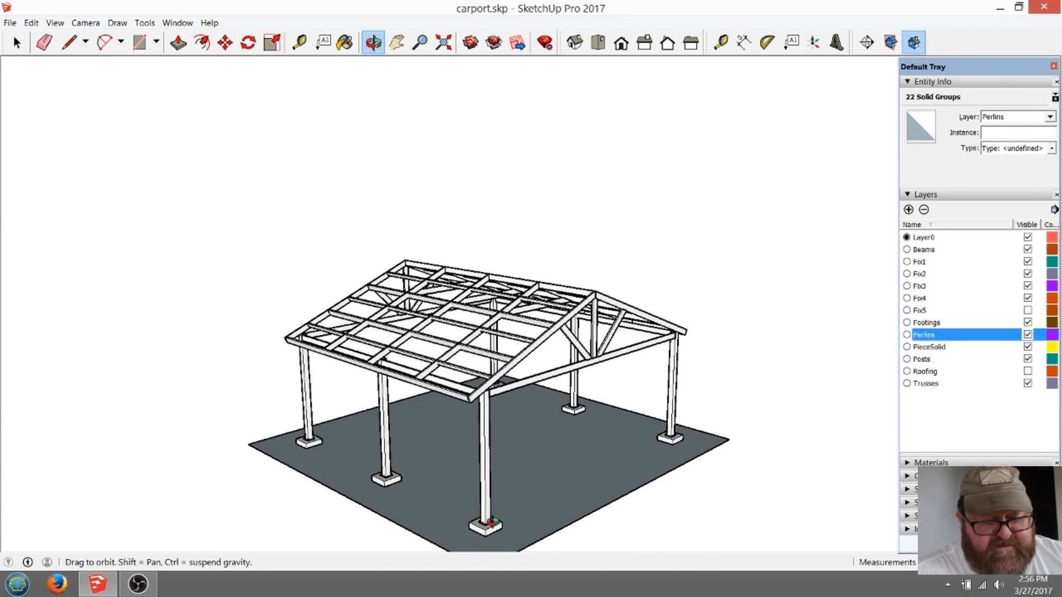
{"action": "scroll", "coordinate": [487, 520], "scroll_direction": "up", "scroll_amount": 2}
{"action": "left_click_drag", "start_coordinate": [493, 344], "coordinate": [486, 373]}
{"action": "left_click_drag", "start_coordinate": [629, 326], "coordinate": [548, 358]}
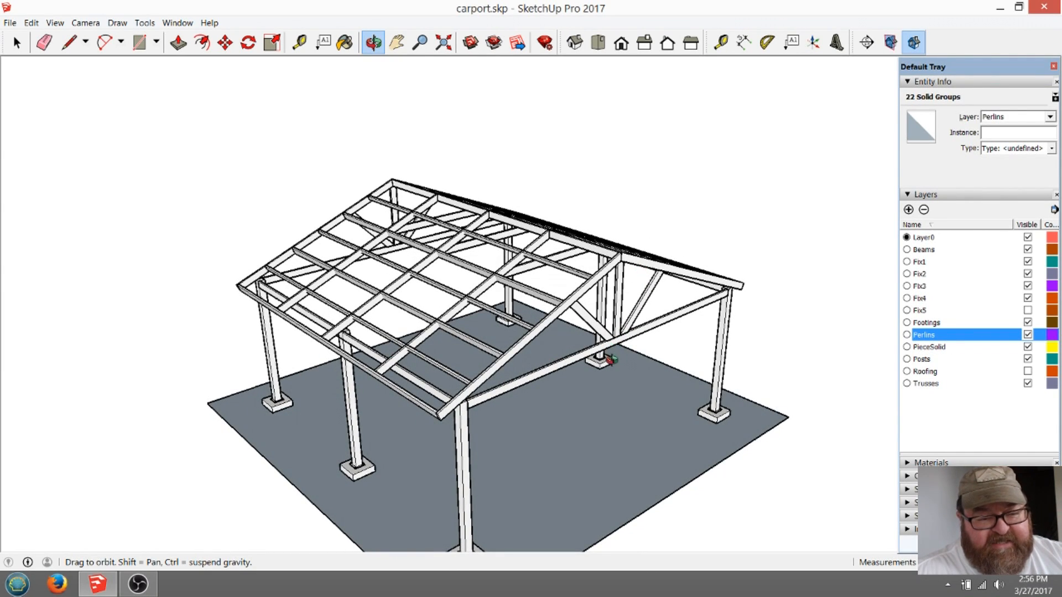
{"action": "left_click_drag", "start_coordinate": [626, 335], "coordinate": [574, 316]}
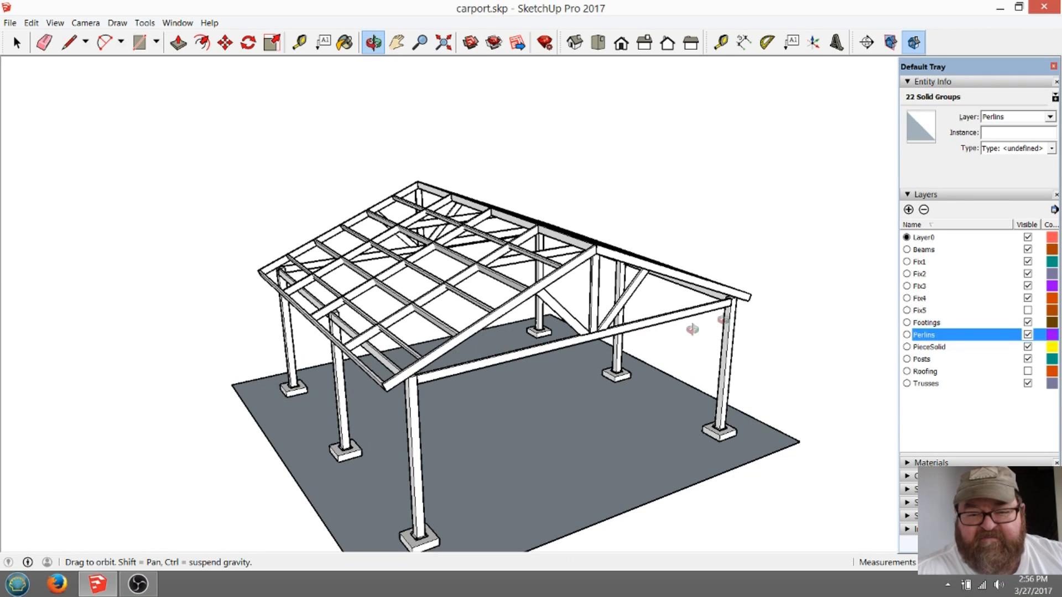
{"action": "left_click_drag", "start_coordinate": [496, 310], "coordinate": [446, 291]}
{"action": "scroll", "coordinate": [504, 303], "scroll_direction": "up", "scroll_amount": 5}
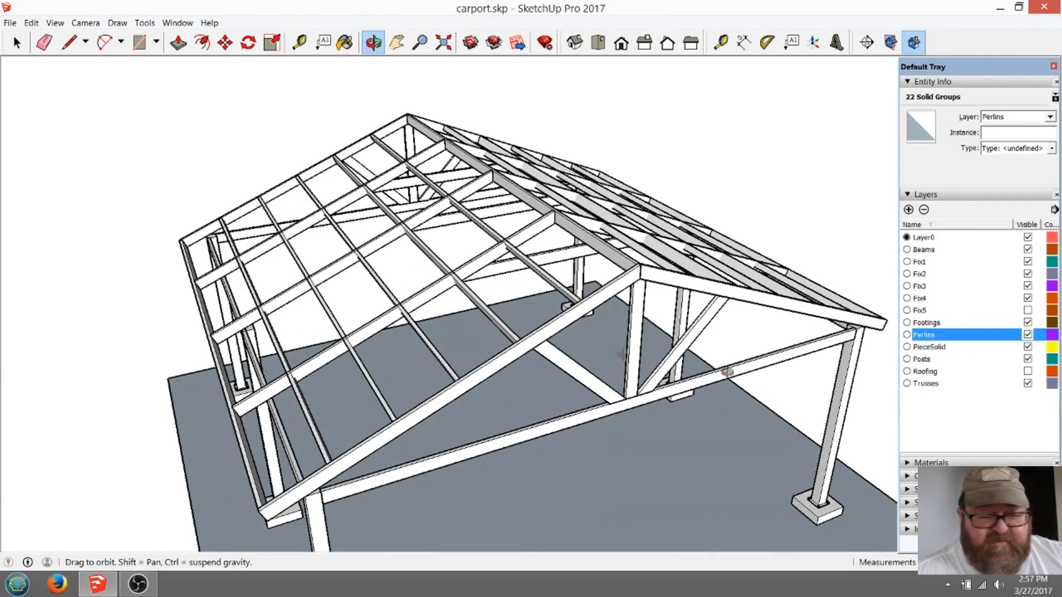
Show the Roofing layer and inspect how the purlins support the corrugated sheets, up close and across the whole carport
{"action": "left_click", "coordinate": [1027, 371]}
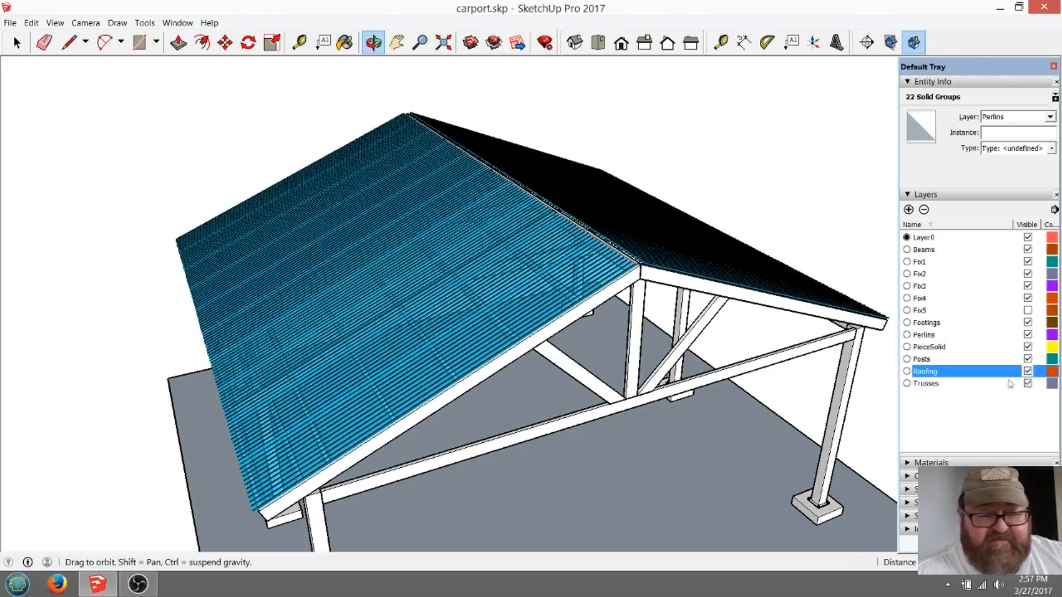
{"action": "scroll", "coordinate": [515, 290], "scroll_direction": "up", "scroll_amount": 8}
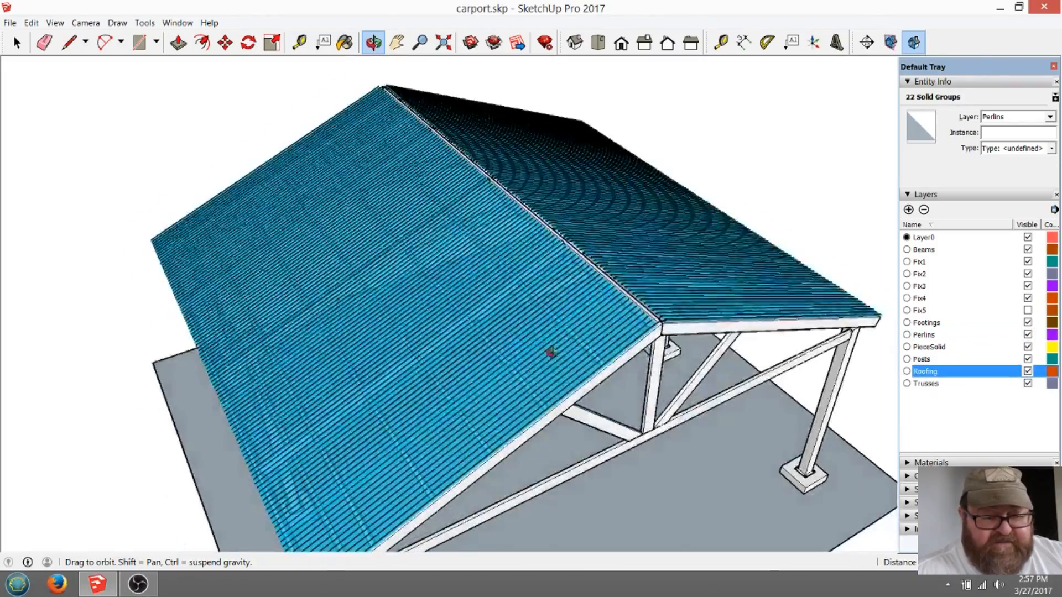
{"action": "scroll", "coordinate": [514, 348], "scroll_direction": "up", "scroll_amount": 8}
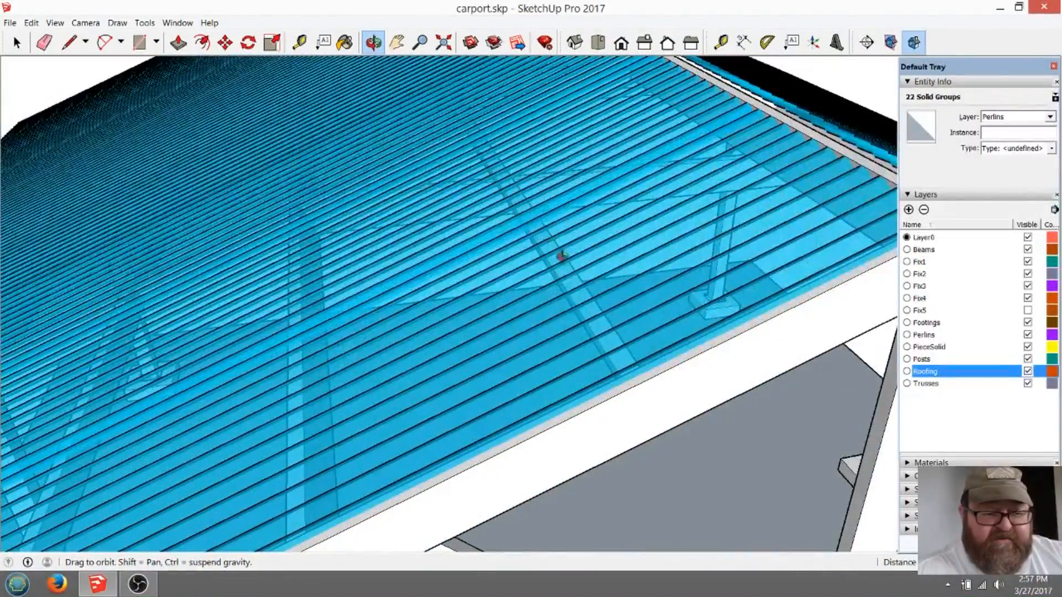
{"action": "middle_click_drag", "start_coordinate": [562, 256], "coordinate": [755, 284]}
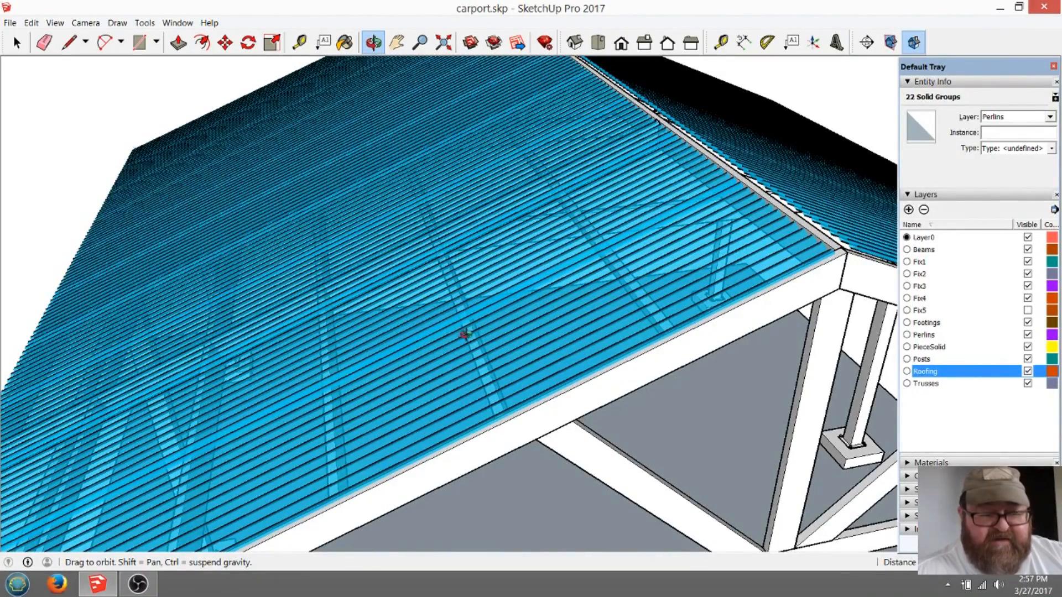
{"action": "scroll", "coordinate": [609, 268], "scroll_direction": "down", "scroll_amount": 3}
{"action": "left_click_drag", "start_coordinate": [561, 309], "coordinate": [604, 318]}
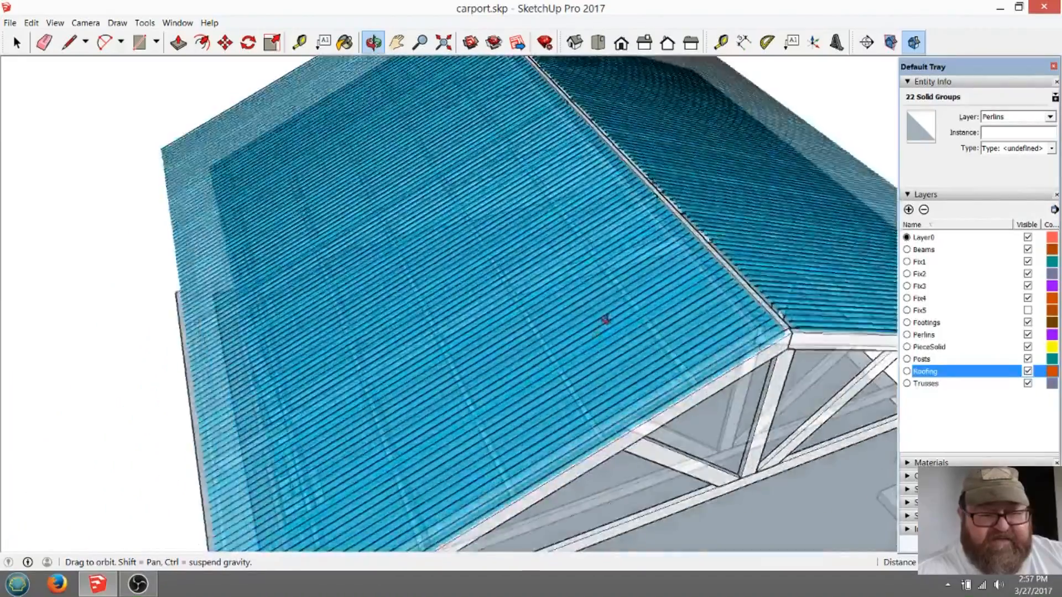
{"action": "scroll", "coordinate": [604, 318], "scroll_direction": "down", "scroll_amount": 3}
{"action": "left_click_drag", "start_coordinate": [616, 366], "coordinate": [558, 307]}
{"action": "scroll", "coordinate": [491, 307], "scroll_direction": "down", "scroll_amount": 3}
{"action": "left_click_drag", "start_coordinate": [491, 299], "coordinate": [857, 295]}
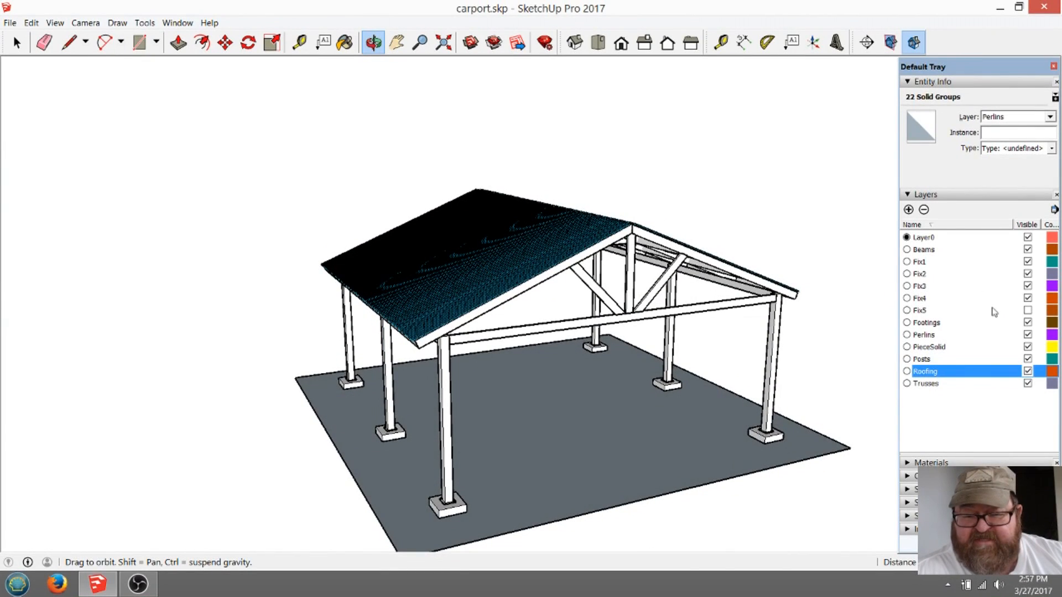
Show the Fix5 layer and inspect the diagonal knee braces between the posts and beams at the front corner
{"action": "left_click", "coordinate": [1027, 310]}
{"action": "scroll", "coordinate": [532, 322], "scroll_direction": "up", "scroll_amount": 10}
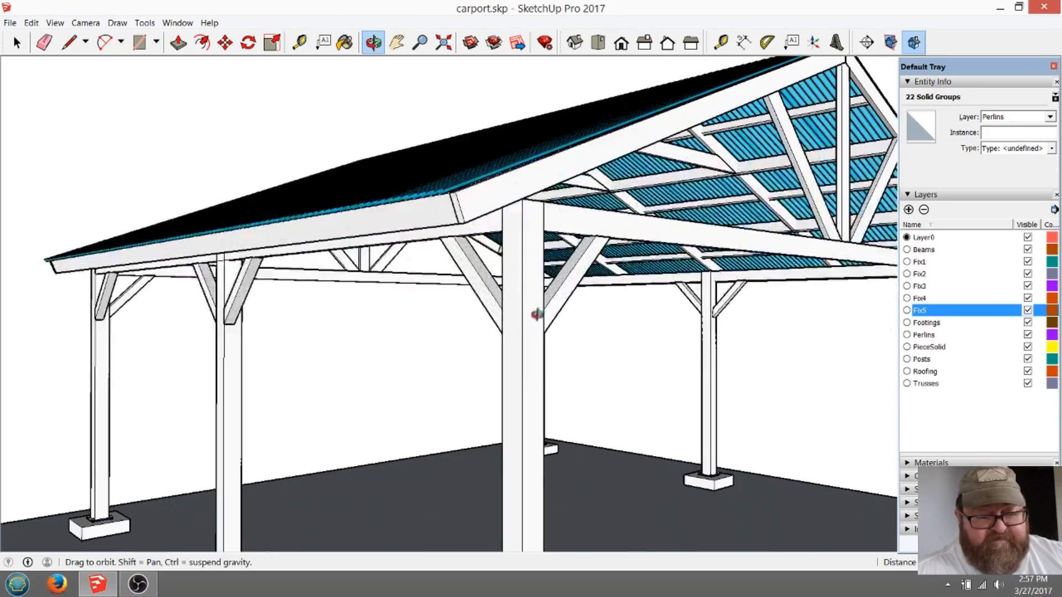
{"action": "left_click_drag", "start_coordinate": [537, 314], "coordinate": [588, 342]}
{"action": "scroll", "coordinate": [587, 327], "scroll_direction": "down", "scroll_amount": 2}
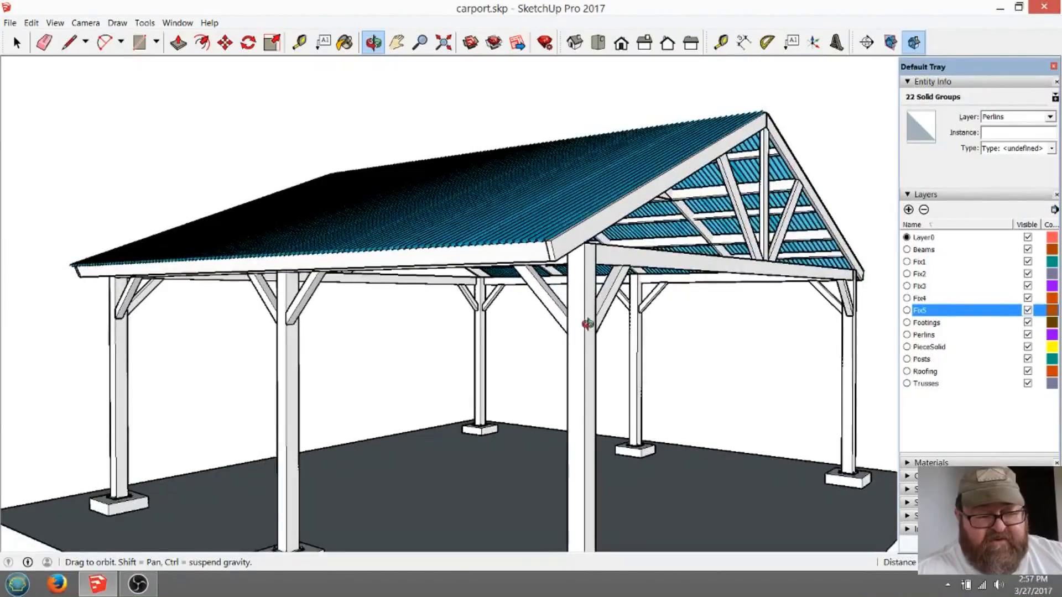
{"action": "left_click_drag", "start_coordinate": [573, 380], "coordinate": [287, 354]}
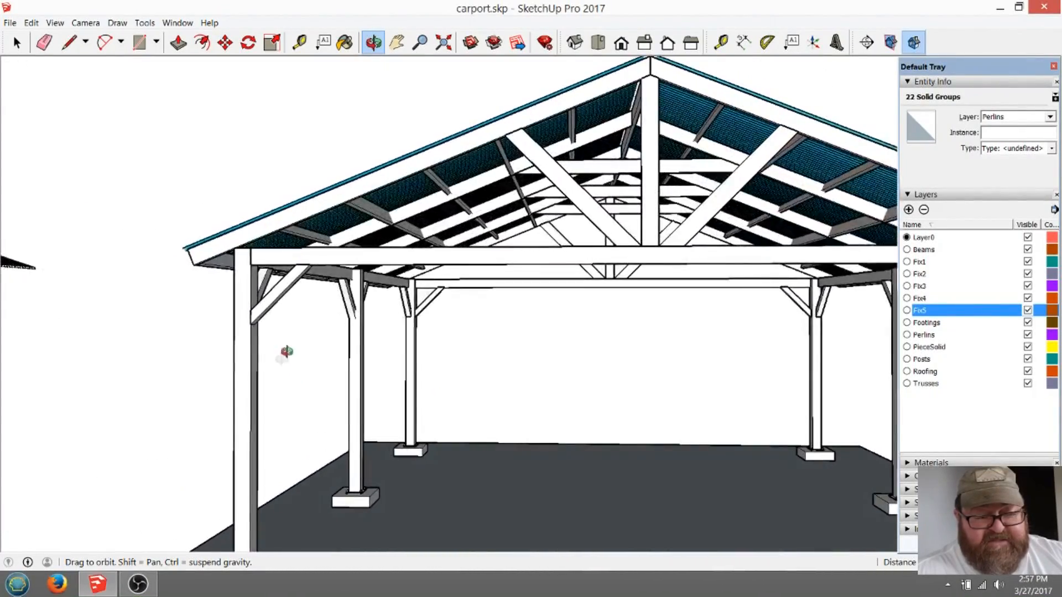
Examine the braced and roofed carport from the front gable, the opposite side and beneath the roof
{"action": "scroll", "coordinate": [503, 317], "scroll_direction": "down", "scroll_amount": 3}
{"action": "left_click_drag", "start_coordinate": [717, 301], "coordinate": [536, 360]}
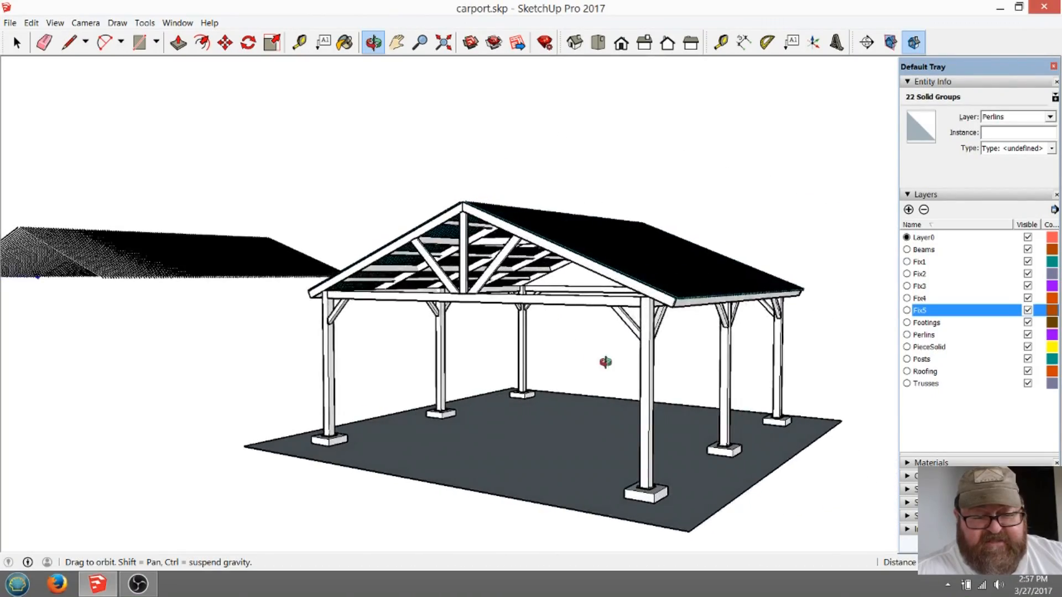
{"action": "scroll", "coordinate": [662, 399], "scroll_direction": "up", "scroll_amount": 5}
{"action": "scroll", "coordinate": [689, 404], "scroll_direction": "down", "scroll_amount": 5}
{"action": "left_click_drag", "start_coordinate": [694, 403], "coordinate": [539, 396]}
{"action": "scroll", "coordinate": [539, 396], "scroll_direction": "down", "scroll_amount": 3}
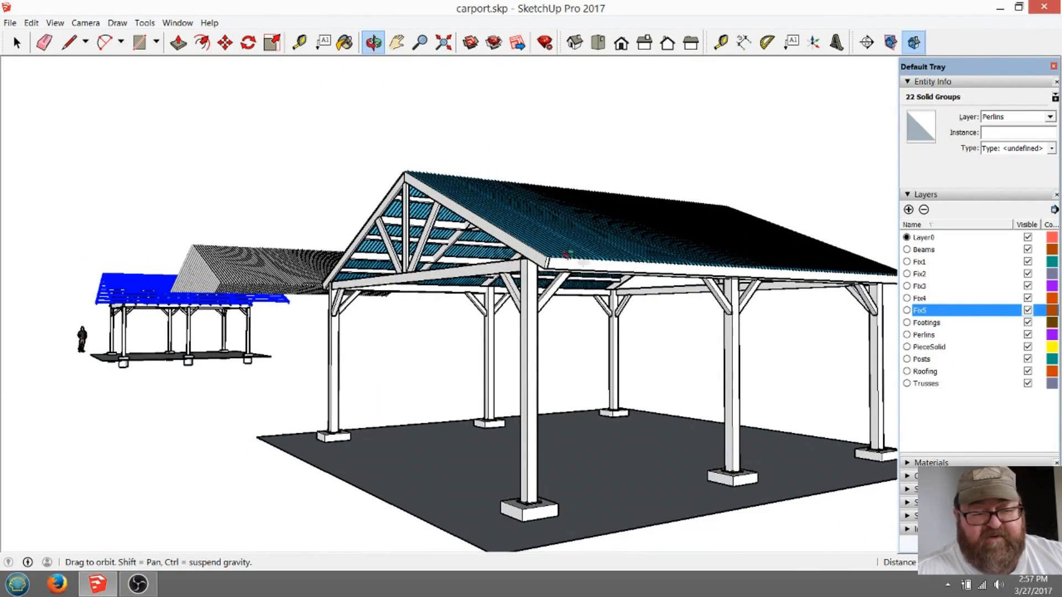
{"action": "left_click_drag", "start_coordinate": [621, 272], "coordinate": [608, 268]}
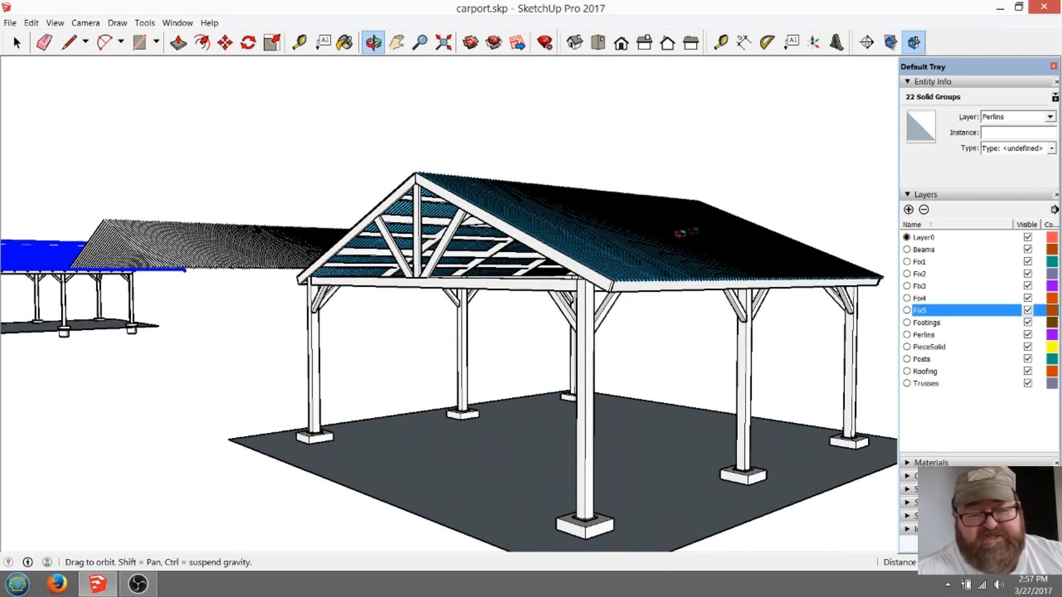
{"action": "left_click_drag", "start_coordinate": [545, 251], "coordinate": [563, 212]}
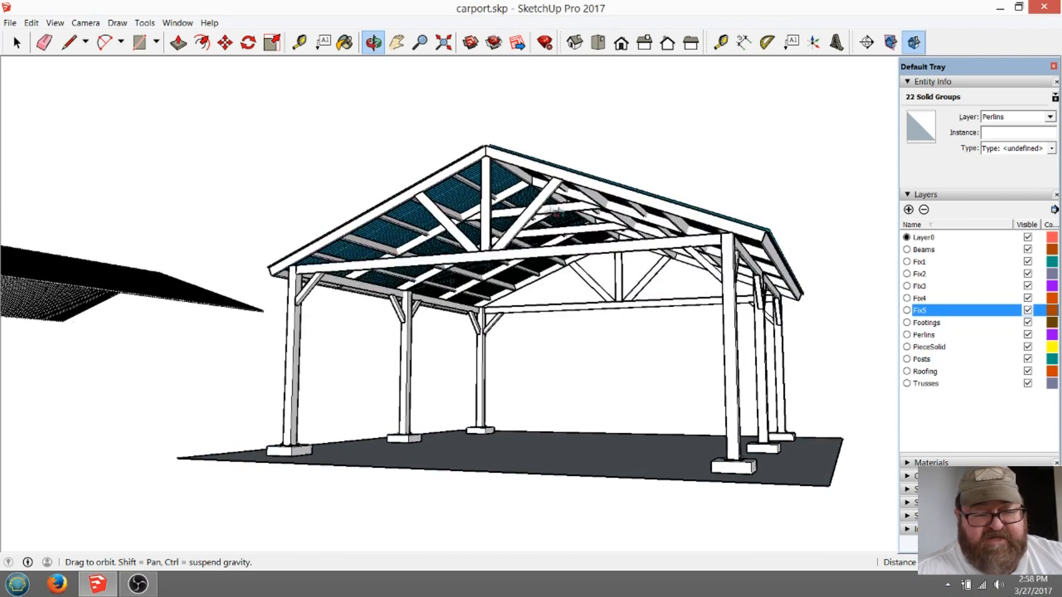
{"action": "left_click_drag", "start_coordinate": [749, 245], "coordinate": [569, 237]}
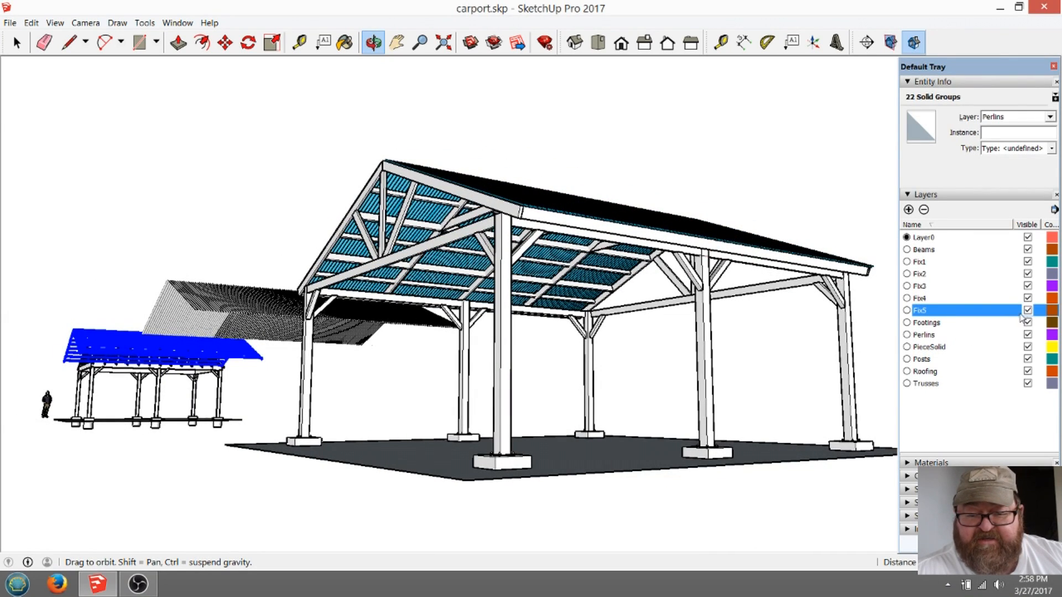
Hide the Fix5 layer to compare how the posts and beams look without the knee braces
{"action": "left_click", "coordinate": [1027, 311]}
{"action": "left_click_drag", "start_coordinate": [707, 304], "coordinate": [759, 348]}
{"action": "left_click_drag", "start_coordinate": [738, 305], "coordinate": [739, 268]}
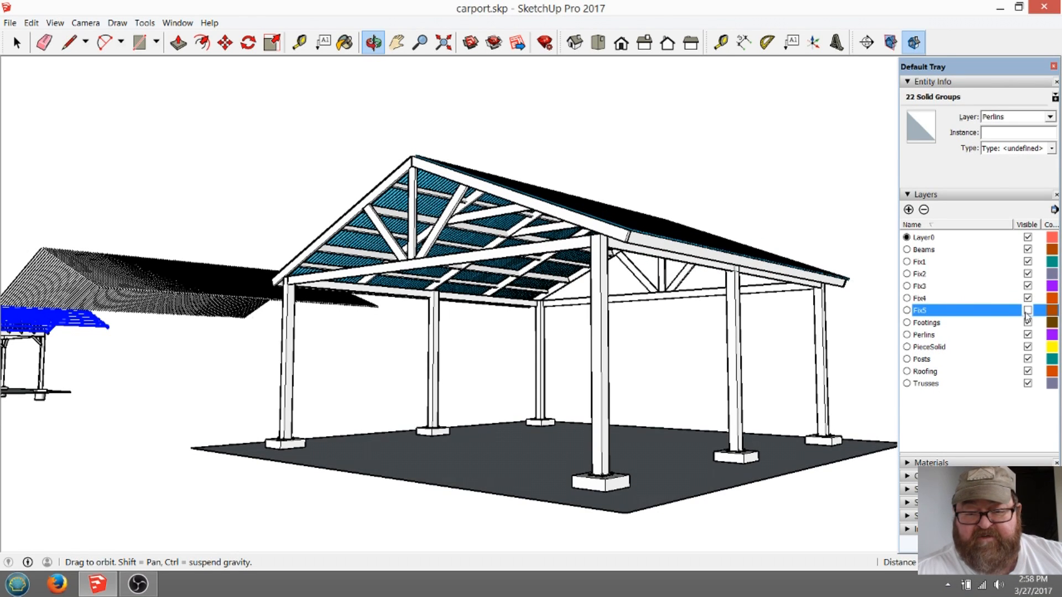
Show the Fix5 knee braces again and examine the whole carport from above and from the front corner
{"action": "left_click", "coordinate": [1027, 311]}
{"action": "left_click_drag", "start_coordinate": [600, 239], "coordinate": [527, 251]}
{"action": "middle_click_drag", "start_coordinate": [526, 252], "coordinate": [661, 368]}
{"action": "scroll", "coordinate": [630, 364], "scroll_direction": "down", "scroll_amount": 2}
{"action": "left_click_drag", "start_coordinate": [650, 372], "coordinate": [616, 459]}
{"action": "scroll", "coordinate": [532, 338], "scroll_direction": "down", "scroll_amount": 4}
{"action": "left_click_drag", "start_coordinate": [583, 352], "coordinate": [576, 382]}
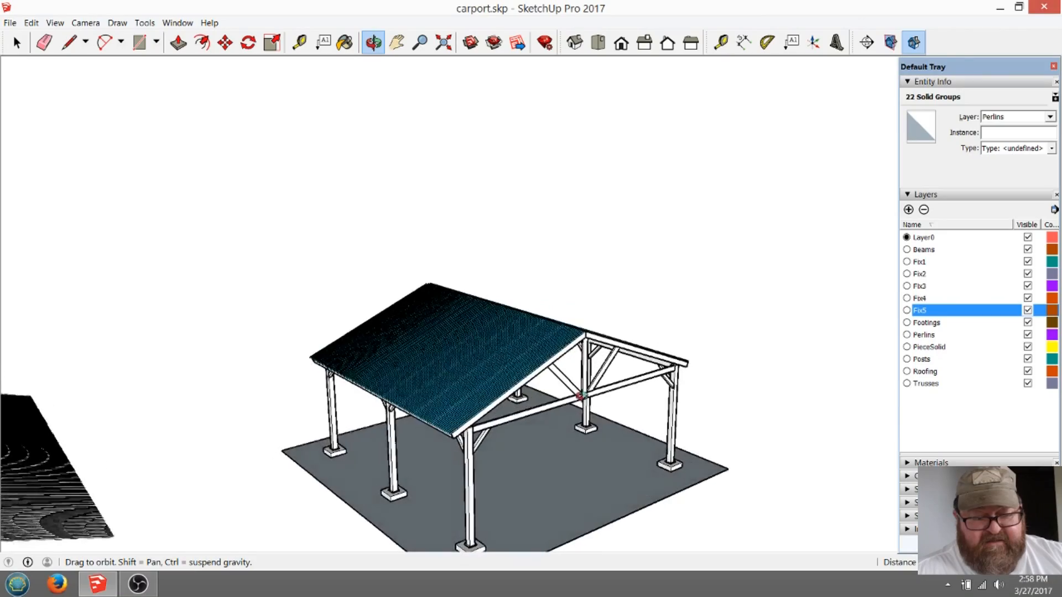
{"action": "scroll", "coordinate": [532, 327], "scroll_direction": "down", "scroll_amount": 4}
{"action": "scroll", "coordinate": [515, 378], "scroll_direction": "up", "scroll_amount": 1}
{"action": "scroll", "coordinate": [513, 378], "scroll_direction": "up", "scroll_amount": 8}
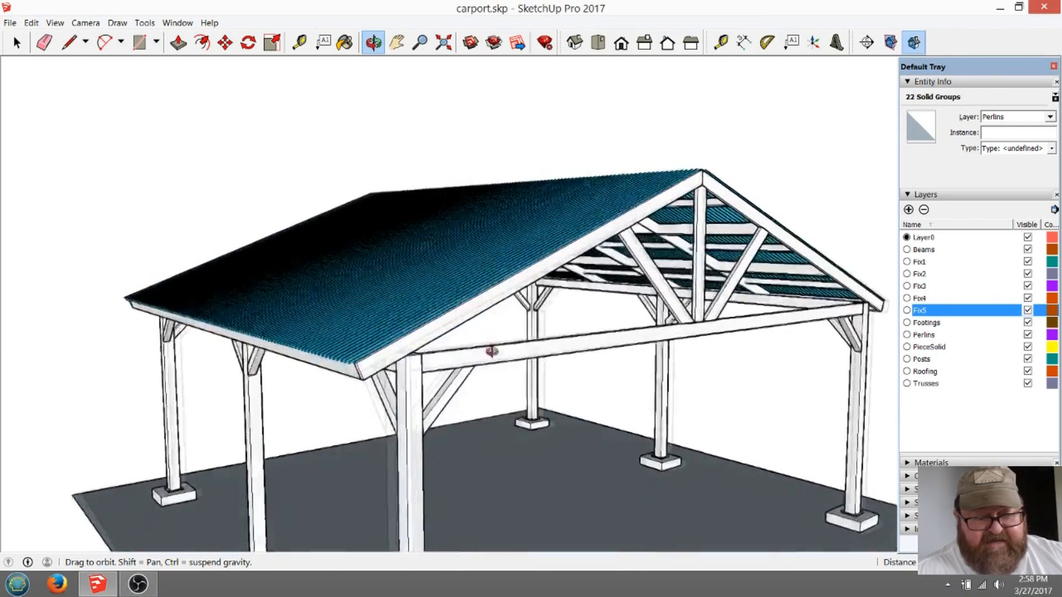
{"action": "left_click_drag", "start_coordinate": [491, 351], "coordinate": [543, 348]}
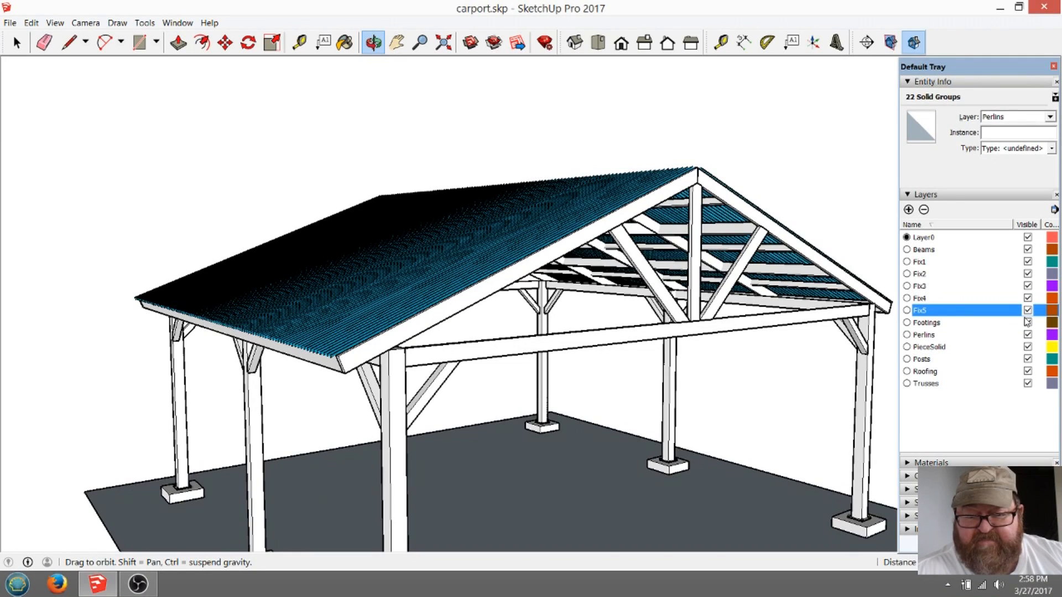
Hide the Fix5, Fix4, Fix3, Fix2 and Fix1 layers to return to the original carport framing
{"action": "left_click", "coordinate": [1027, 311]}
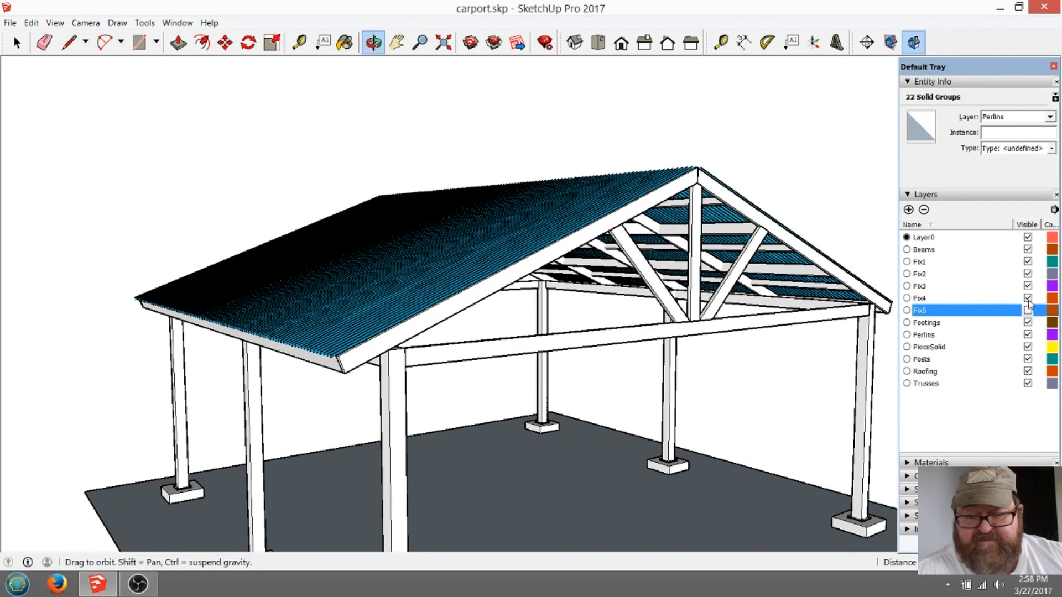
{"action": "left_click", "coordinate": [1027, 299]}
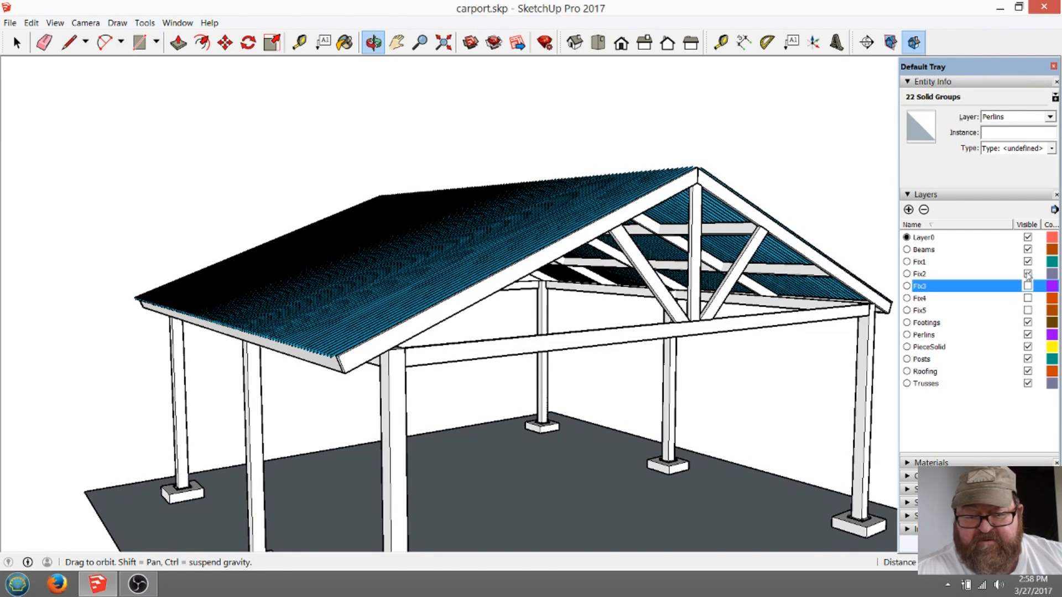
{"action": "left_click", "coordinate": [1027, 273]}
{"action": "left_click", "coordinate": [1027, 260]}
Examine the original carport without any fixes from the front corner, beneath the roof and above the front gable
{"action": "middle_click_drag", "start_coordinate": [655, 275], "coordinate": [598, 258]}
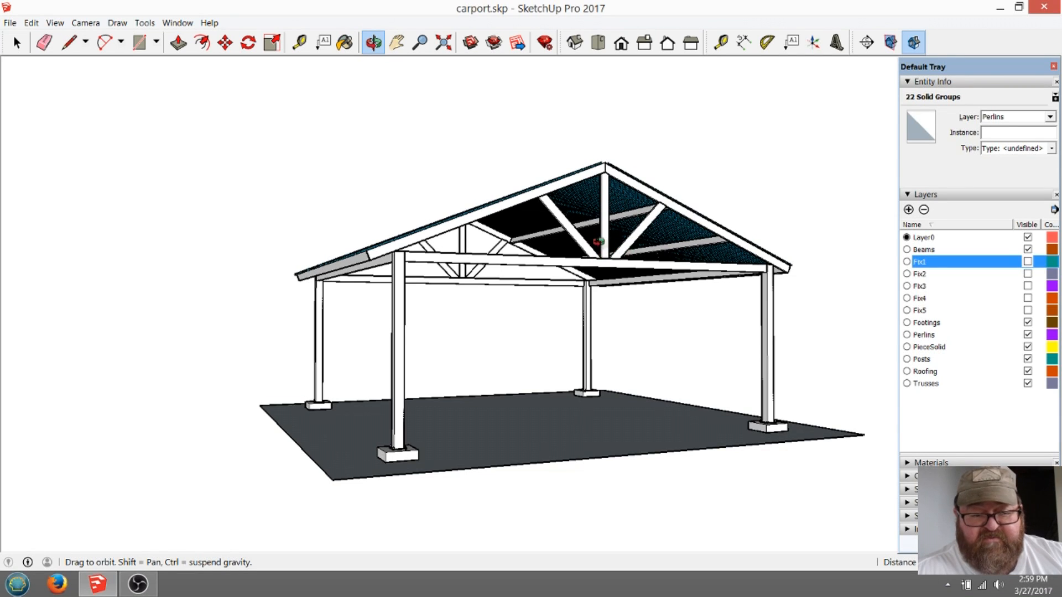
{"action": "middle_click_drag", "start_coordinate": [603, 229], "coordinate": [621, 199]}
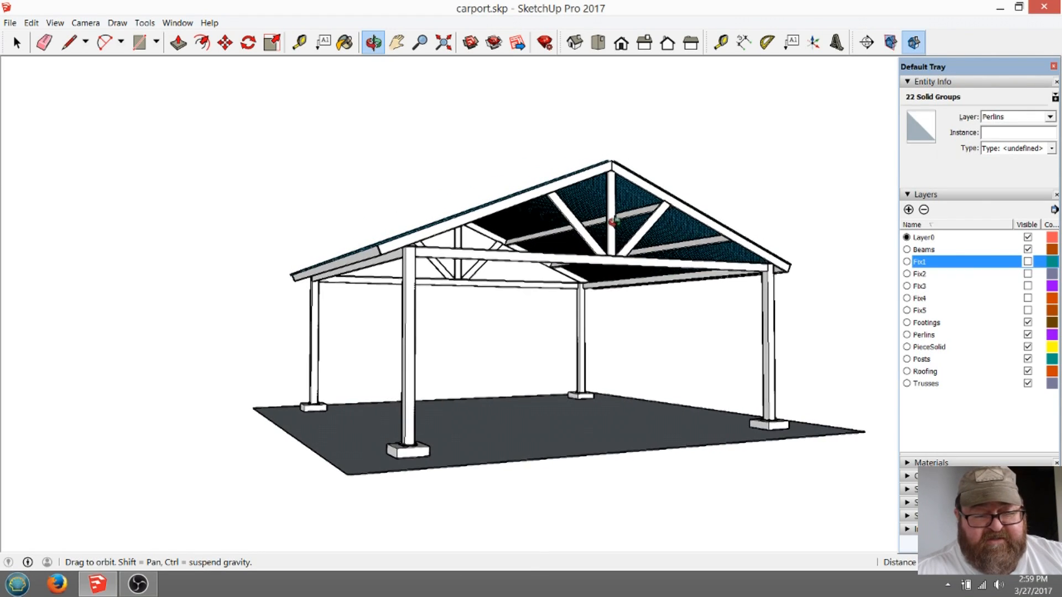
{"action": "scroll", "coordinate": [612, 221], "scroll_direction": "up", "scroll_amount": 5}
{"action": "middle_click_drag", "start_coordinate": [623, 210], "coordinate": [576, 202]}
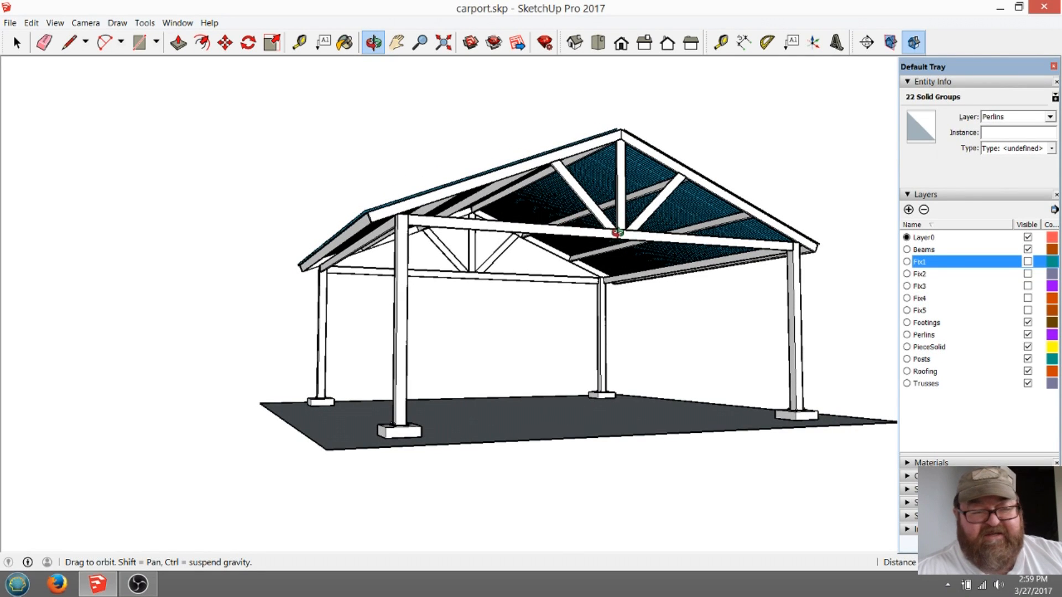
{"action": "mouse_move", "coordinate": [645, 243]}
{"action": "left_mouse_down"}
{"action": "mouse_move", "coordinate": [738, 216]}
{"action": "mouse_move", "coordinate": [725, 247]}
{"action": "mouse_move", "coordinate": [729, 230]}
{"action": "mouse_move", "coordinate": [622, 235]}
{"action": "mouse_move", "coordinate": [621, 196]}
{"action": "mouse_move", "coordinate": [625, 324]}
{"action": "mouse_move", "coordinate": [643, 227]}
{"action": "left_mouse_up"}
{"action": "scroll", "coordinate": [634, 219], "scroll_direction": "up", "scroll_amount": 3}
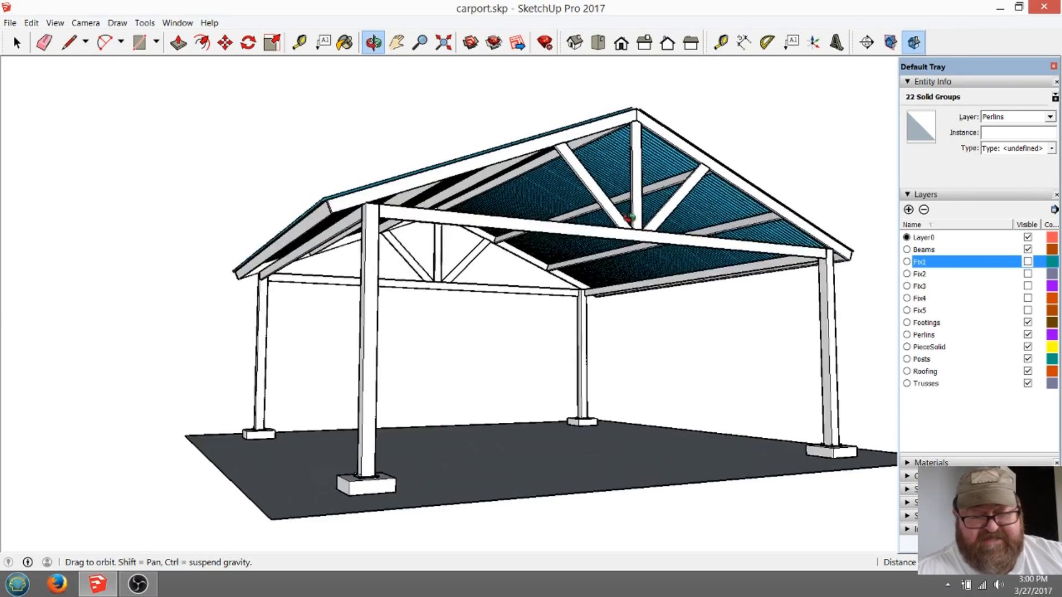
{"action": "left_click_drag", "start_coordinate": [634, 219], "coordinate": [387, 239]}
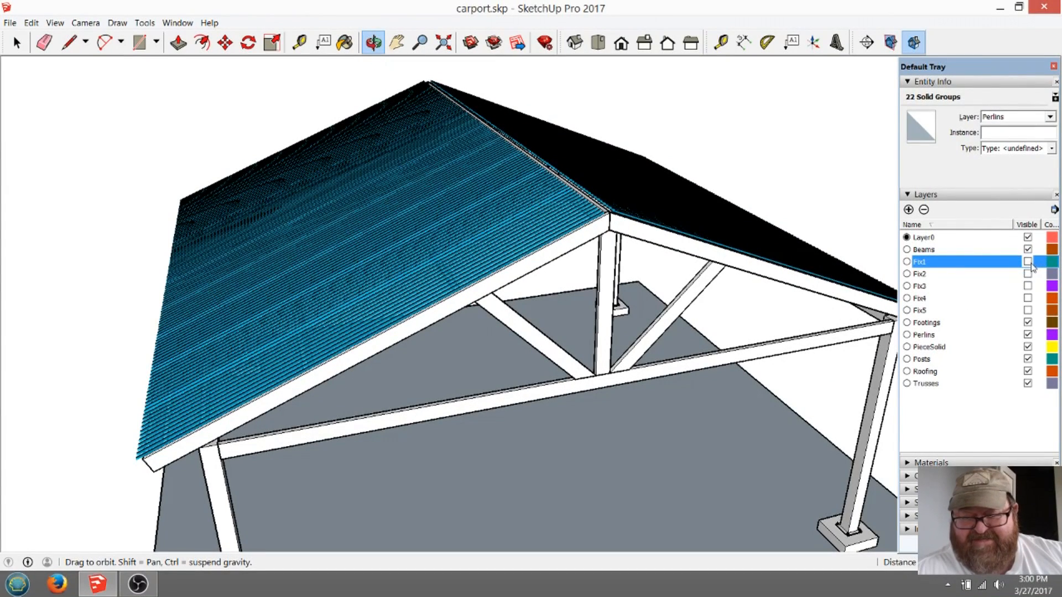
Show the Fix1, Fix2, Fix3, Fix4 and Fix5 layers again, keeping the Footings layer visible
{"action": "left_click", "coordinate": [1027, 262]}
{"action": "left_click", "coordinate": [1027, 275]}
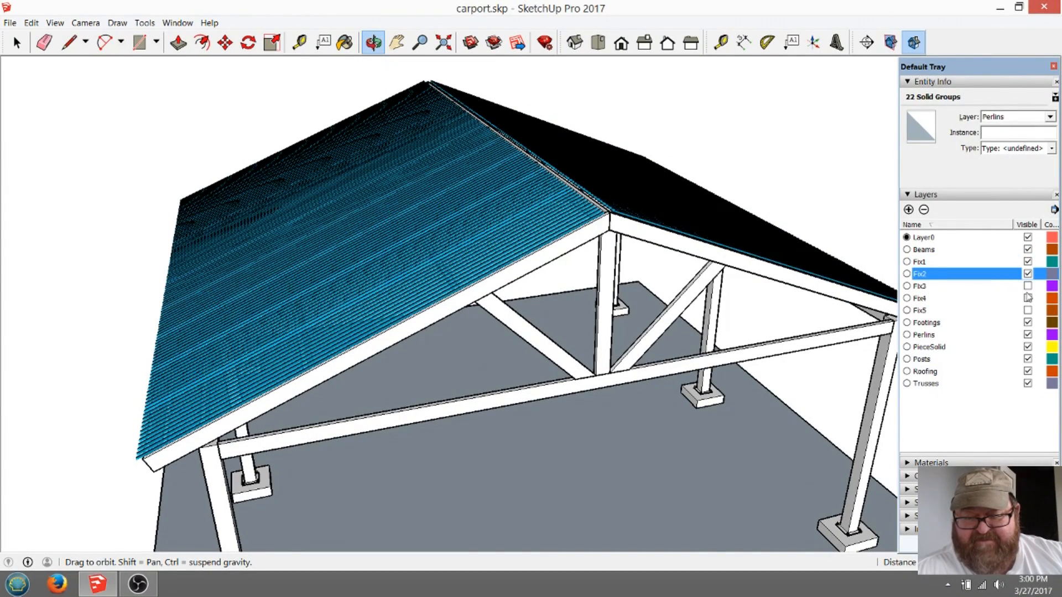
{"action": "left_click", "coordinate": [1026, 287]}
{"action": "left_click", "coordinate": [1027, 298]}
{"action": "left_click", "coordinate": [1028, 310]}
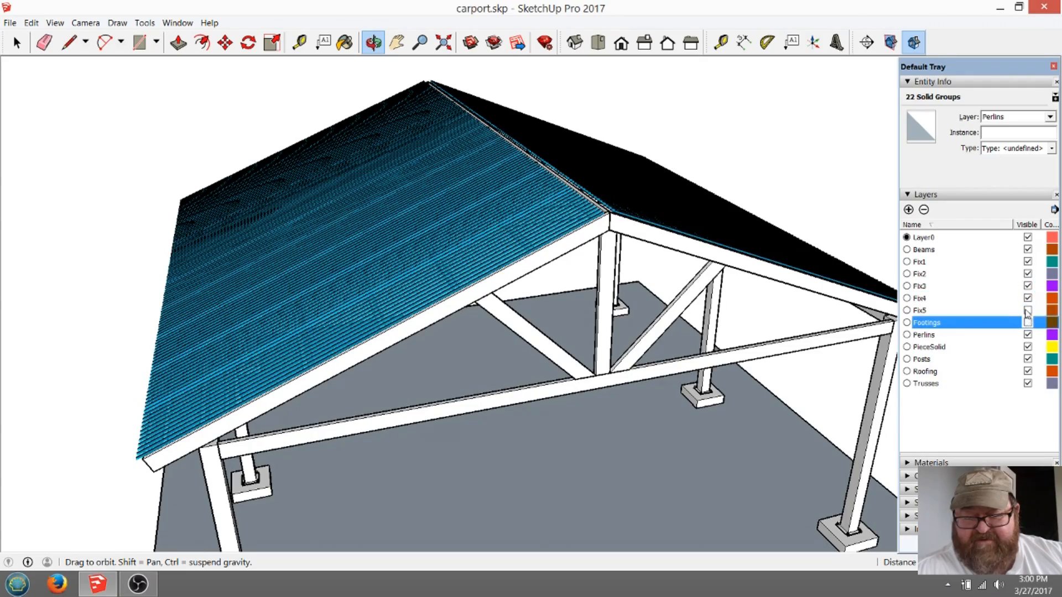
{"action": "left_click", "coordinate": [1028, 323]}
Examine the fully reinforced carport from beneath the roof, from above and from the front corner, including the trusses, purlins and knee braces
{"action": "left_click_drag", "start_coordinate": [617, 259], "coordinate": [604, 195]}
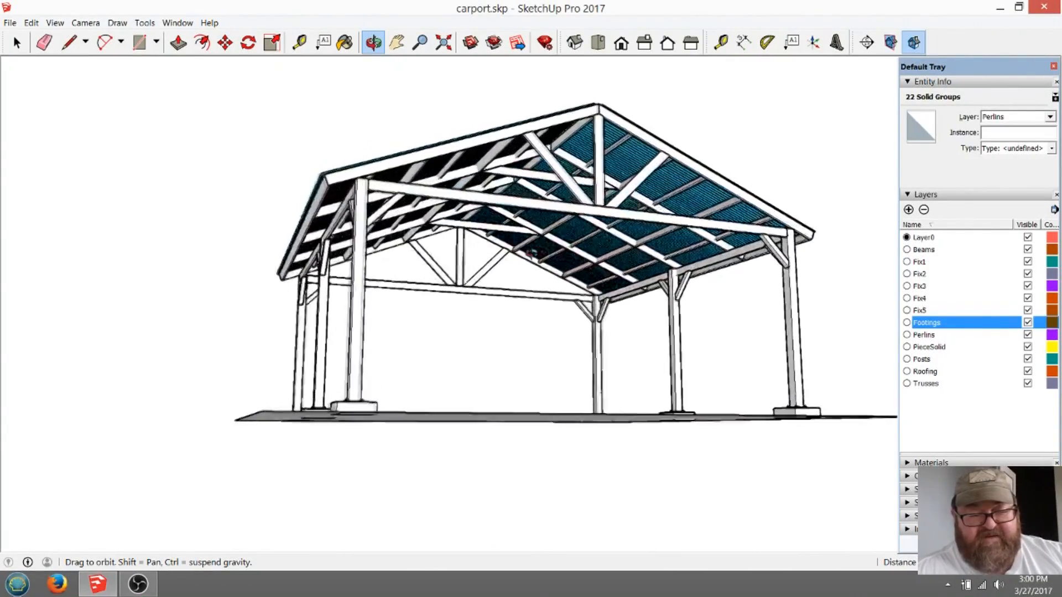
{"action": "left_click_drag", "start_coordinate": [540, 299], "coordinate": [621, 280]}
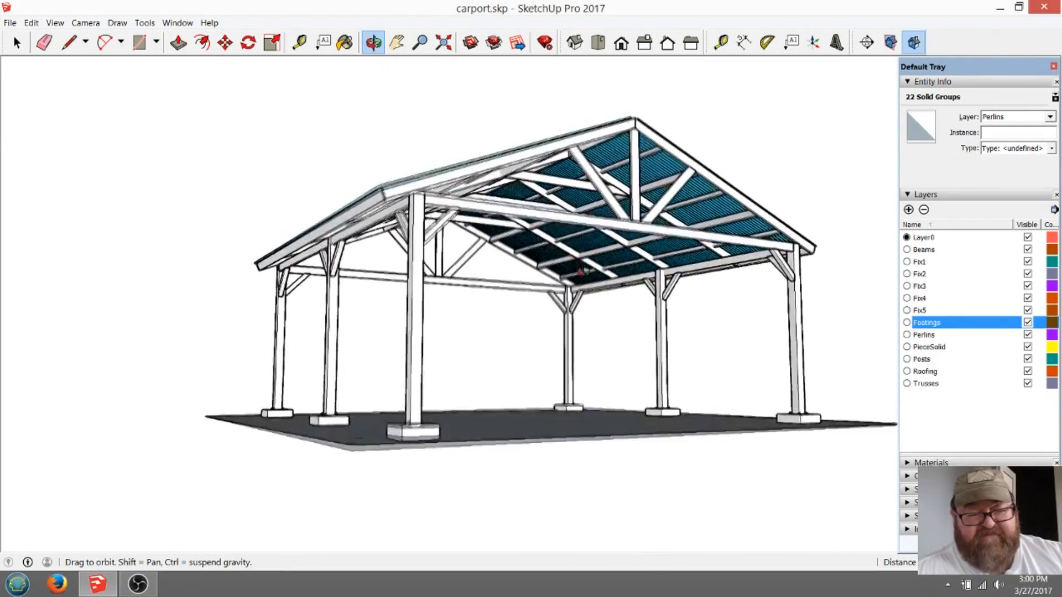
{"action": "left_click_drag", "start_coordinate": [580, 280], "coordinate": [471, 240]}
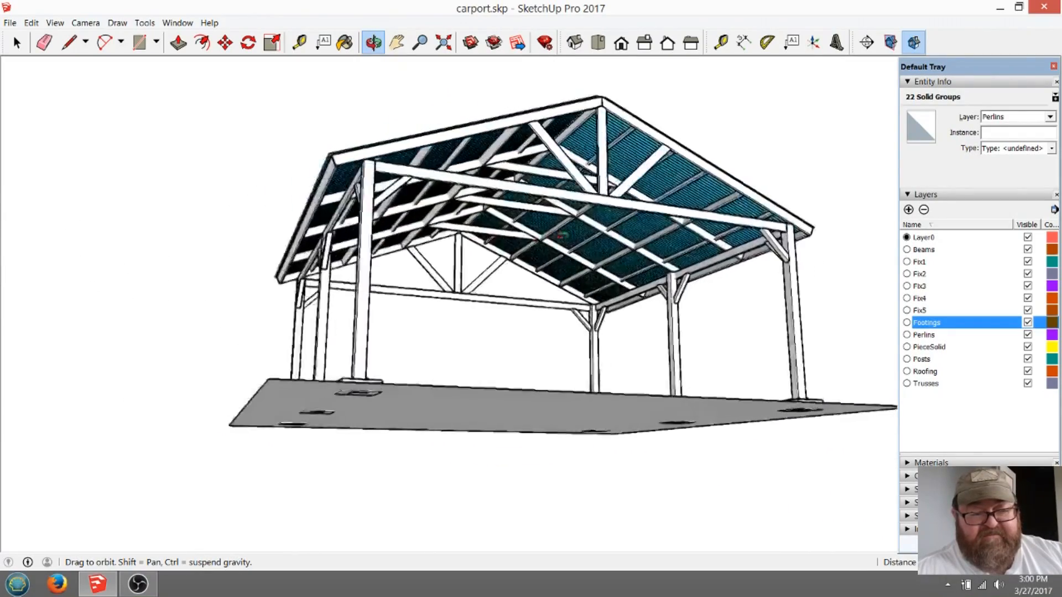
{"action": "left_click_drag", "start_coordinate": [665, 283], "coordinate": [486, 240]}
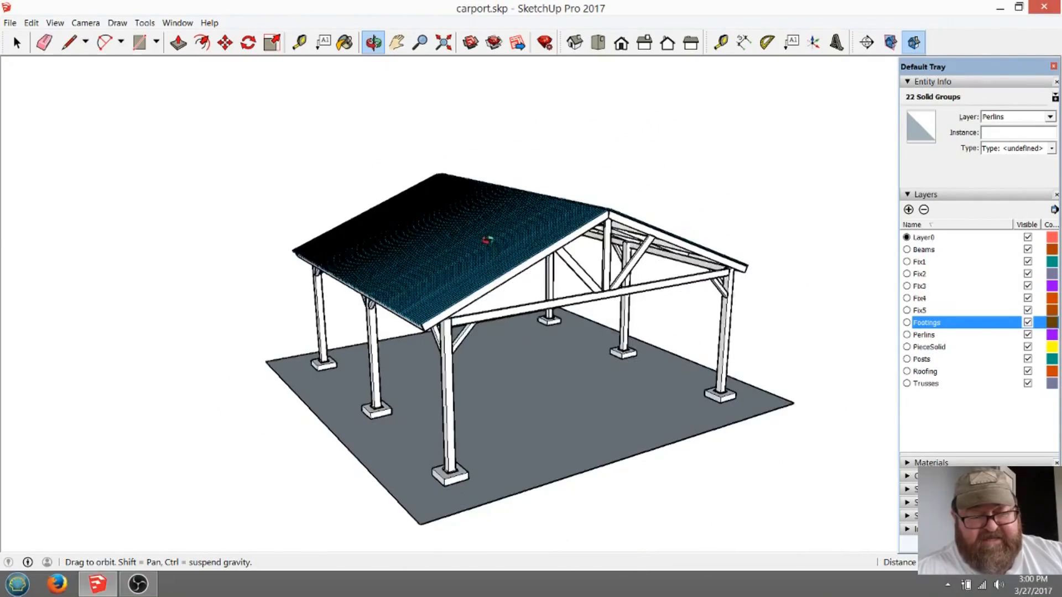
{"action": "left_click_drag", "start_coordinate": [609, 261], "coordinate": [624, 221]}
{"action": "left_click_drag", "start_coordinate": [575, 269], "coordinate": [592, 197]}
{"action": "scroll", "coordinate": [538, 239], "scroll_direction": "up", "scroll_amount": 3}
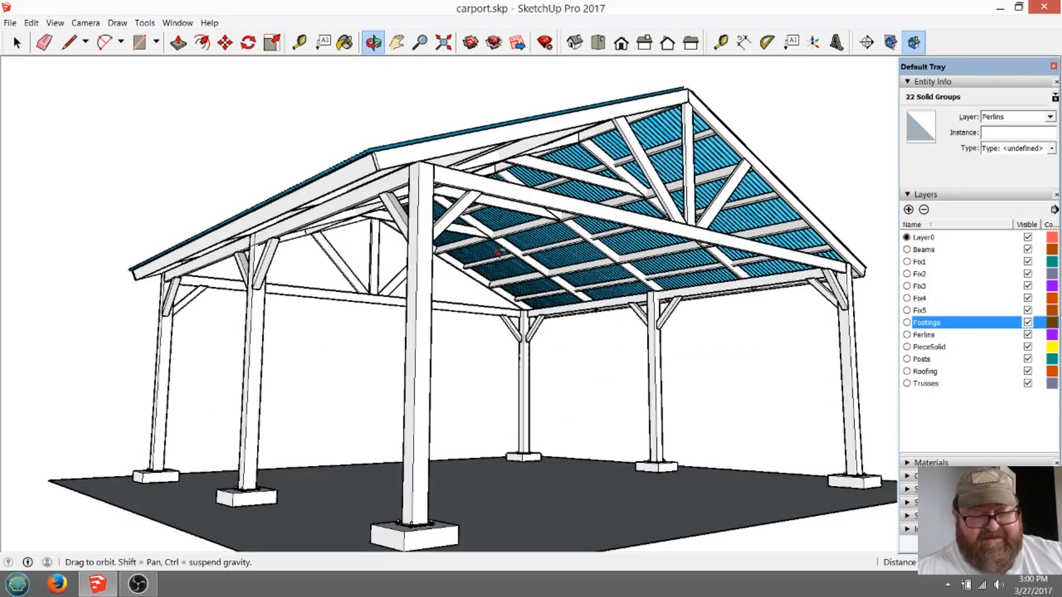
{"action": "left_click_drag", "start_coordinate": [454, 192], "coordinate": [529, 286]}
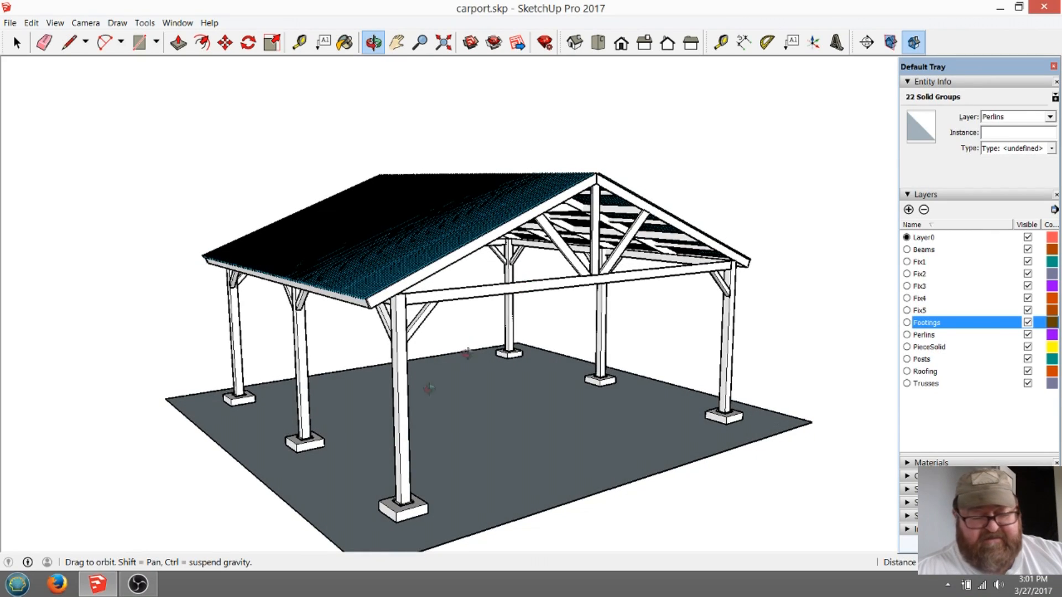